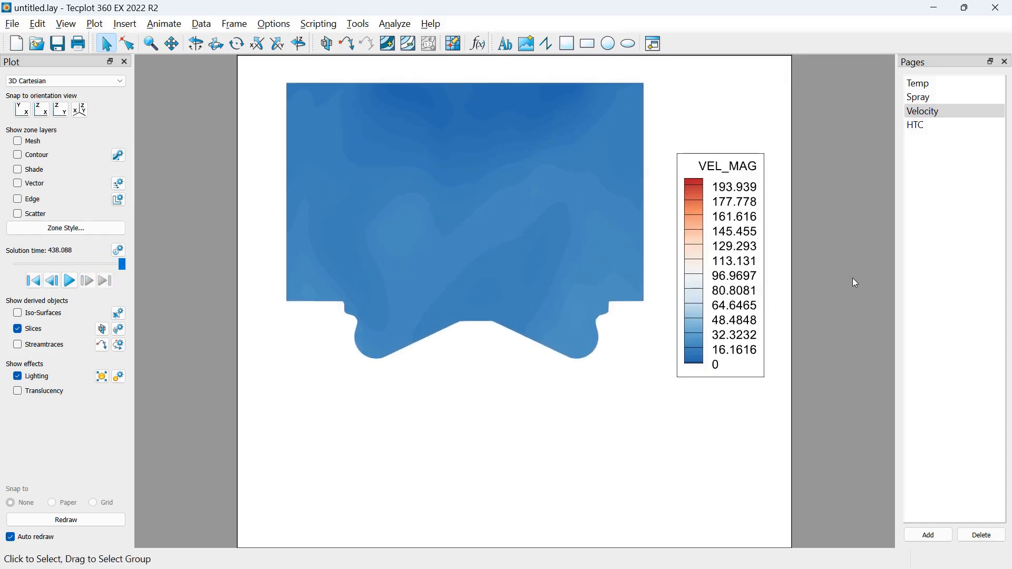
Play the heat transfer coefficient animation on the HTC page, and switch to CONVERGE Studio
click(917, 128)
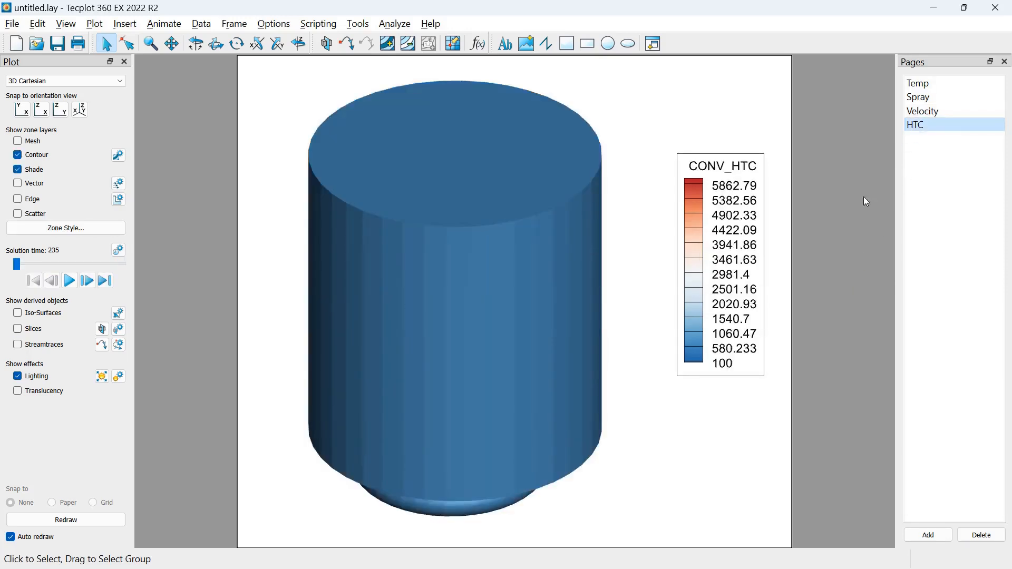
key(space)
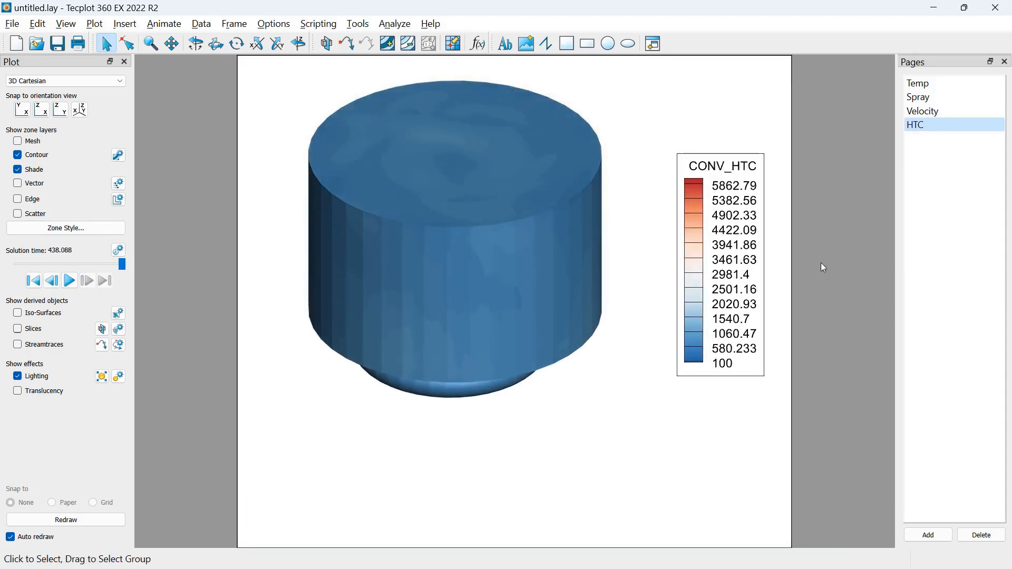
key(alt+Tab)
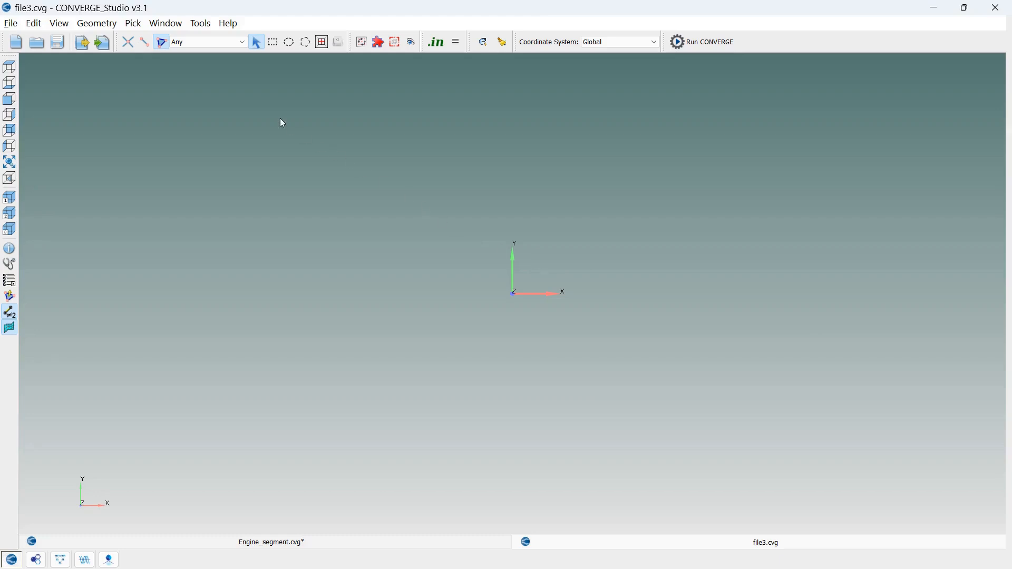
click(230, 23)
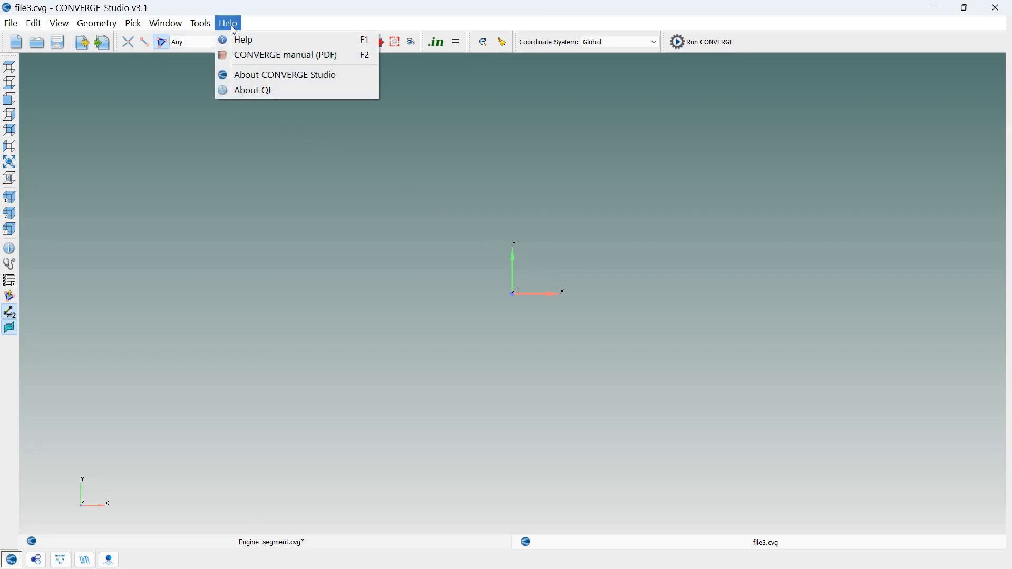
click(297, 141)
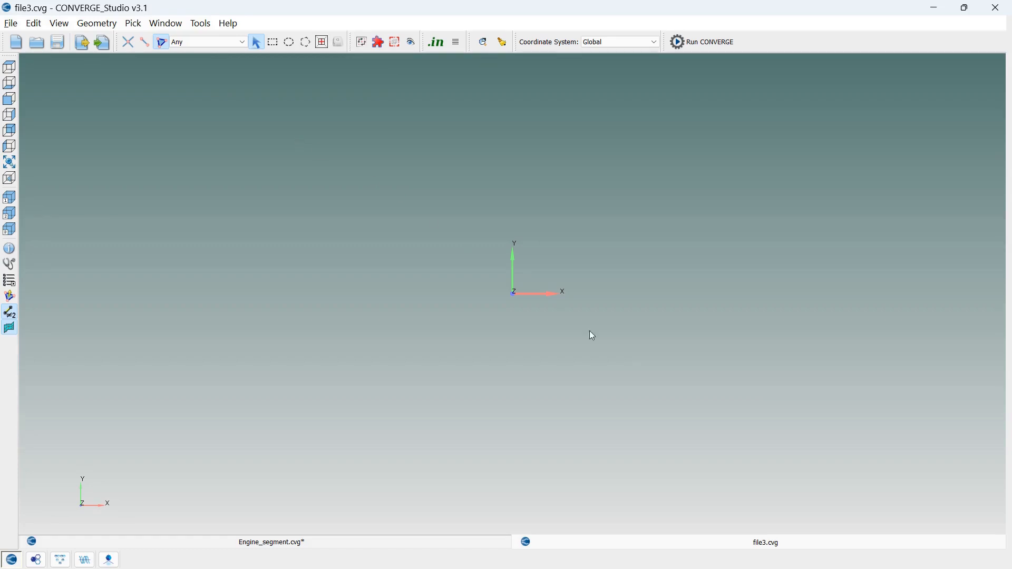
click(10, 24)
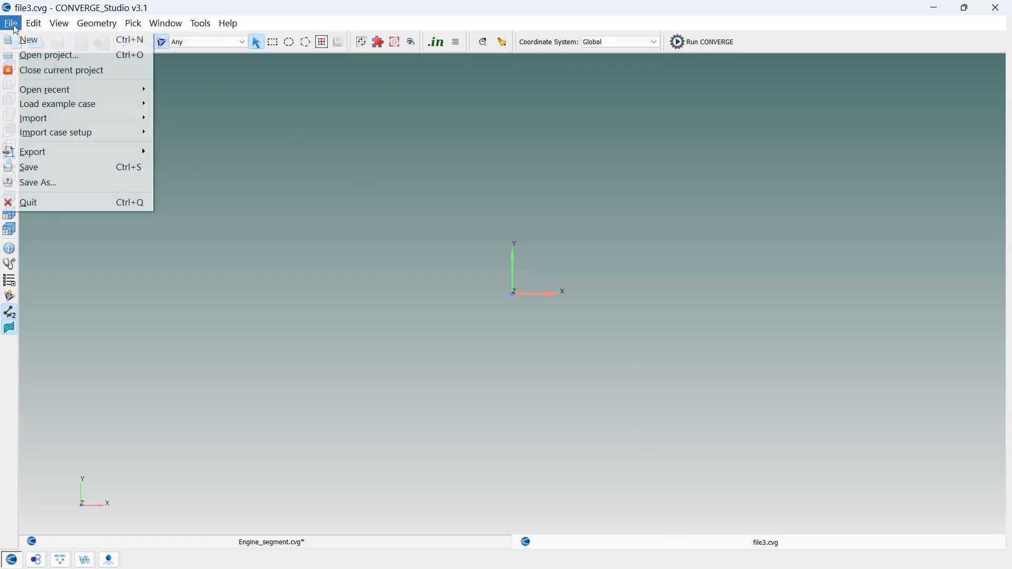
mouse_move(132, 111)
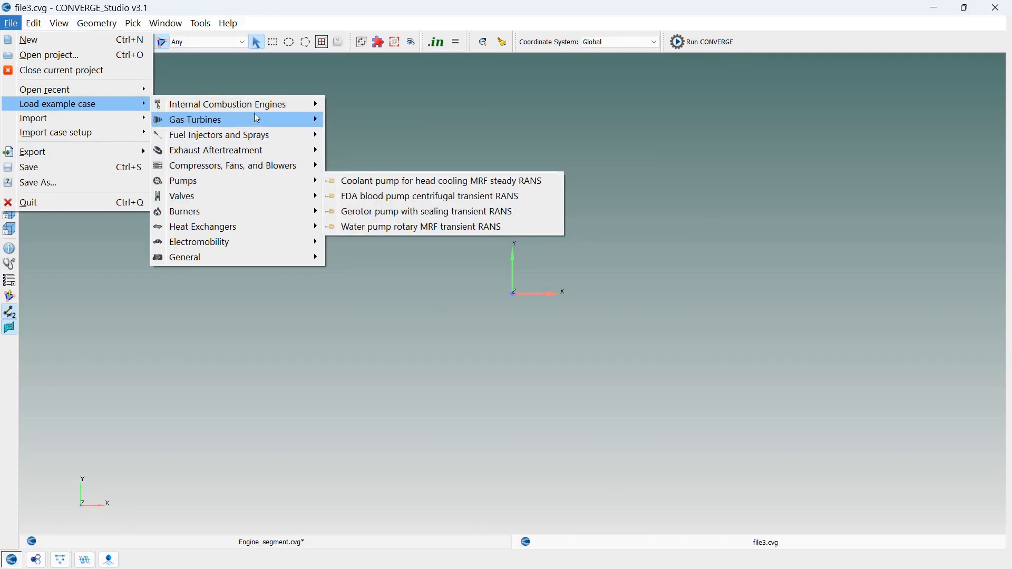
click(507, 118)
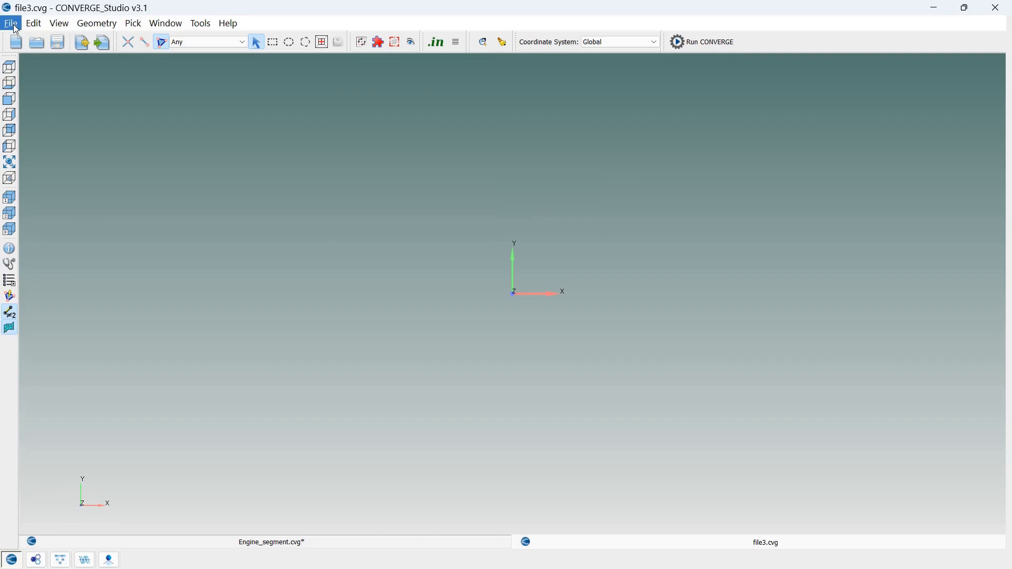
Import the STL file Engine_360.stl from the D: drive with automatic tolerance and scaling from m to m
click(12, 24)
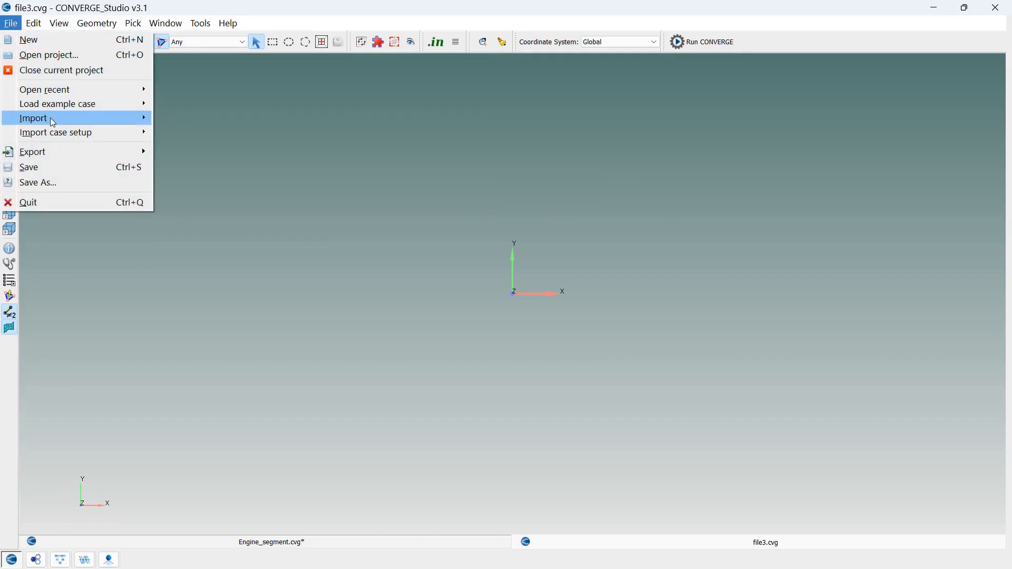
mouse_move(59, 122)
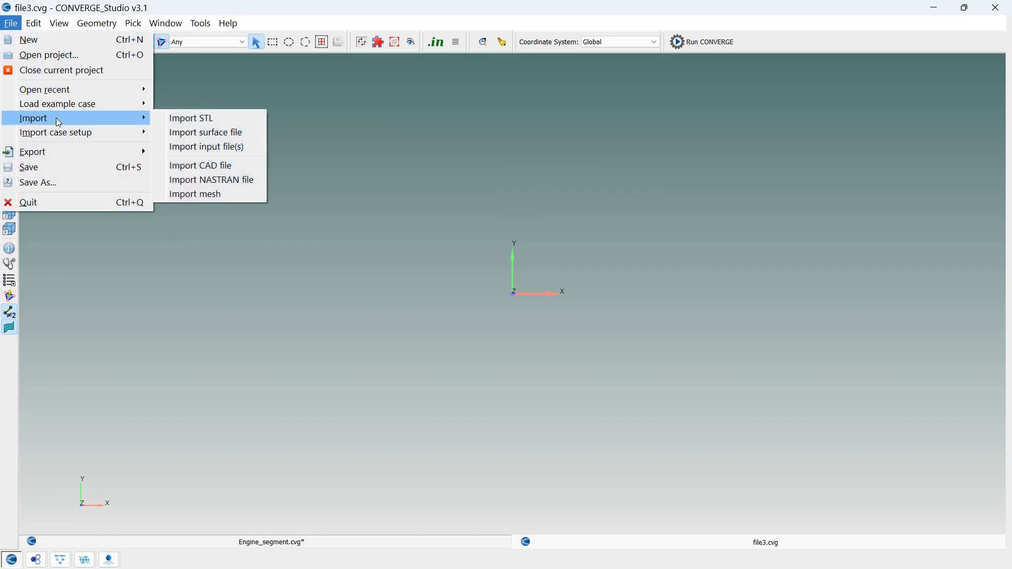
click(233, 123)
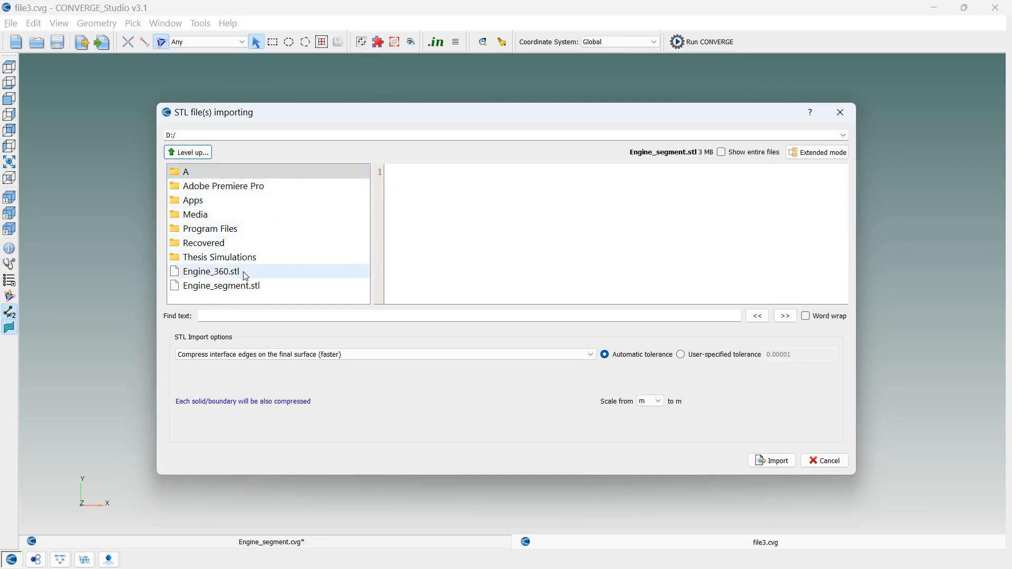
click(268, 274)
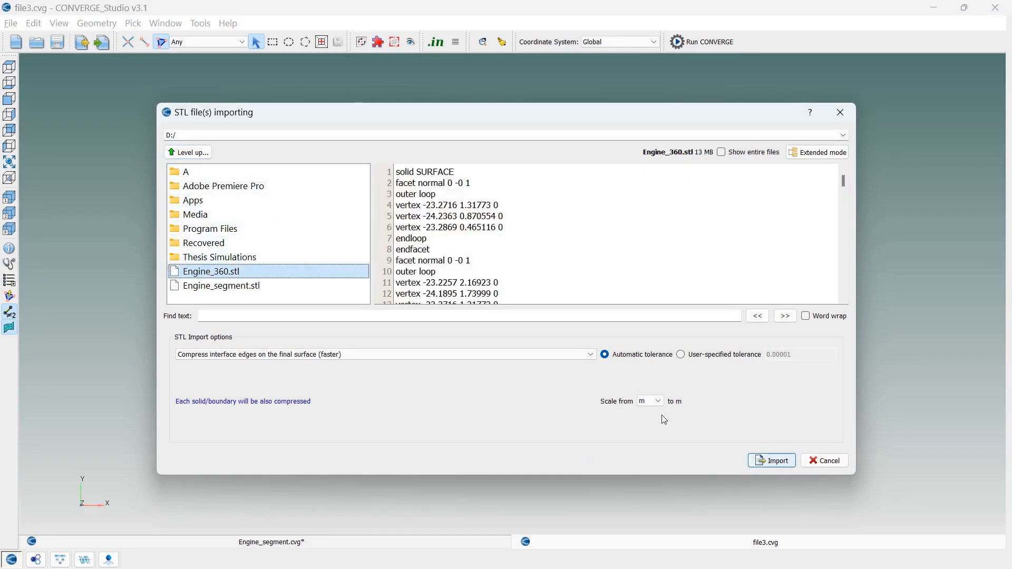
click(773, 463)
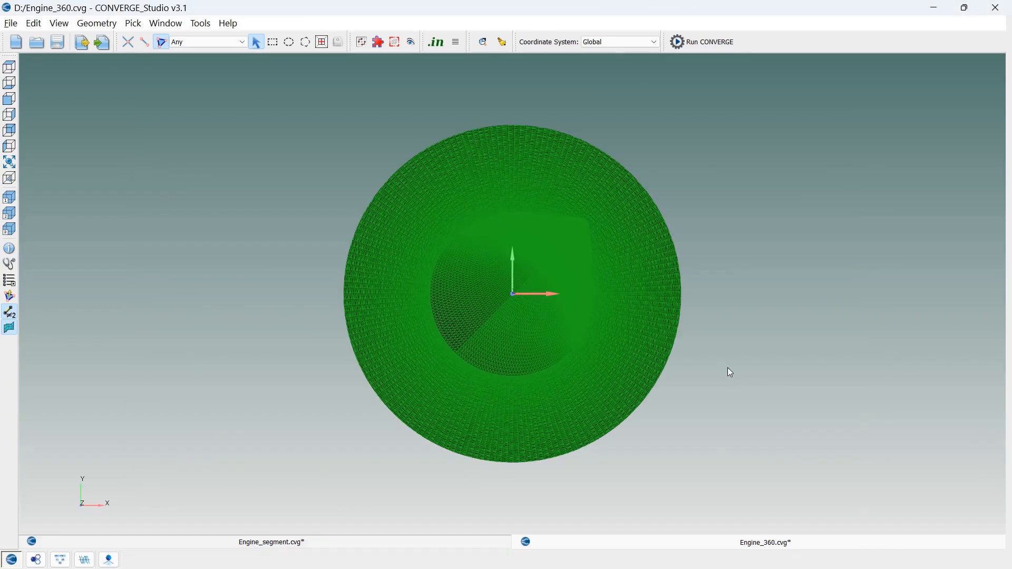
Examine the imported 360-degree engine geometry from below and from above
drag(729, 368, 711, 287)
scroll(631, 312, down, 3)
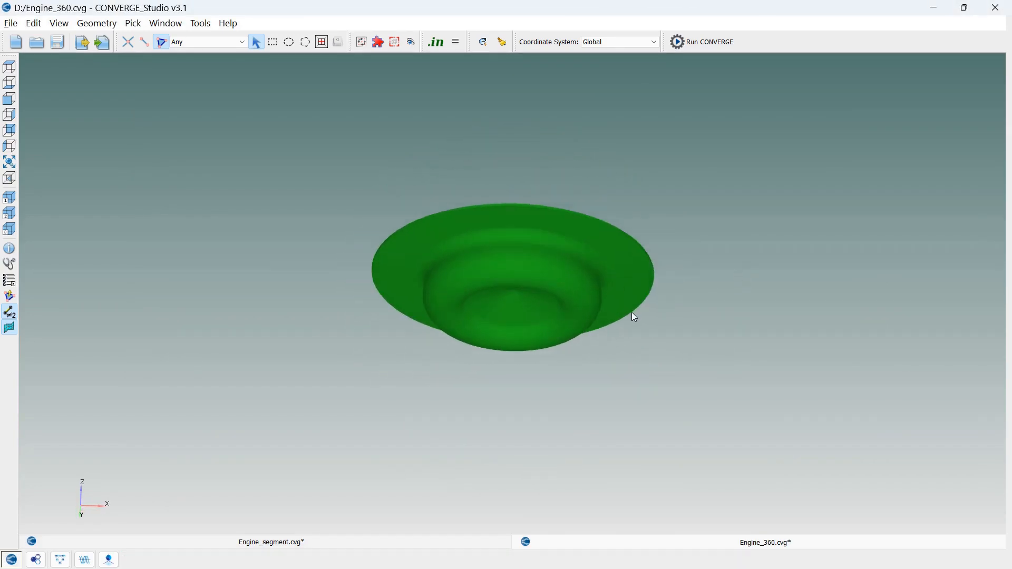
scroll(595, 315, down, 1)
scroll(595, 314, up, 4)
scroll(595, 319, up, 2)
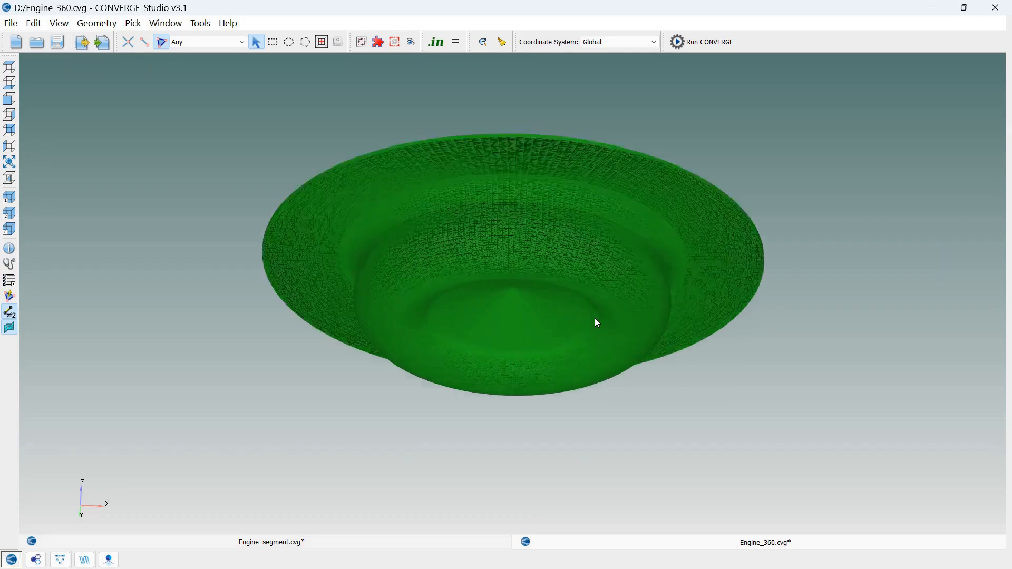
drag(766, 382, 726, 262)
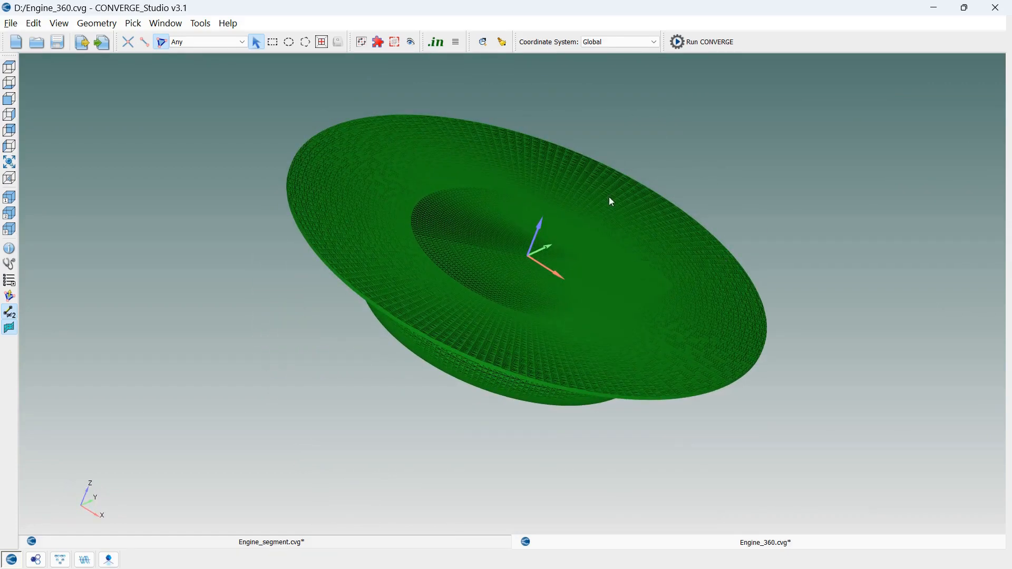
Review the Make engine sector surface utility, including its head profile and bowl profile options, and close it without making a surface
click(200, 23)
mouse_move(224, 135)
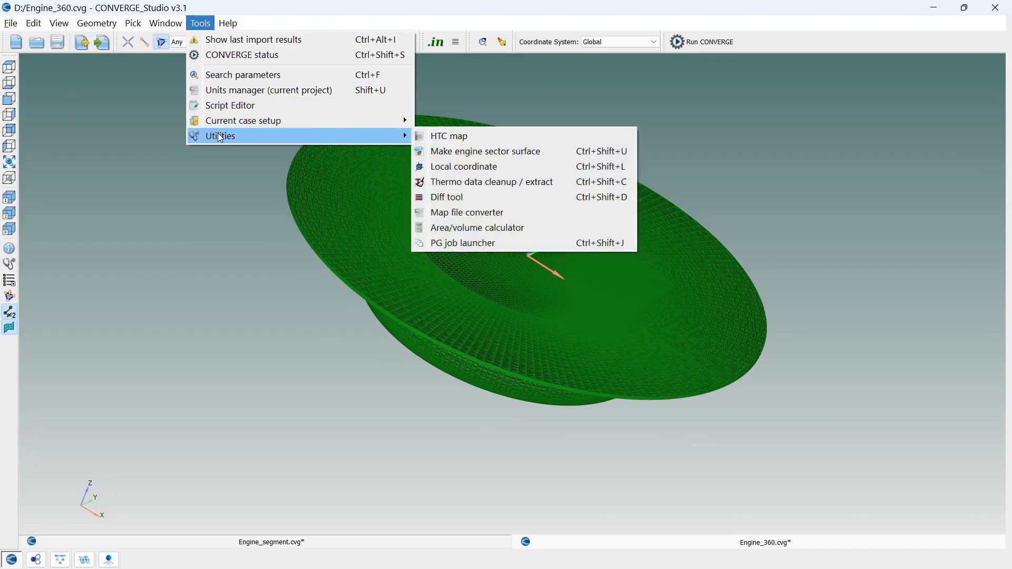
click(489, 151)
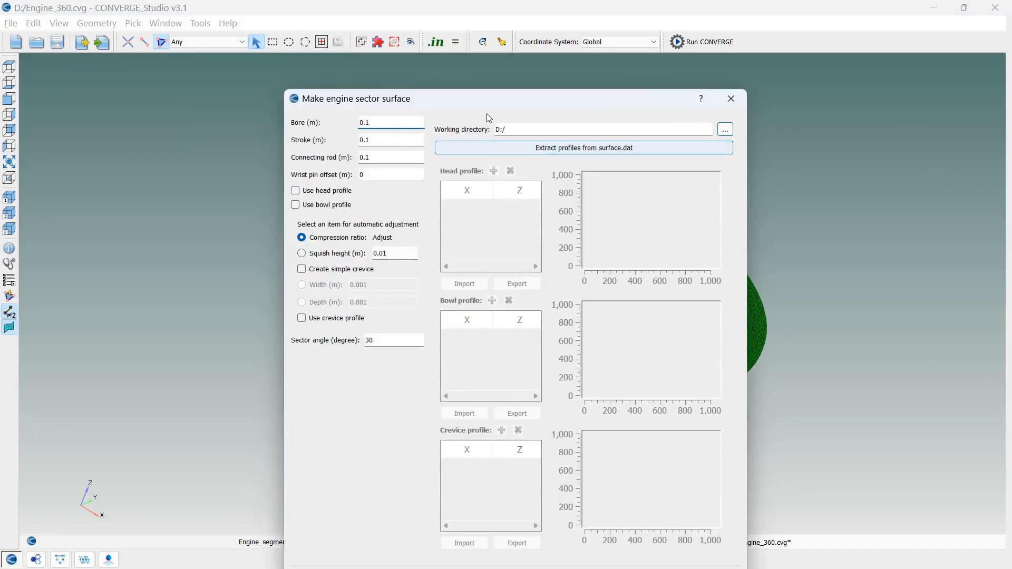
drag(486, 107, 376, 43)
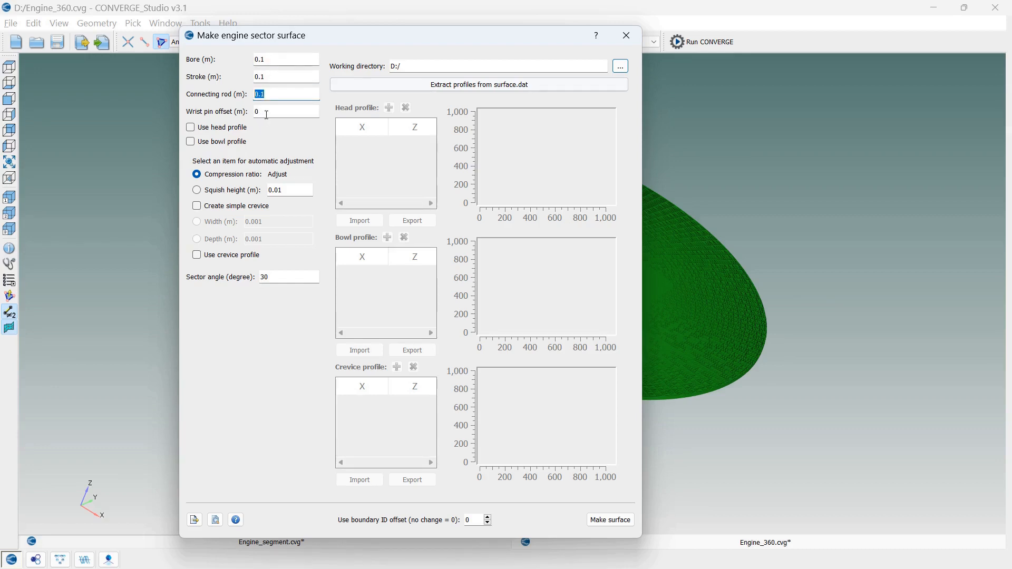
click(224, 129)
click(223, 128)
click(223, 144)
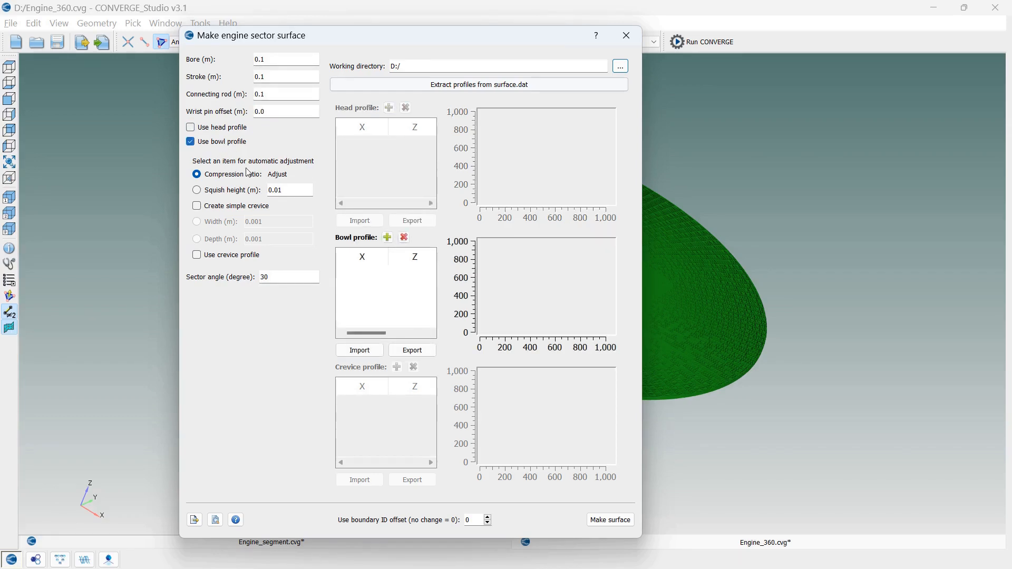
click(231, 132)
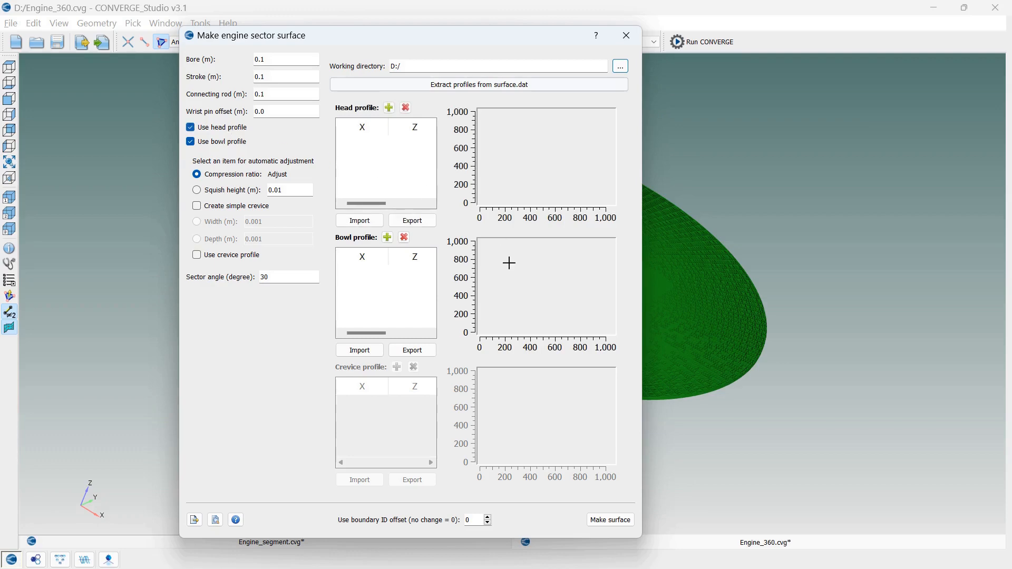
click(235, 141)
click(233, 130)
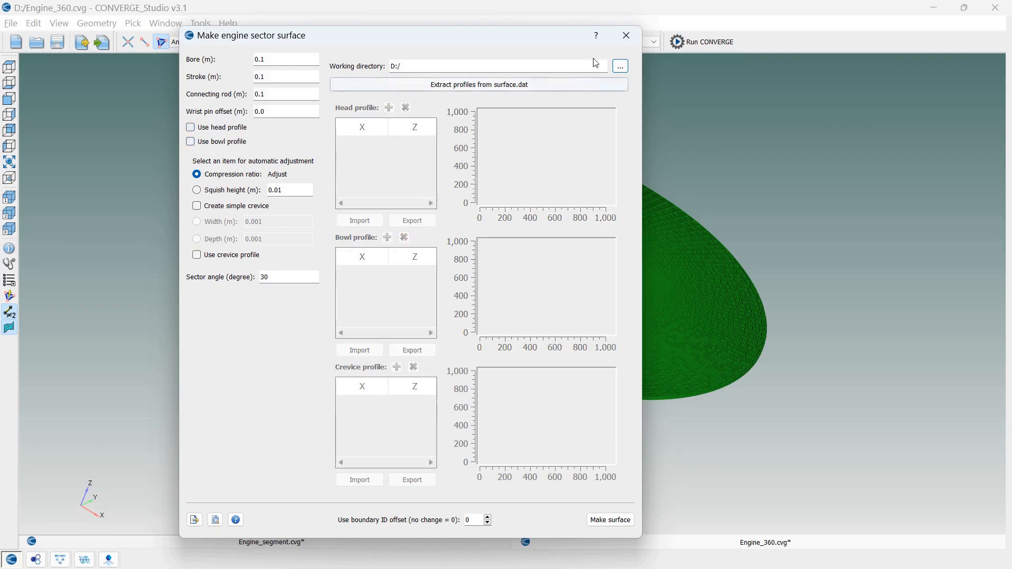
click(626, 36)
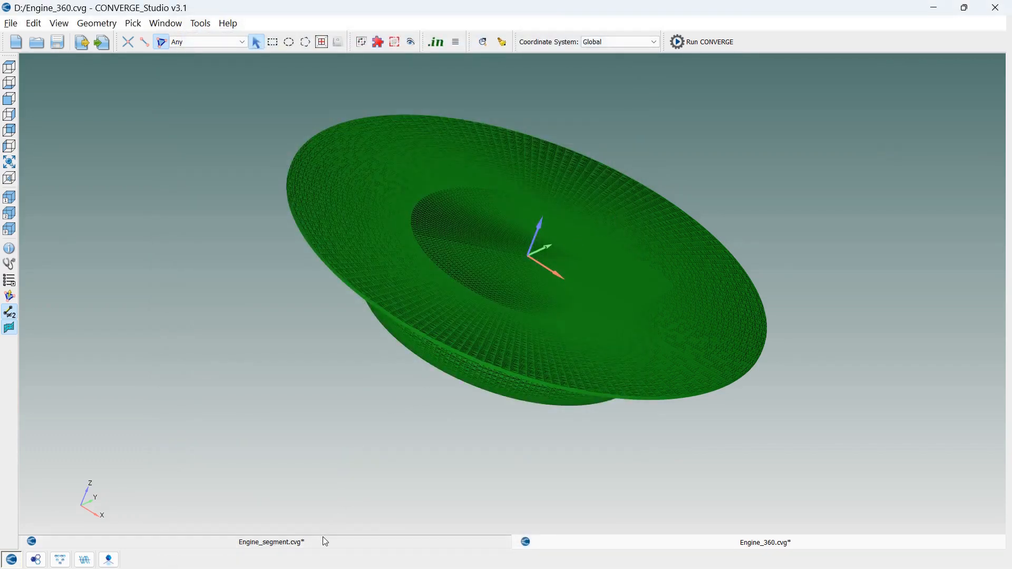
Look over the sector geometry in the Engine_segment.cvg project and close that project without saving its changes
drag(569, 443, 604, 486)
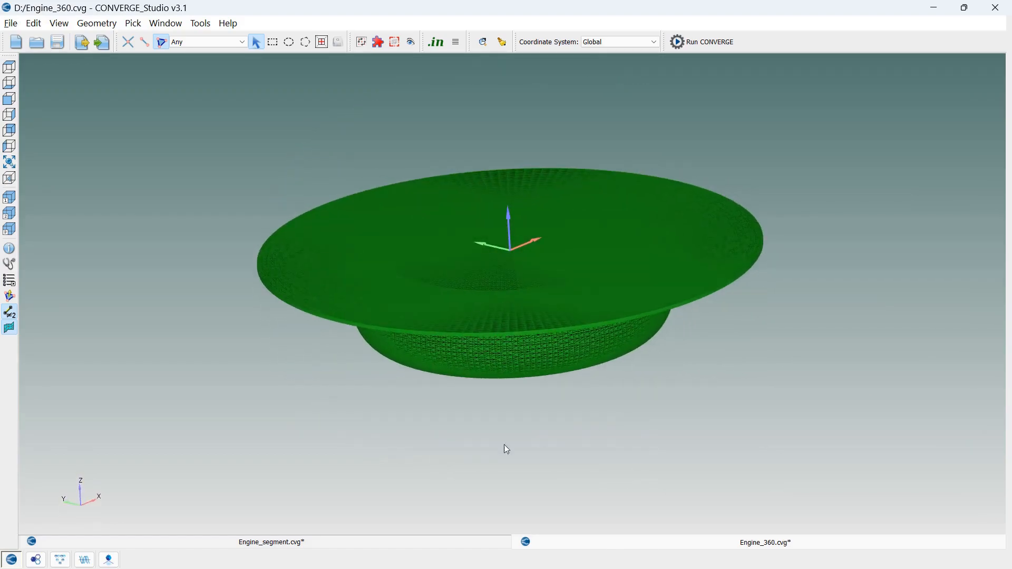
click(321, 546)
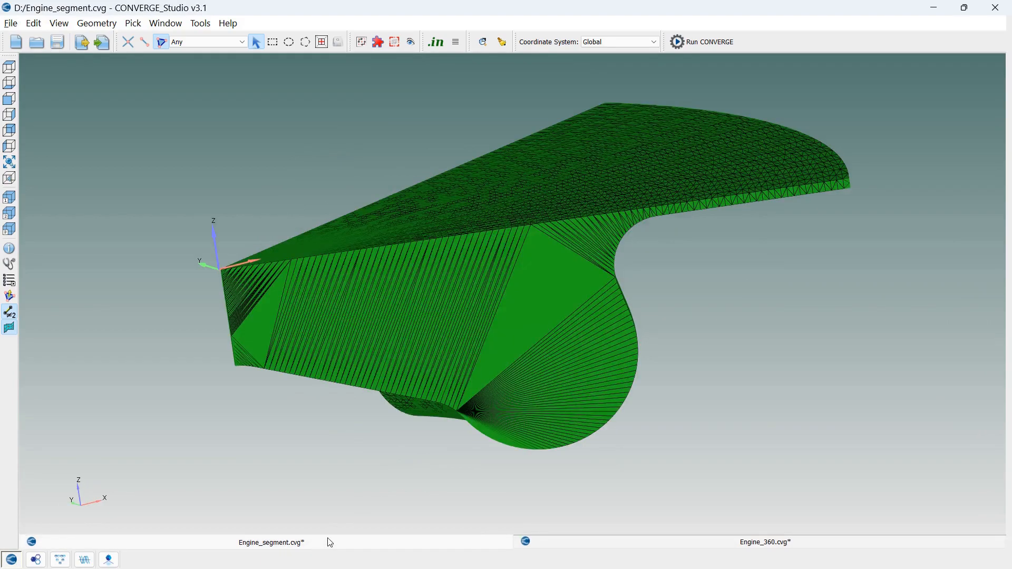
mouse_move(765, 402)
mouse_down()
mouse_move(768, 357)
mouse_move(698, 396)
mouse_move(535, 399)
mouse_move(515, 411)
mouse_move(754, 378)
mouse_move(757, 398)
mouse_up()
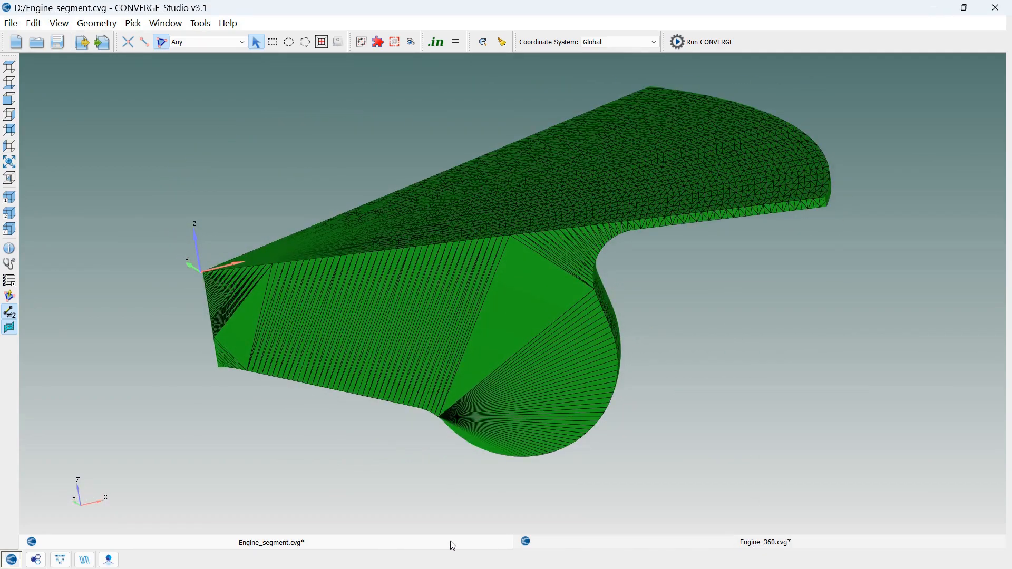
click(481, 551)
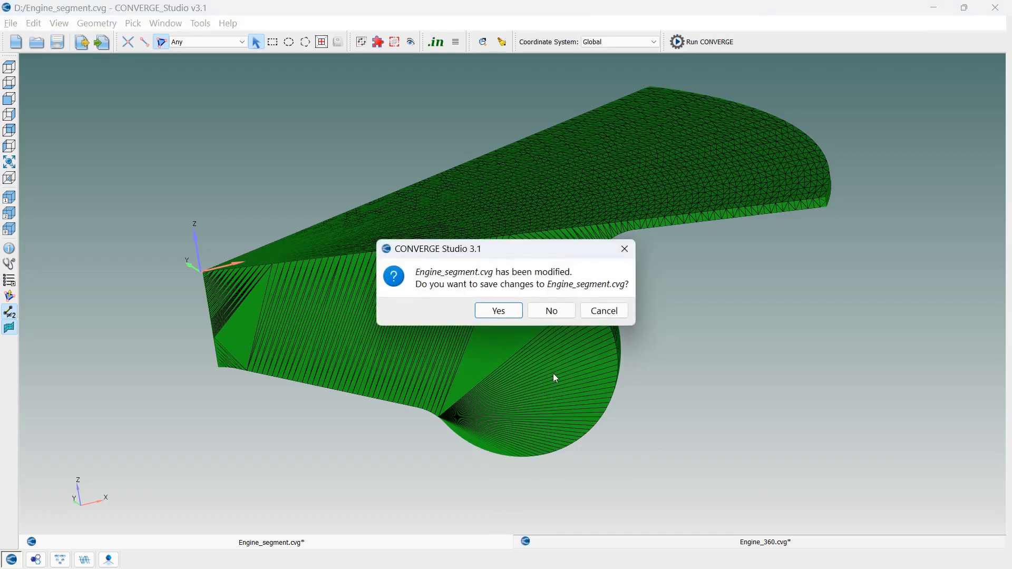
click(551, 311)
Fit the full engine geometry in view and show the Geometry dock's boundary flagging tools for assigning triangles
drag(688, 413, 641, 398)
scroll(637, 404, up, 5)
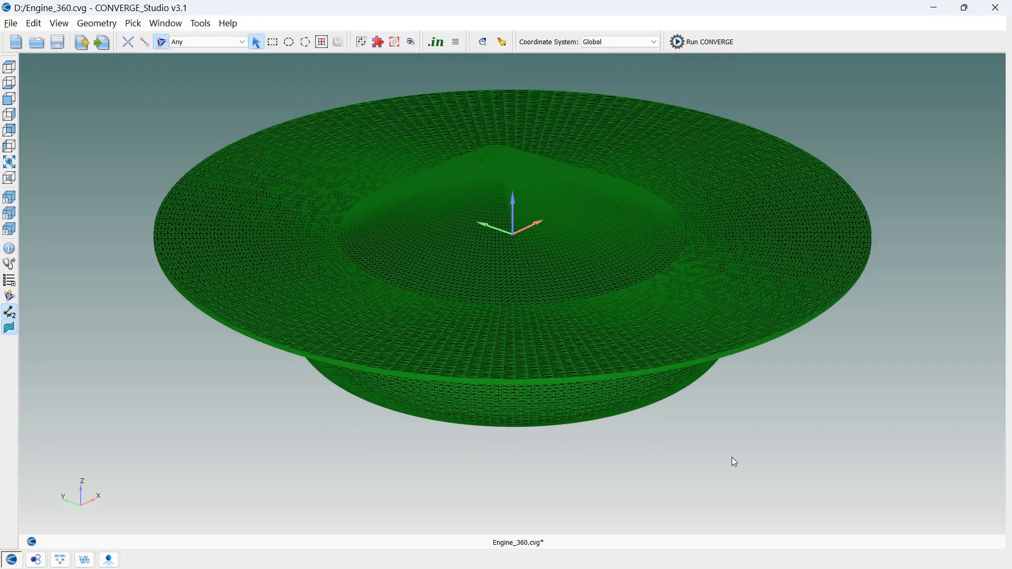
drag(741, 424, 774, 408)
scroll(775, 412, up, 5)
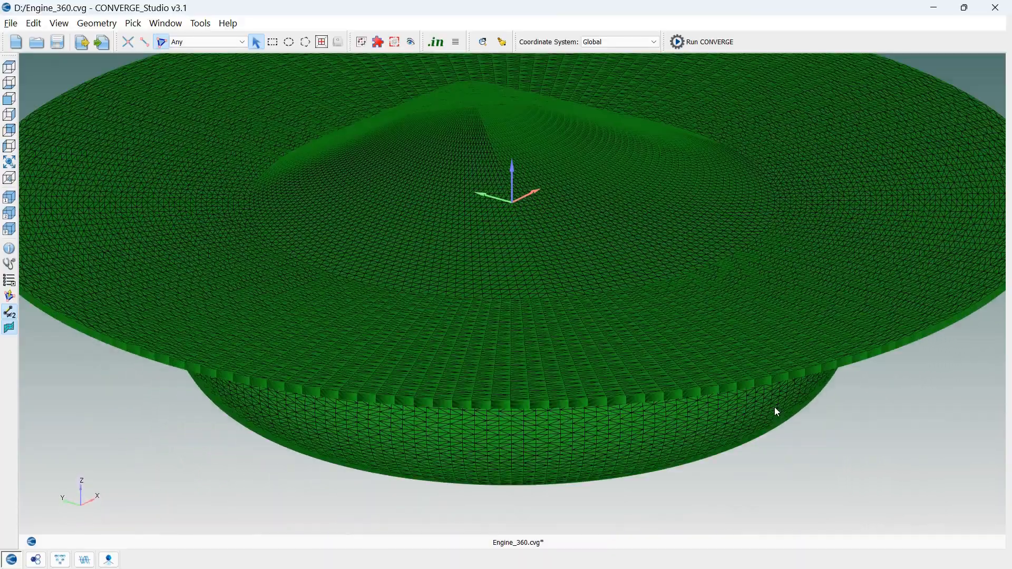
click(9, 162)
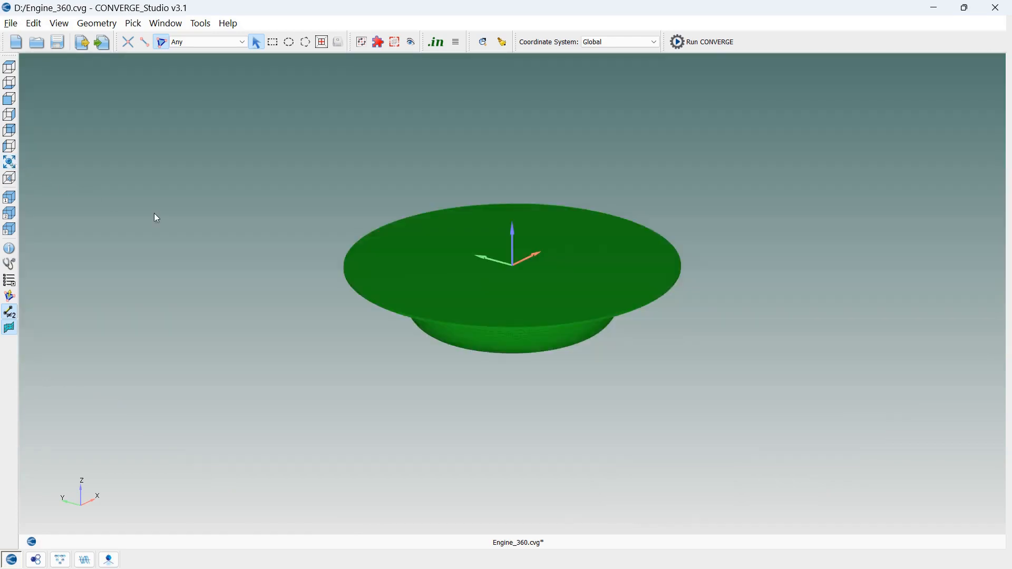
scroll(472, 286, up, 3)
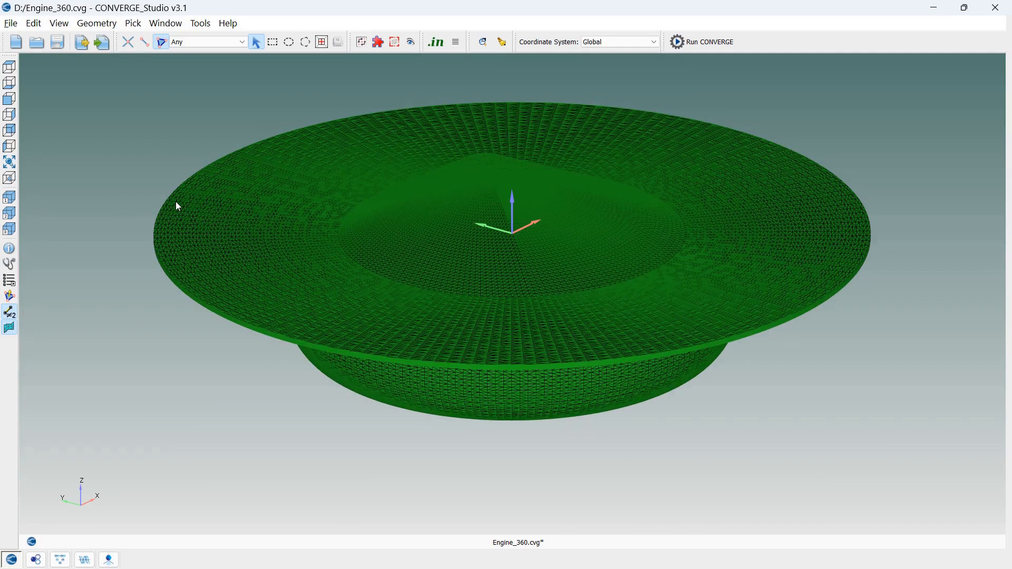
key(ctrl+g)
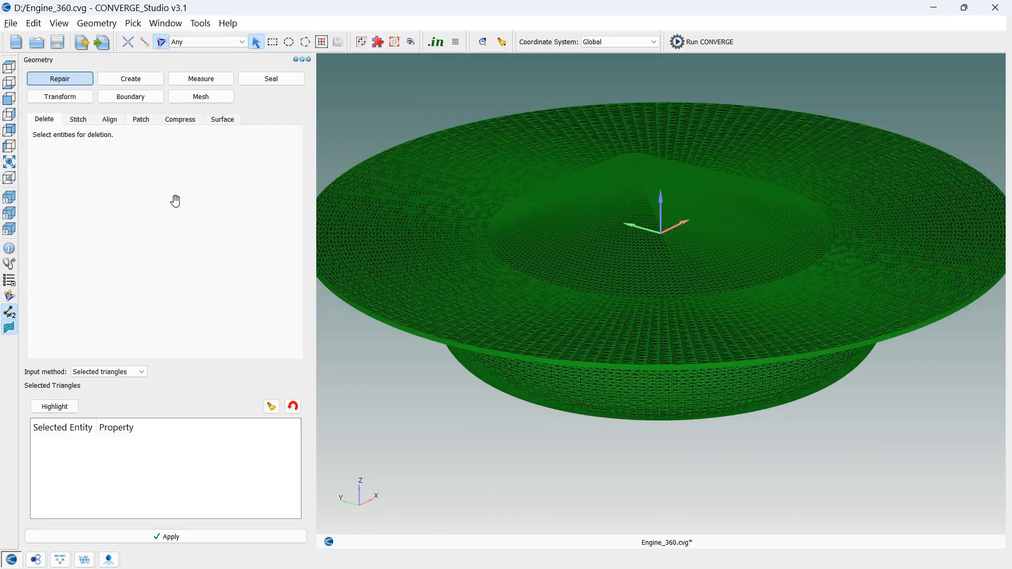
click(7, 166)
click(59, 24)
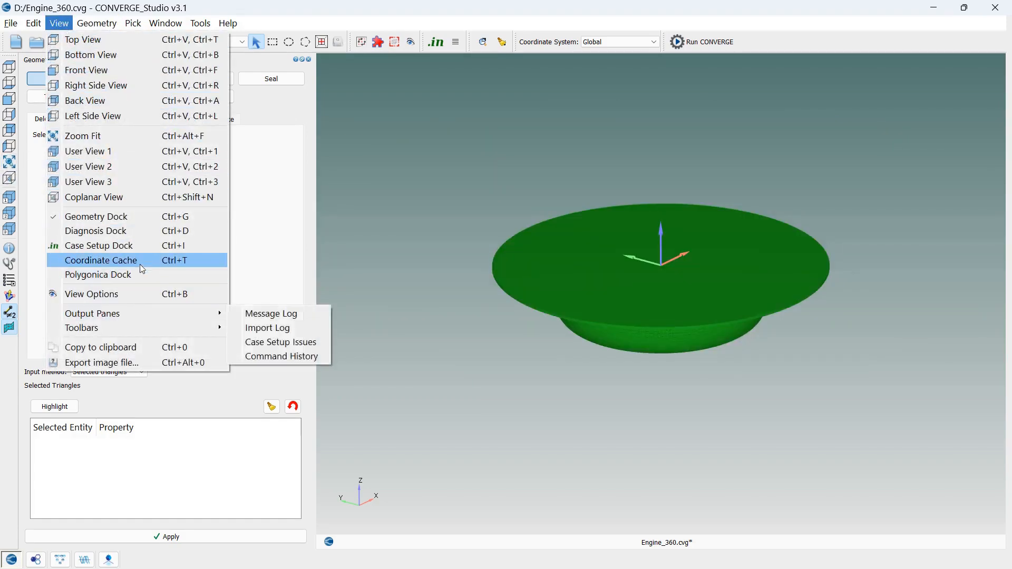
click(396, 2)
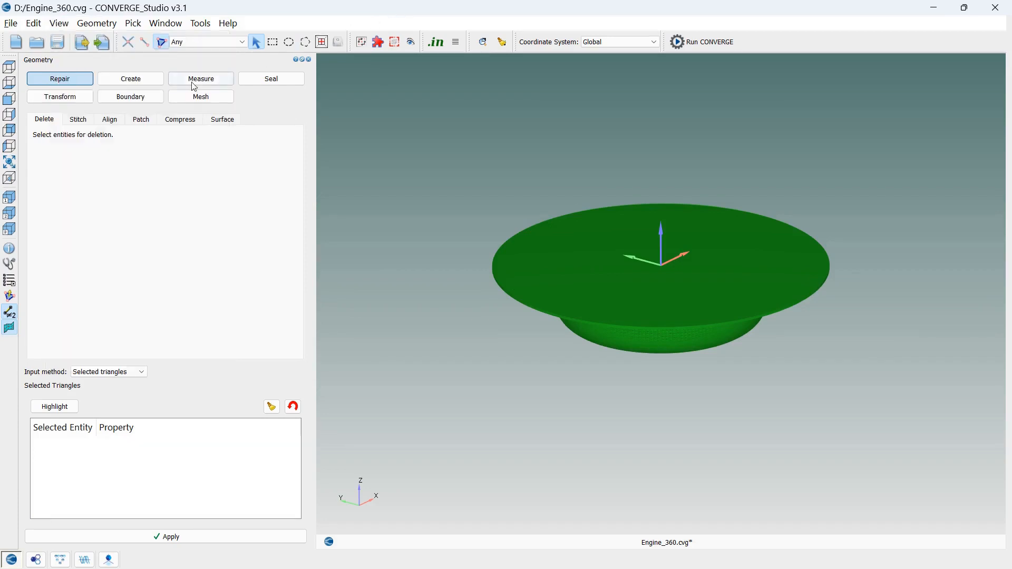
click(159, 99)
click(125, 120)
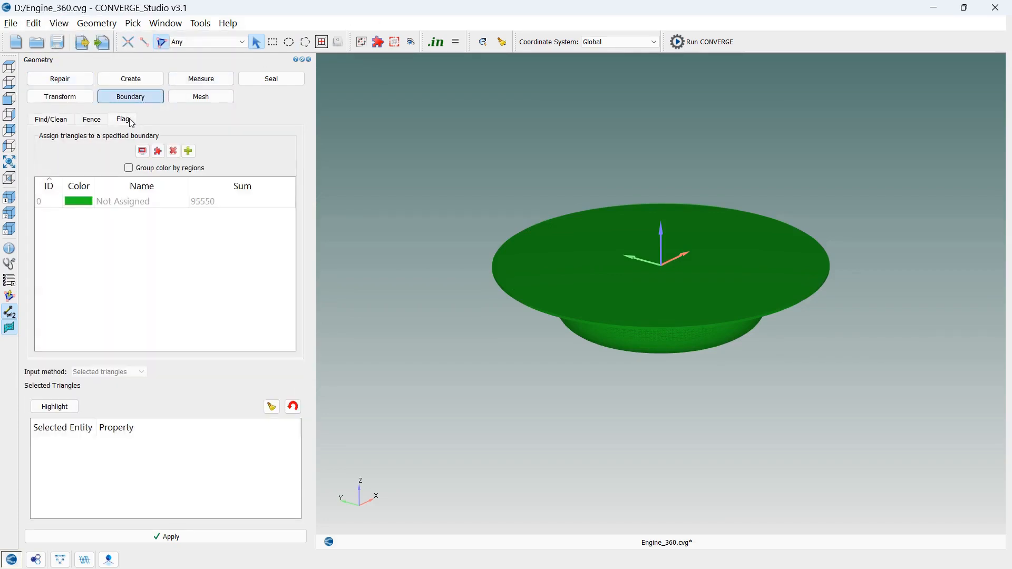
Examine the unassigned triangle entry in the boundary list and the surface mesh density on the engine geometry
click(192, 202)
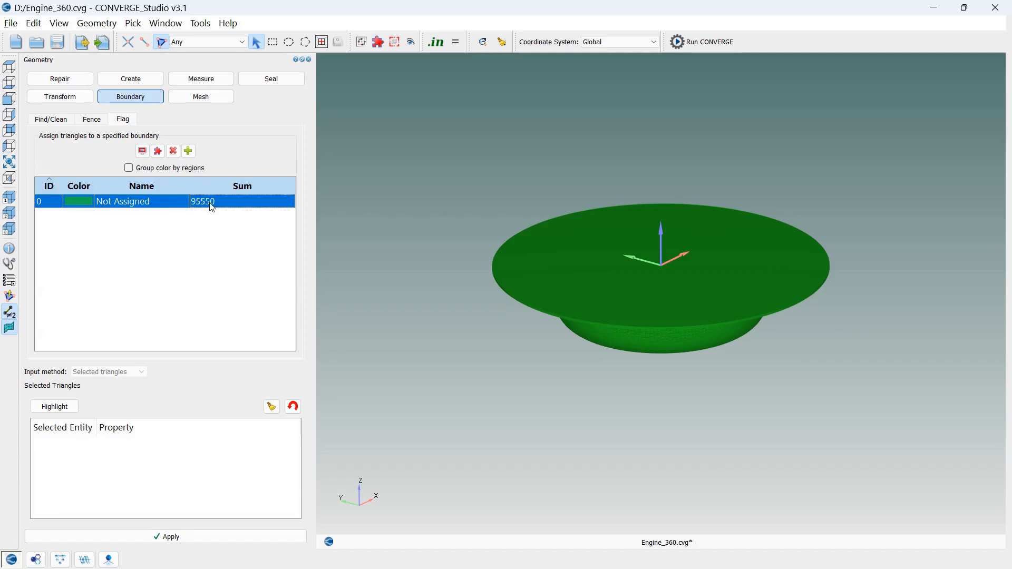
click(732, 377)
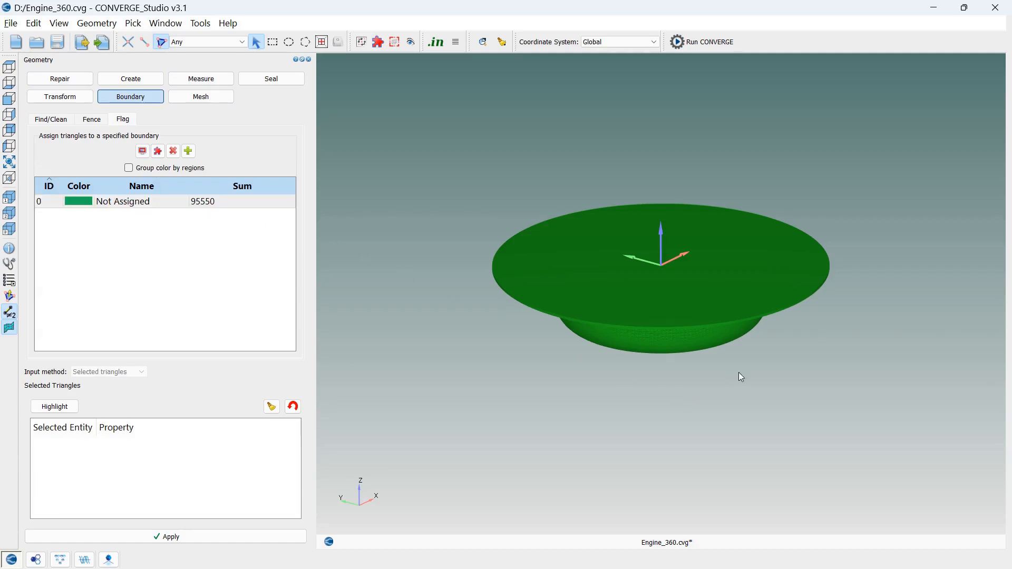
scroll(738, 372, down, 3)
scroll(733, 362, up, 1)
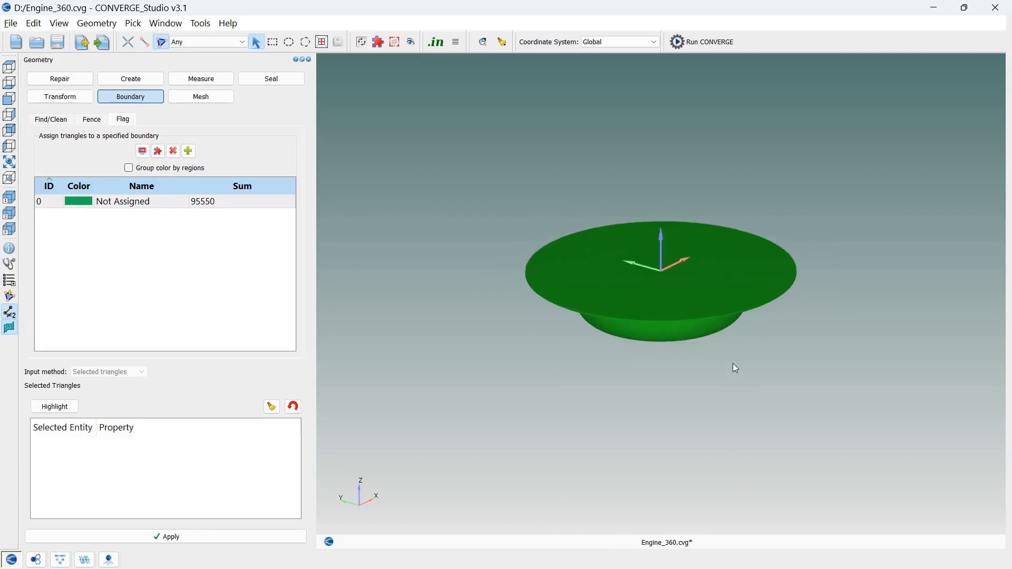
scroll(733, 363, up, 3)
scroll(733, 362, down, 8)
scroll(733, 363, up, 5)
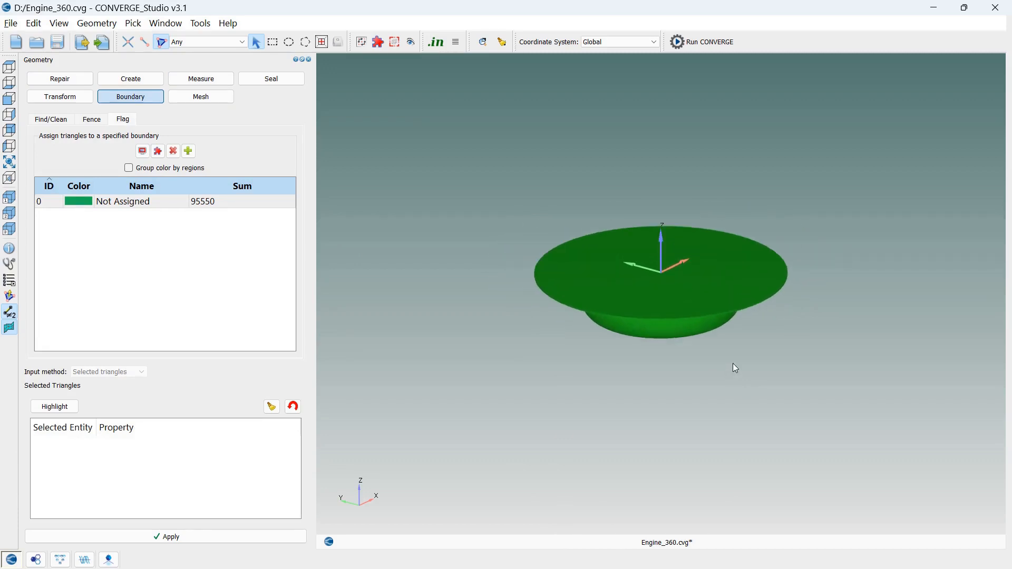
scroll(736, 368, up, 2)
scroll(732, 364, up, 1)
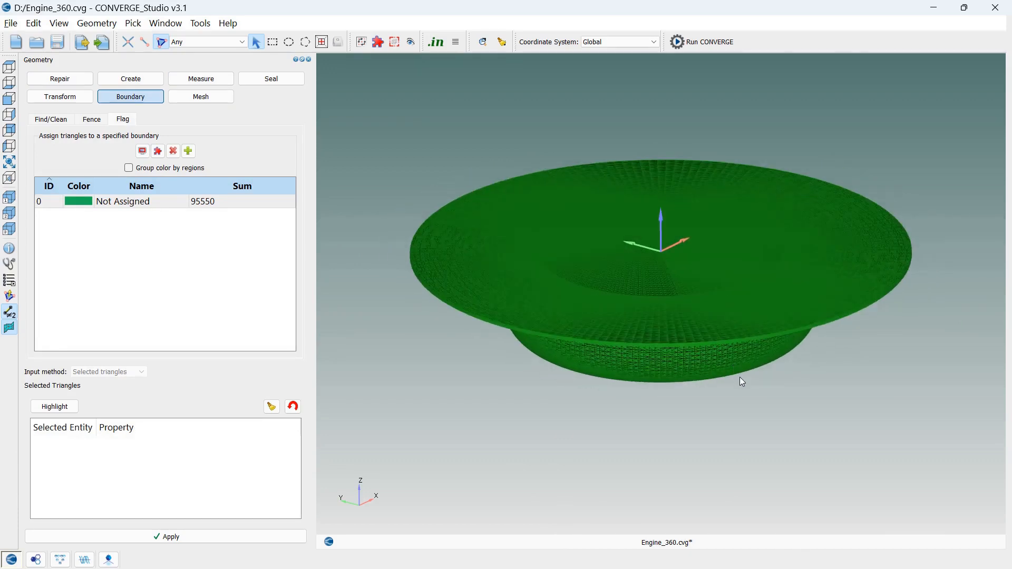
scroll(738, 377, down, 2)
scroll(738, 376, up, 1)
scroll(740, 381, up, 2)
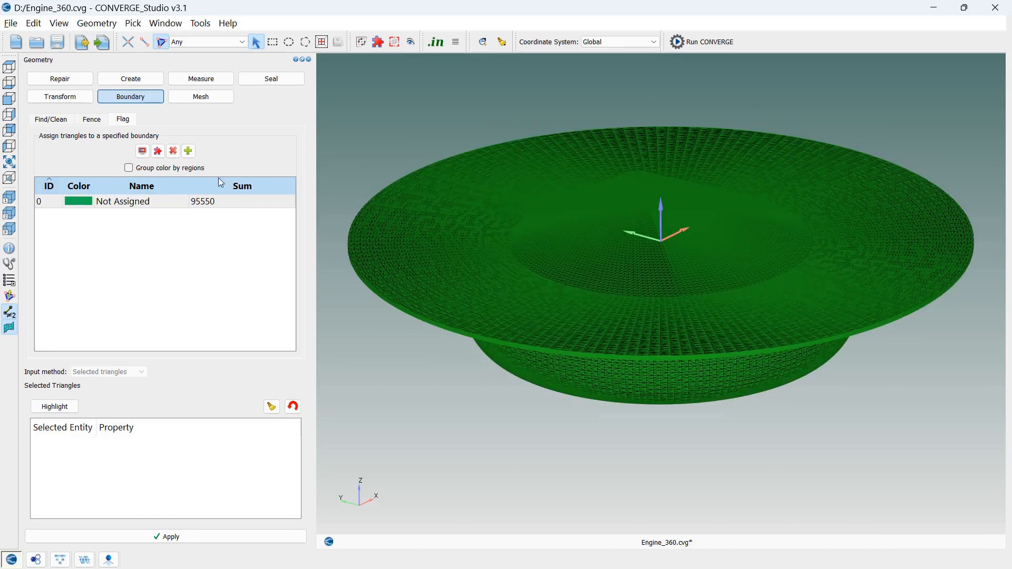
Set triangle picking to By Angle and select the flat head face, the flat piston ring around the bowl and the bowl's centre for deletion
click(81, 84)
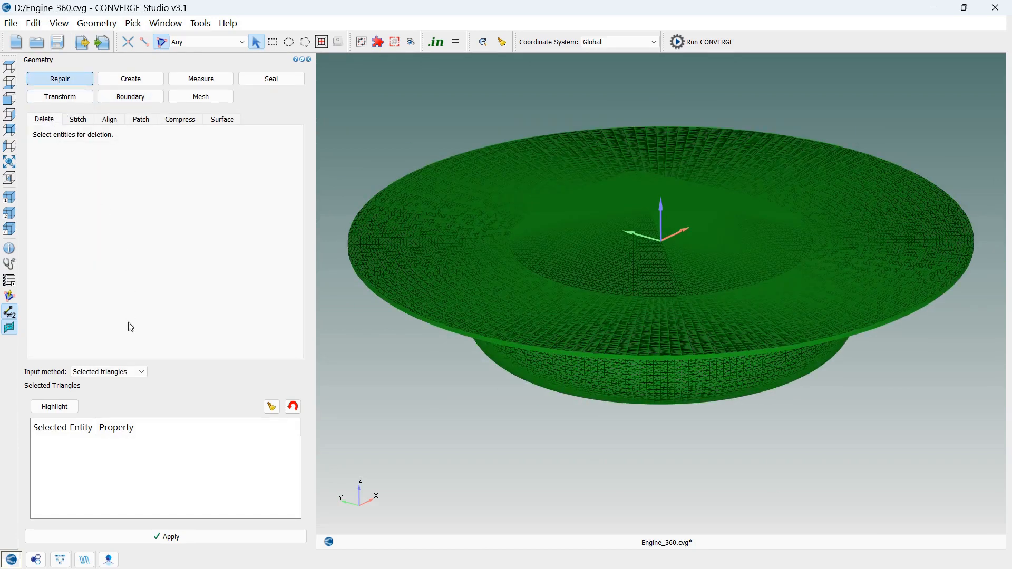
click(191, 42)
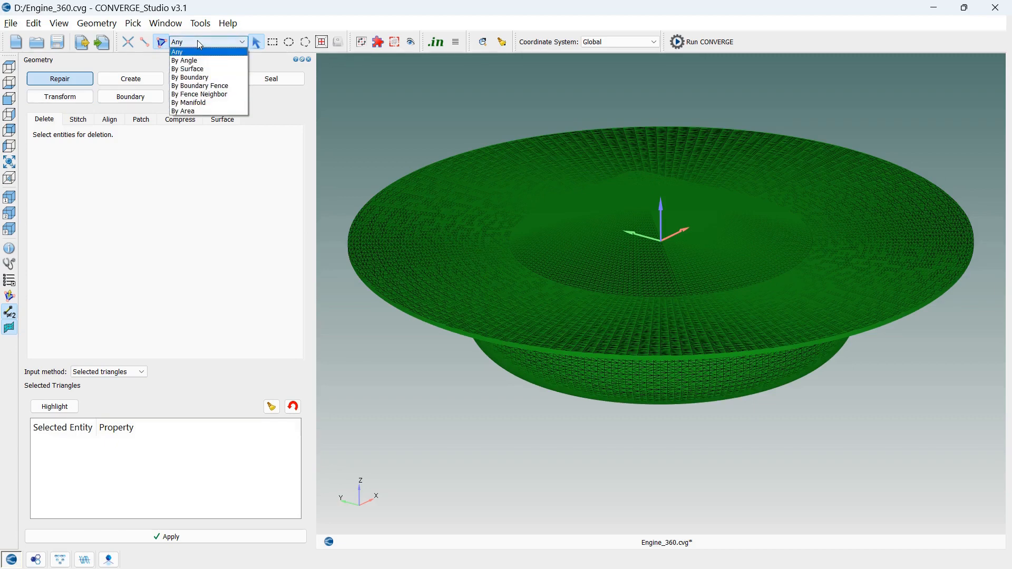
click(204, 67)
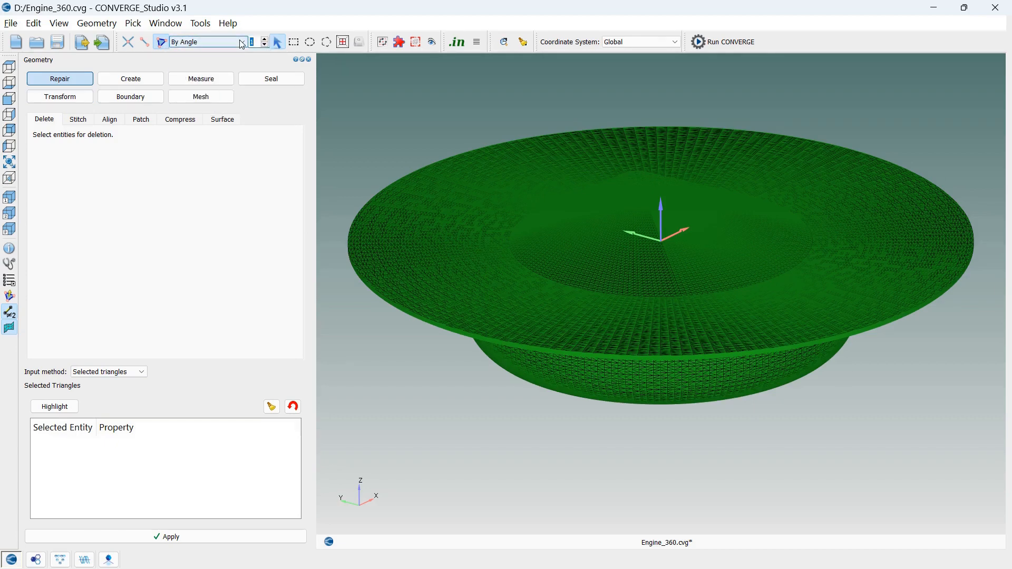
click(432, 288)
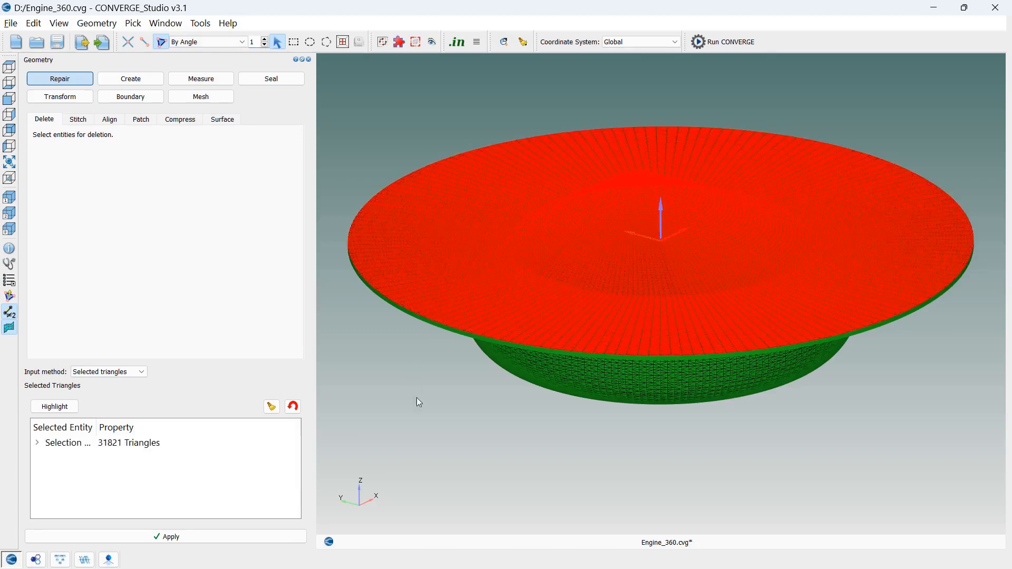
drag(515, 432, 599, 440)
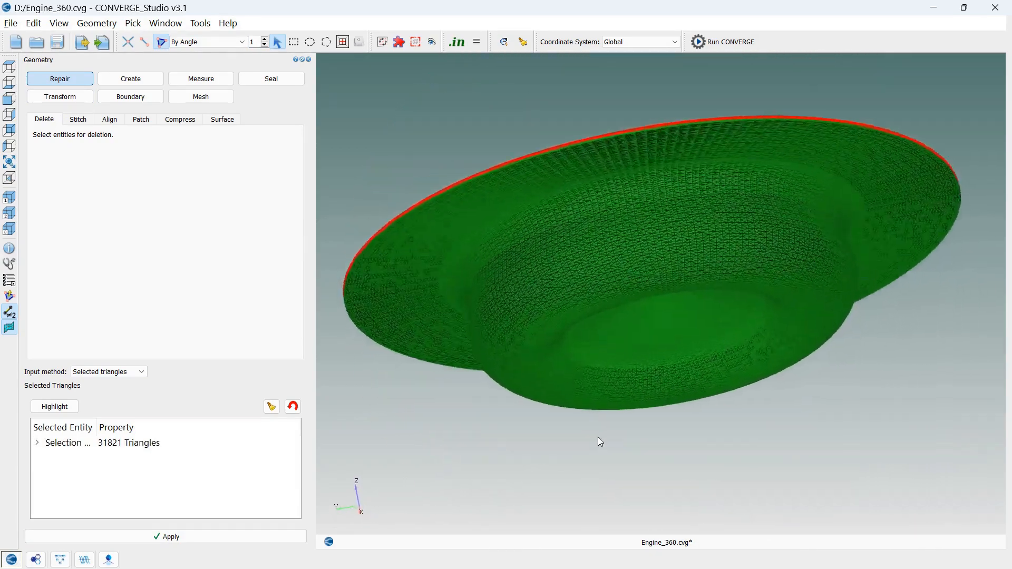
click(401, 315)
drag(401, 314, 584, 339)
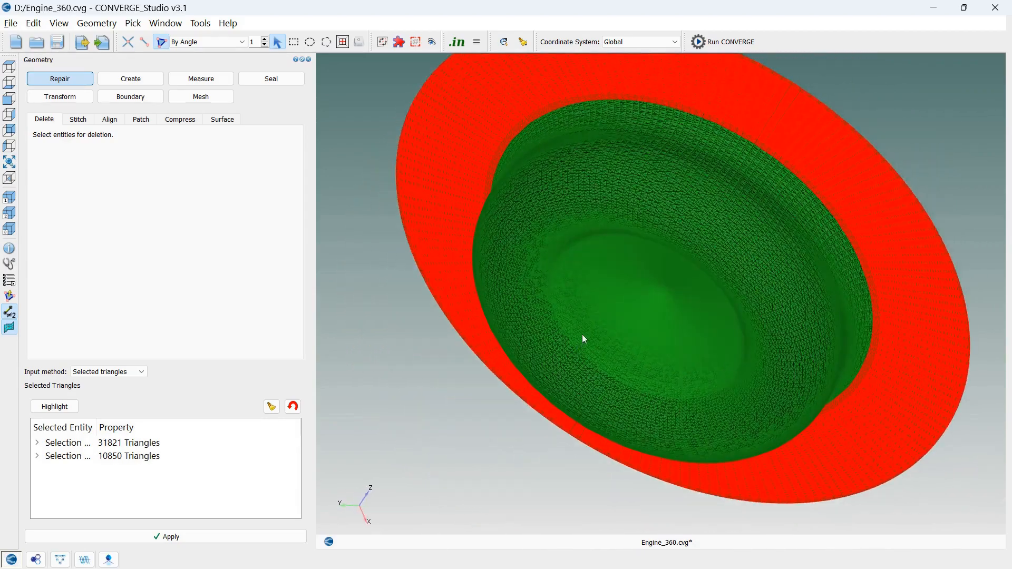
drag(479, 455, 515, 413)
click(590, 331)
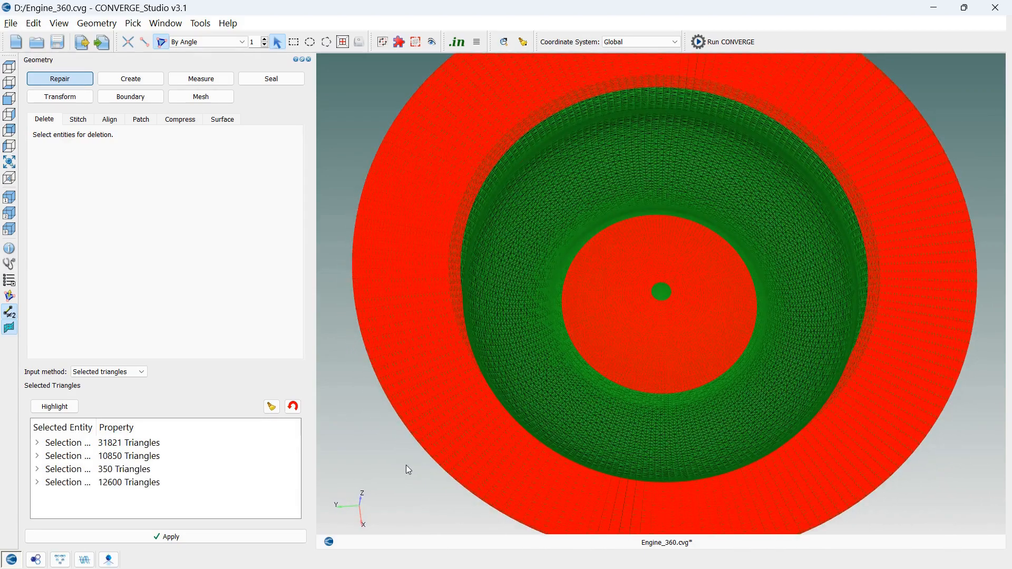
Drop the thin ring around the bowl's centre from the selection, reselect the central cone surface and delete all the selected triangles
mouse_move(406, 467)
mouse_down()
mouse_move(368, 480)
mouse_move(410, 389)
mouse_move(405, 377)
mouse_move(404, 466)
mouse_up()
click(159, 469)
click(291, 408)
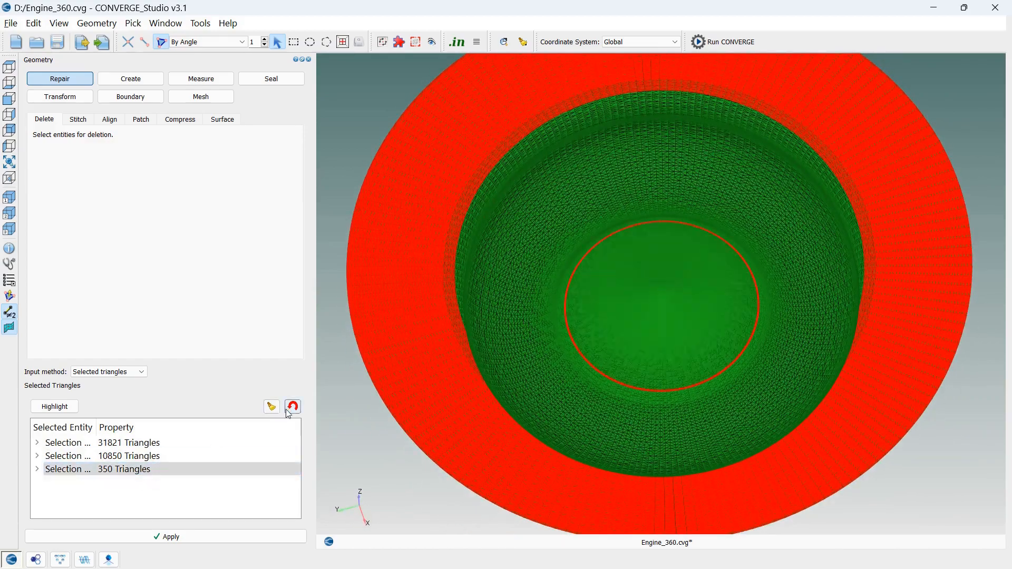
click(293, 406)
click(620, 332)
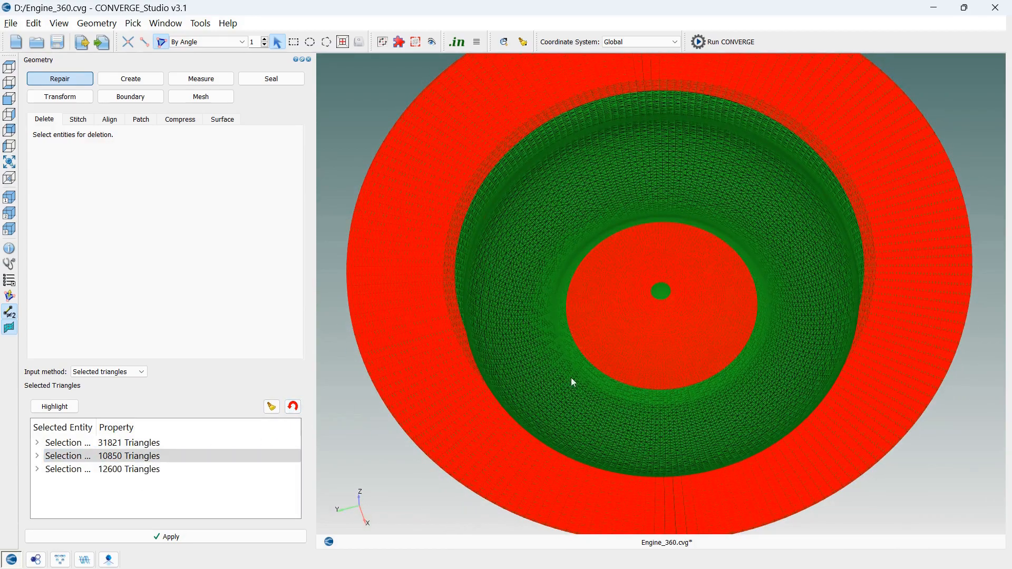
drag(374, 465, 479, 379)
drag(448, 364, 418, 478)
click(218, 537)
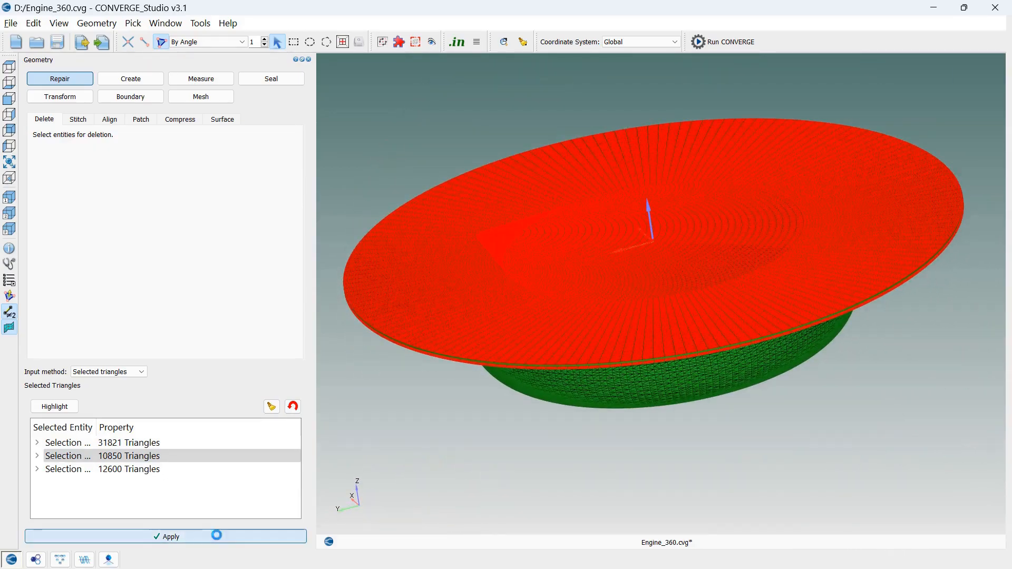
drag(487, 458, 488, 465)
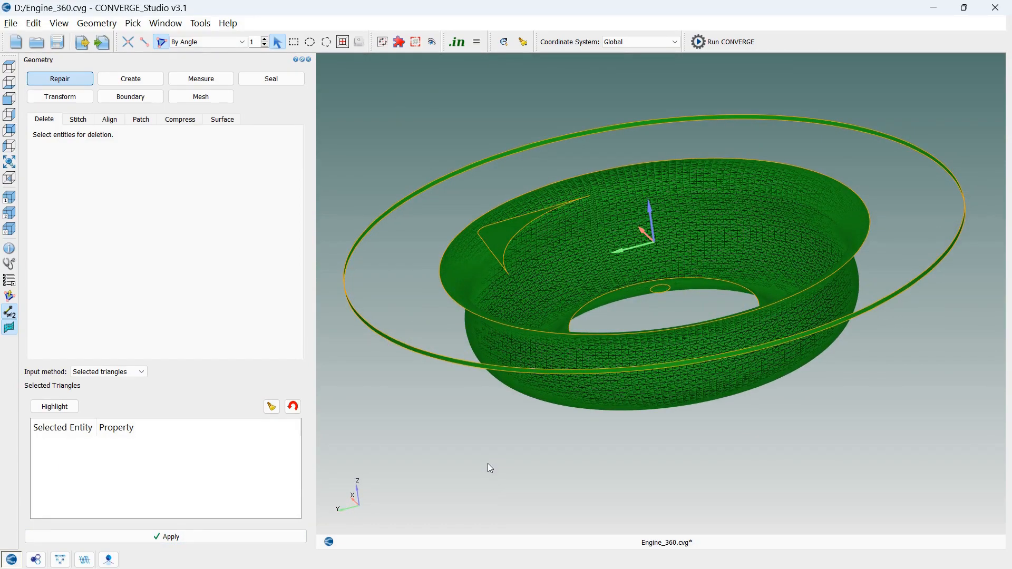
mouse_move(482, 457)
mouse_down()
mouse_move(495, 431)
mouse_move(491, 467)
mouse_up()
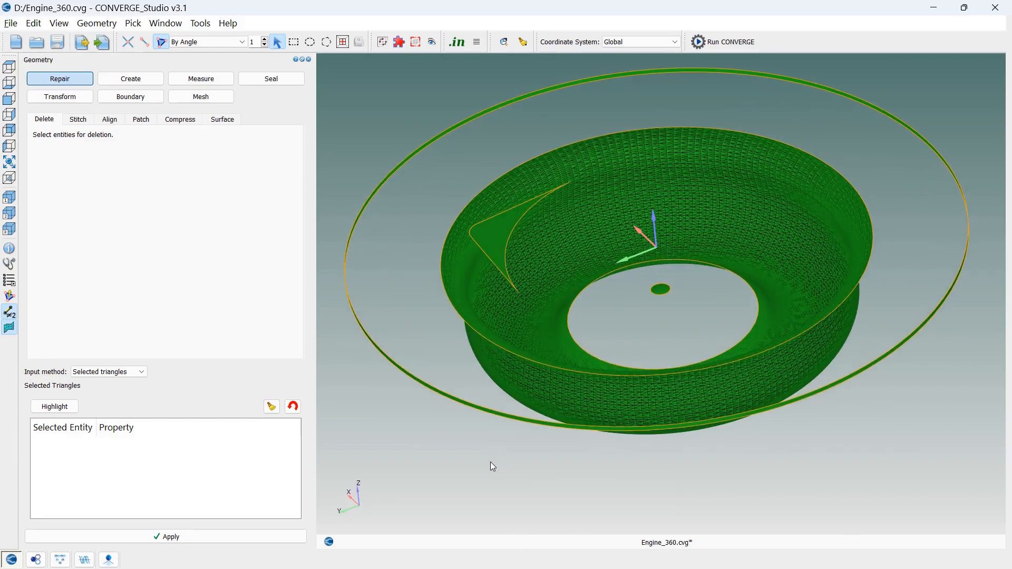
Patch the head opening from the outer cylindrical band's upper rim, picked By Open Edge, and save the project
click(140, 122)
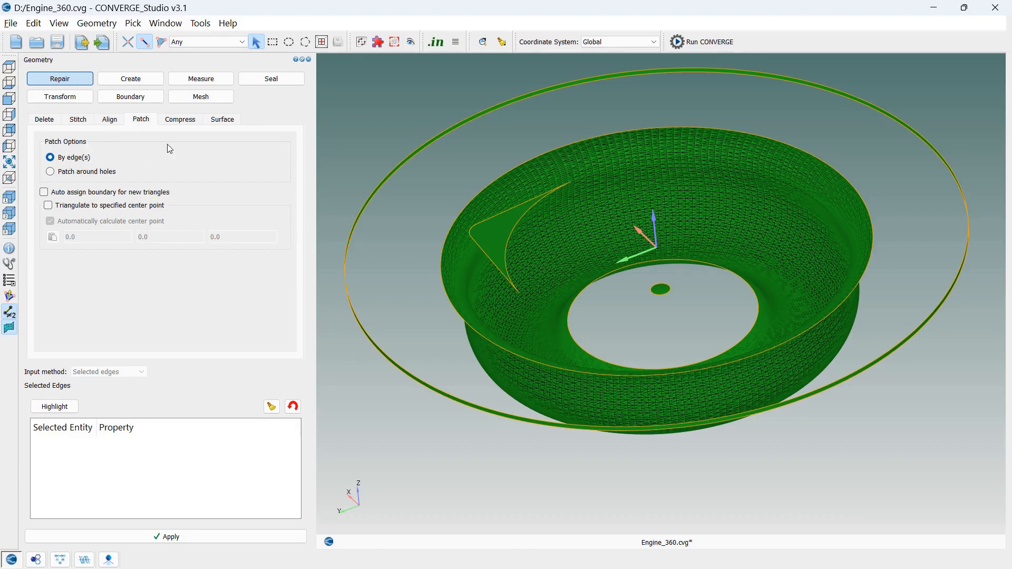
click(162, 42)
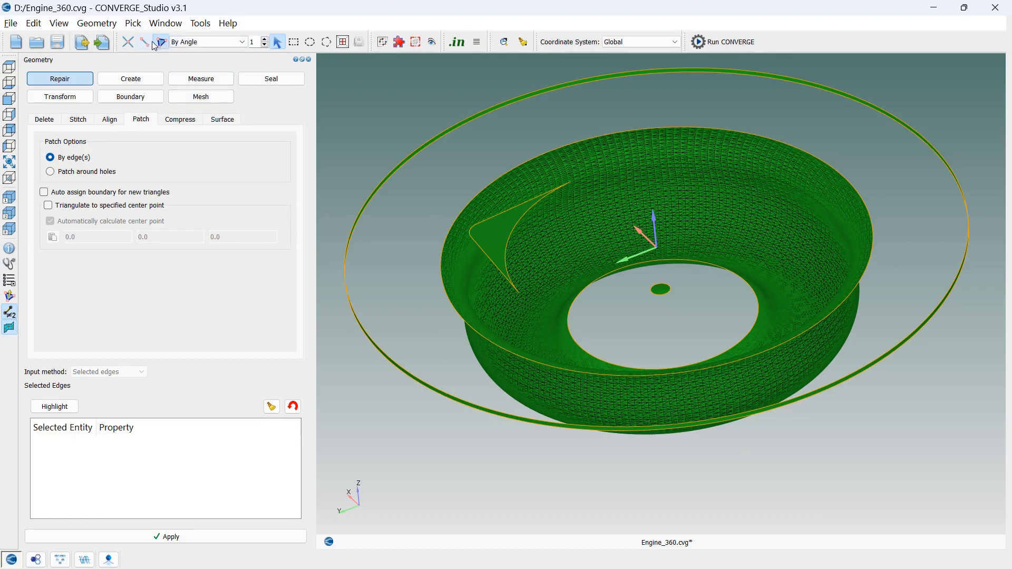
click(143, 42)
click(211, 42)
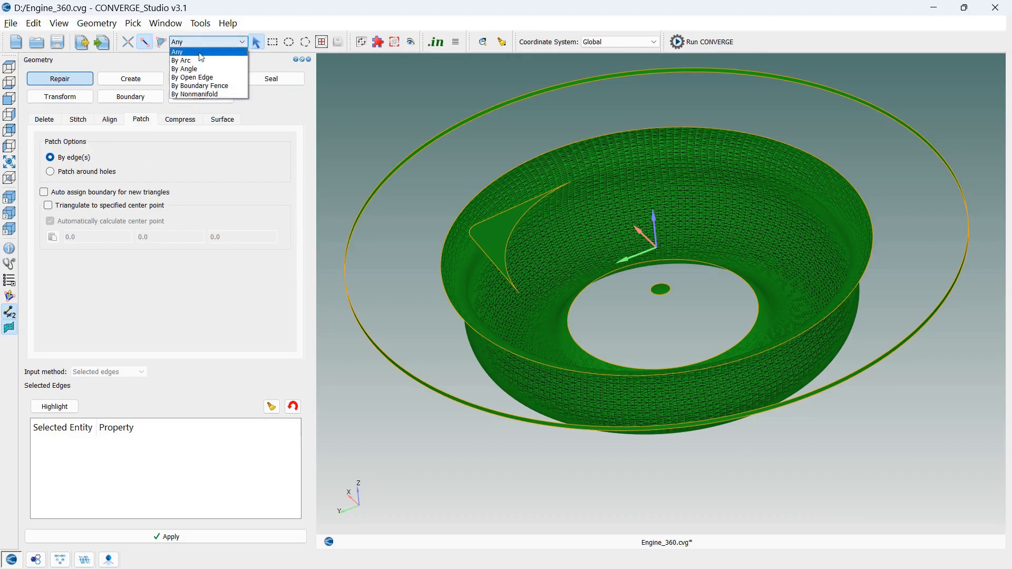
click(215, 78)
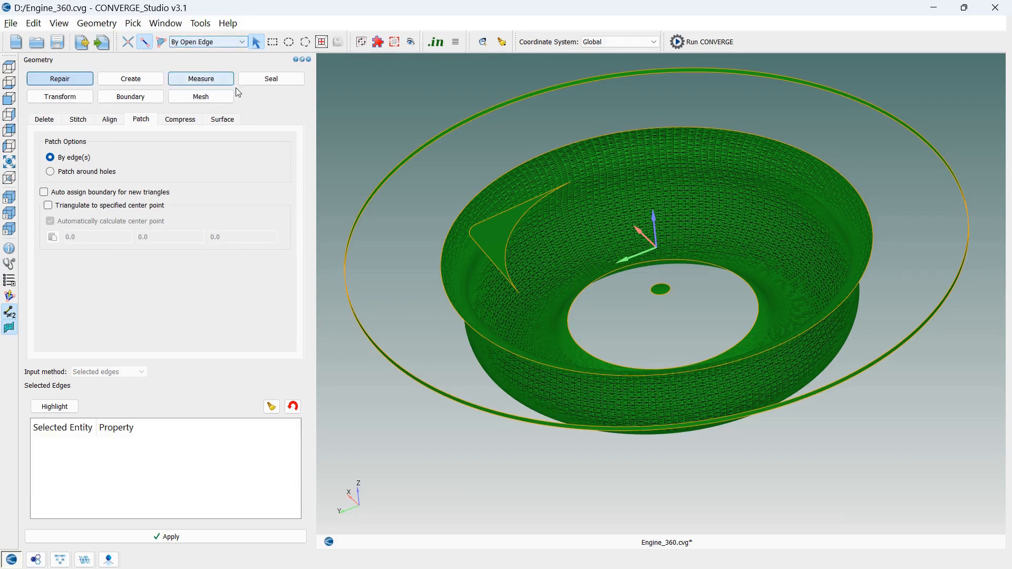
click(372, 192)
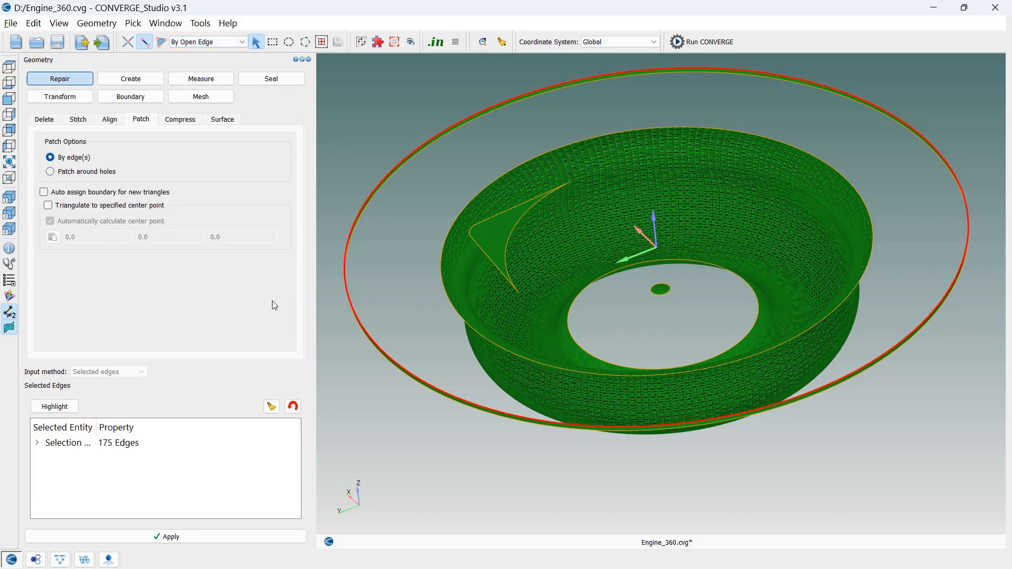
click(161, 537)
mouse_move(453, 481)
mouse_down()
mouse_move(513, 301)
mouse_move(486, 362)
mouse_move(482, 443)
mouse_move(495, 486)
mouse_move(448, 482)
mouse_move(451, 492)
mouse_move(464, 478)
mouse_move(458, 486)
mouse_up()
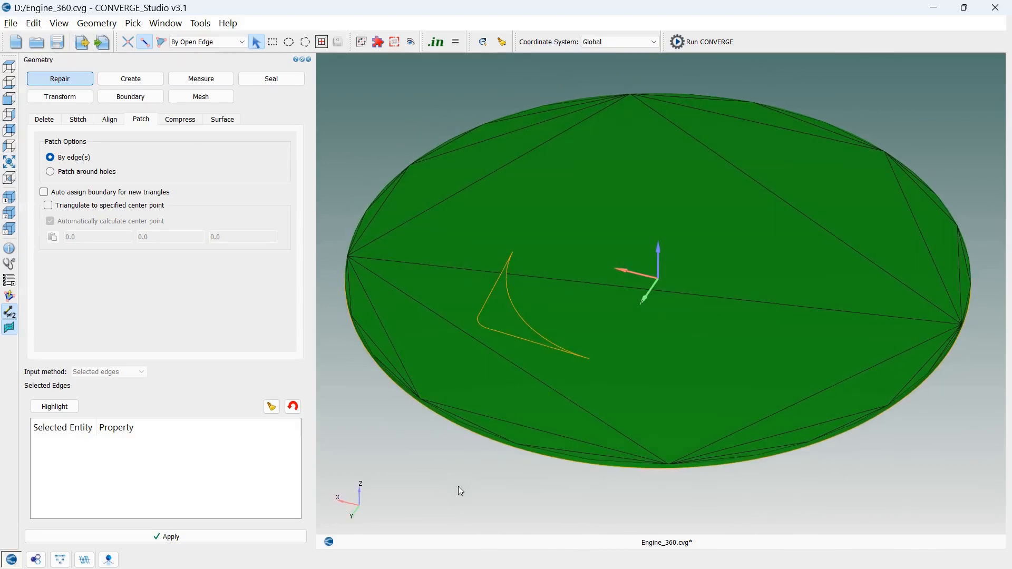
key(ctrl+s)
Create triangles with Loft edges between the bowl's outer rim and the cylindrical band's lower edge, picking both By Arc with loft direction 0, 0, 1
click(126, 79)
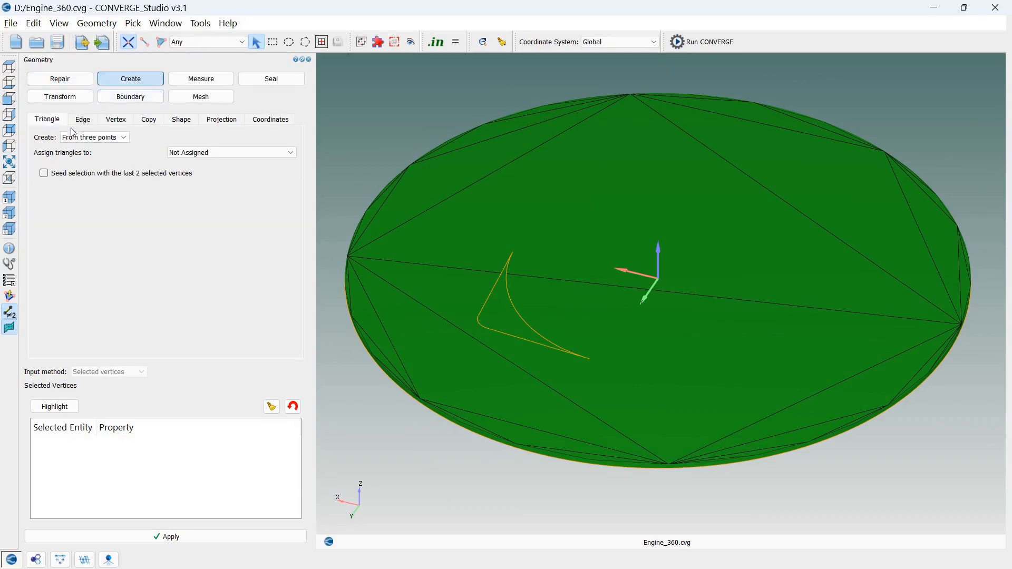
click(84, 137)
click(79, 173)
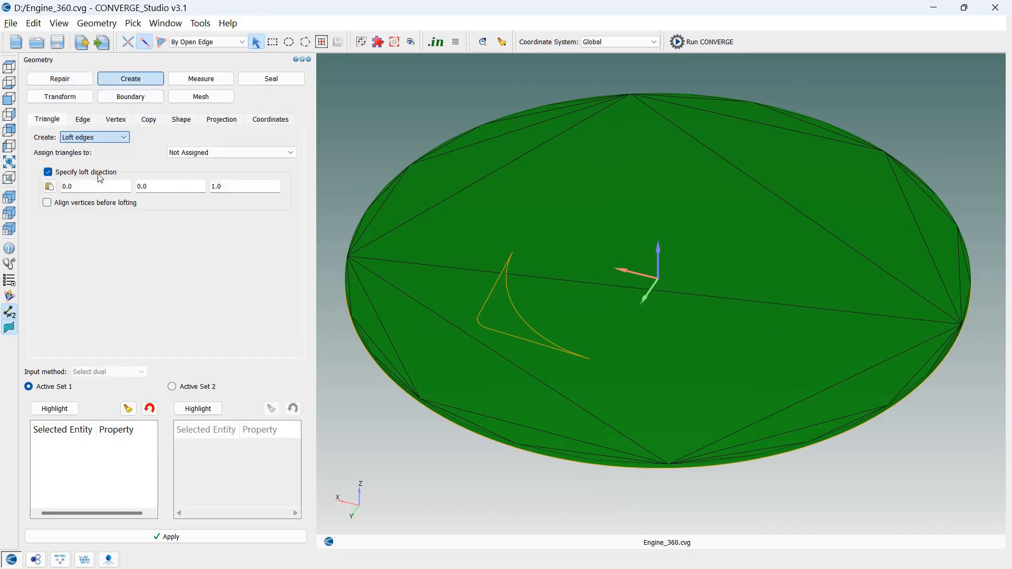
click(192, 42)
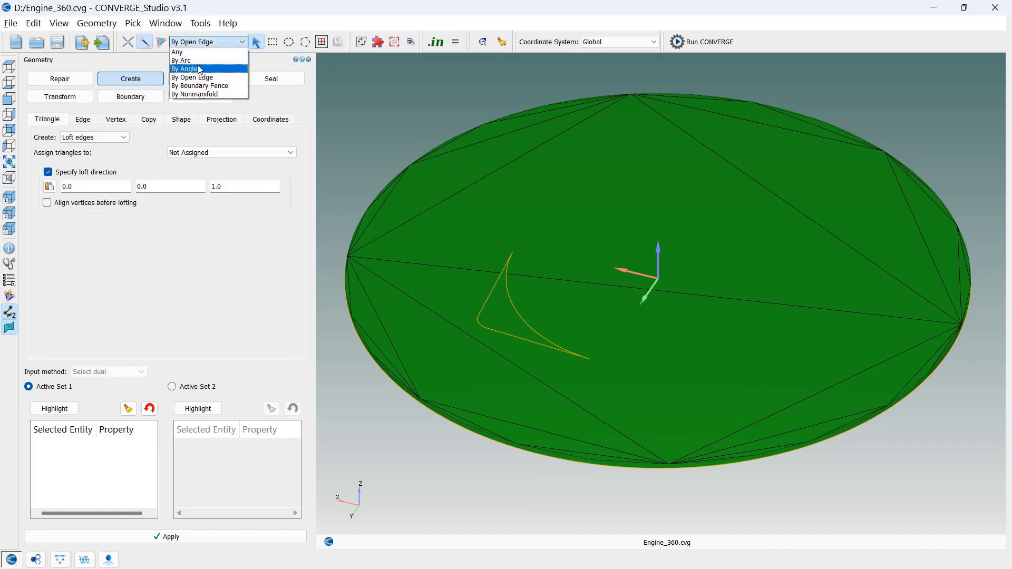
click(196, 60)
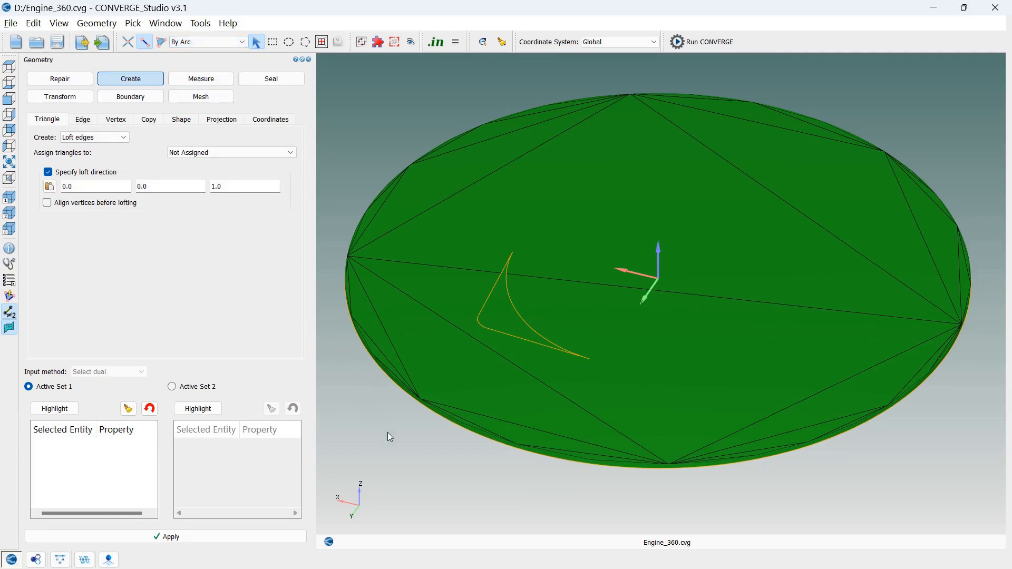
middle_drag(362, 409, 422, 296)
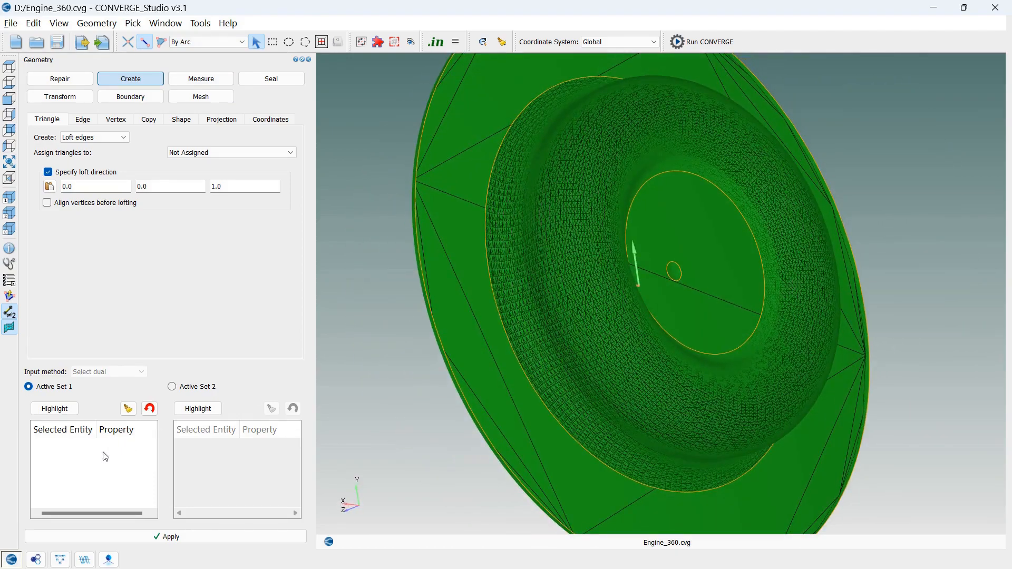
click(490, 283)
middle_drag(412, 368, 333, 425)
click(213, 389)
click(375, 394)
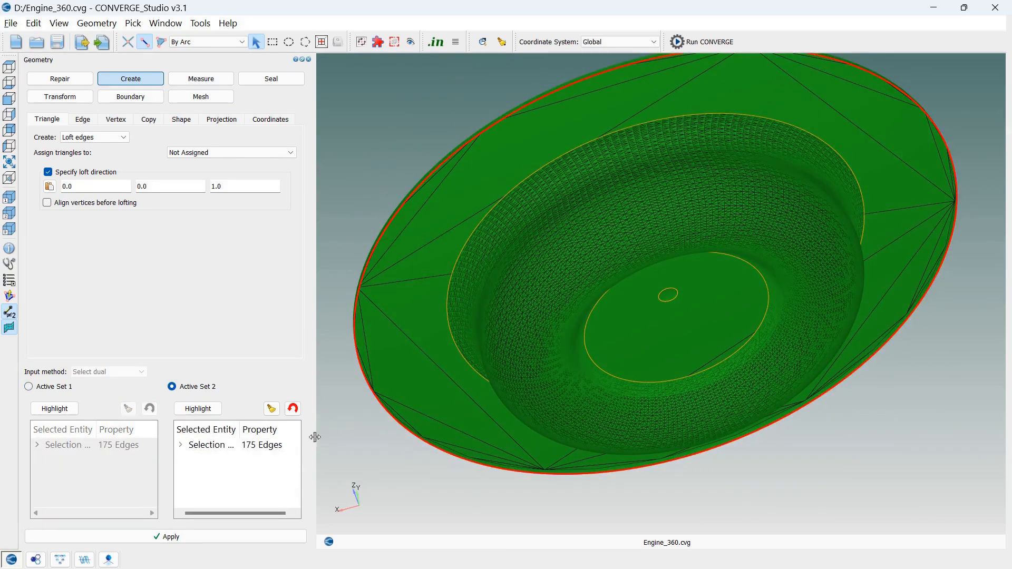
click(189, 537)
middle_drag(334, 485, 469, 357)
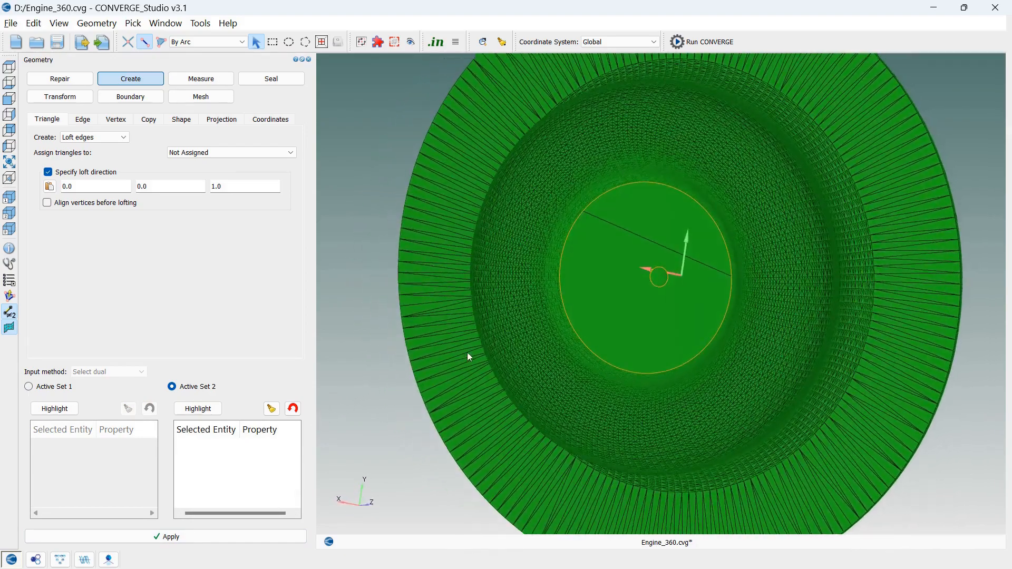
Loft triangles between the rim of the bowl's central opening and the small circle at its centre, picked By Arc with direction 0, 0, 1
click(562, 299)
middle_drag(372, 237, 282, 310)
click(64, 388)
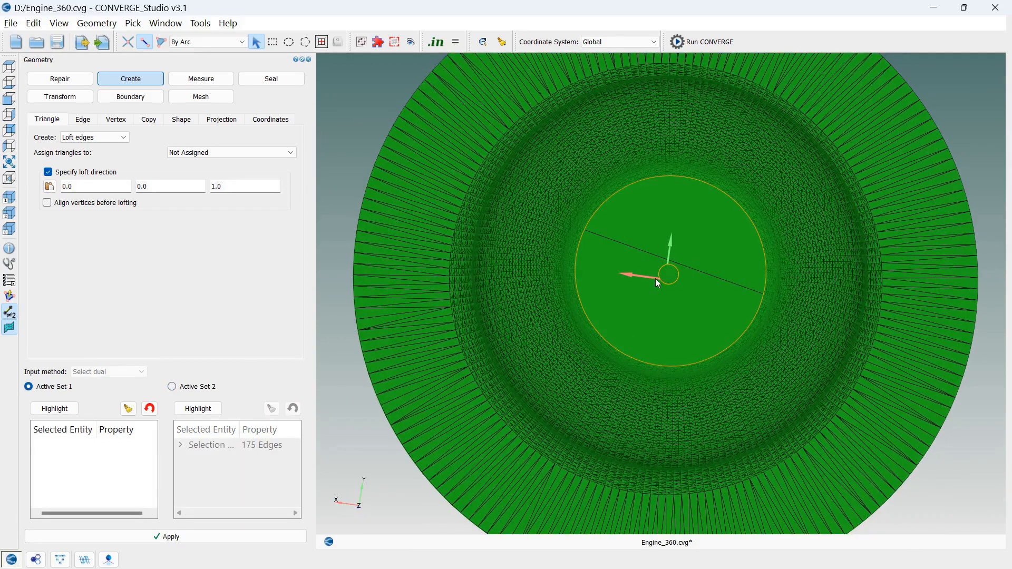
middle_drag(414, 181, 308, 315)
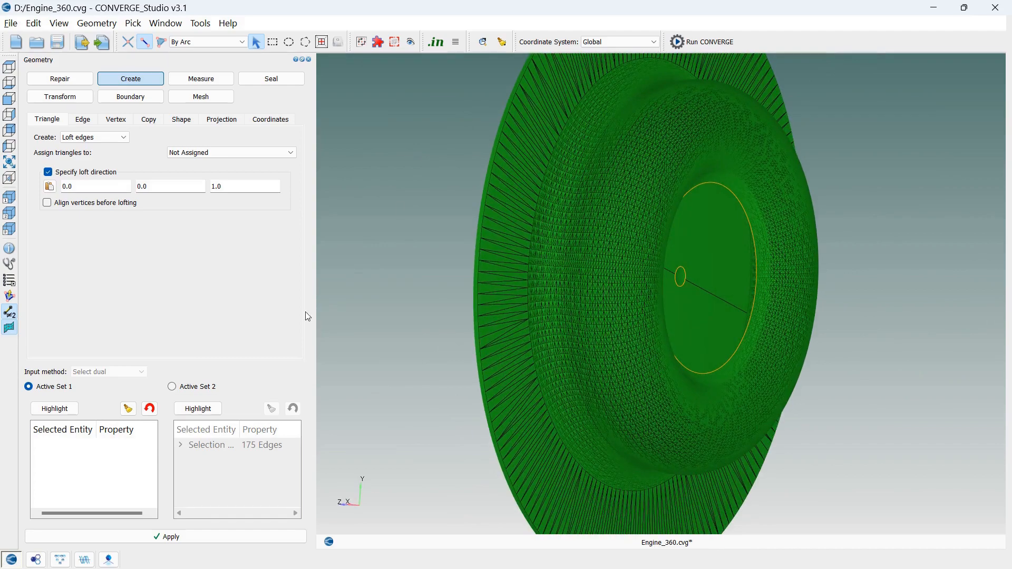
click(685, 272)
click(150, 409)
scroll(696, 285, up, 1)
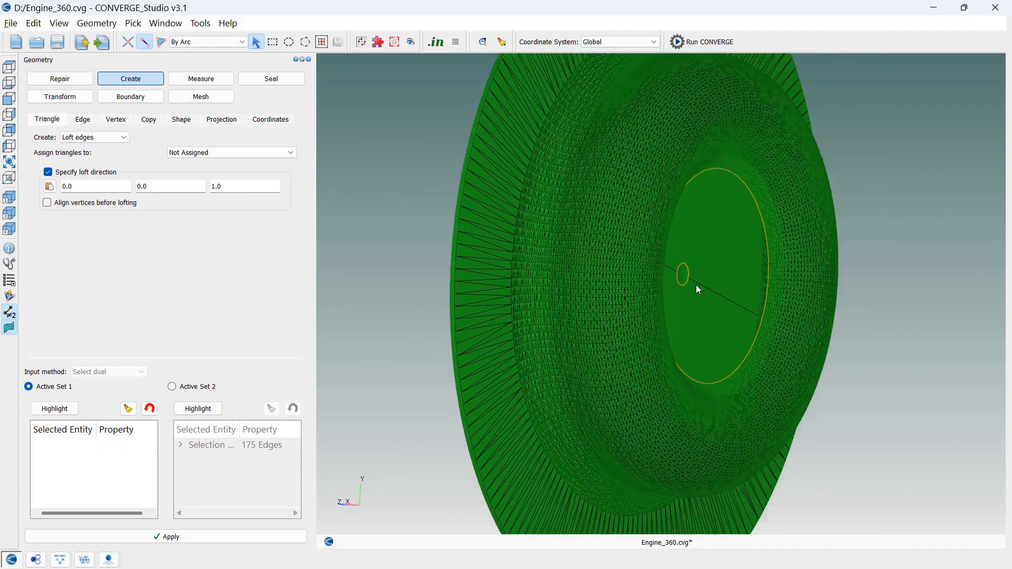
scroll(696, 285, up, 5)
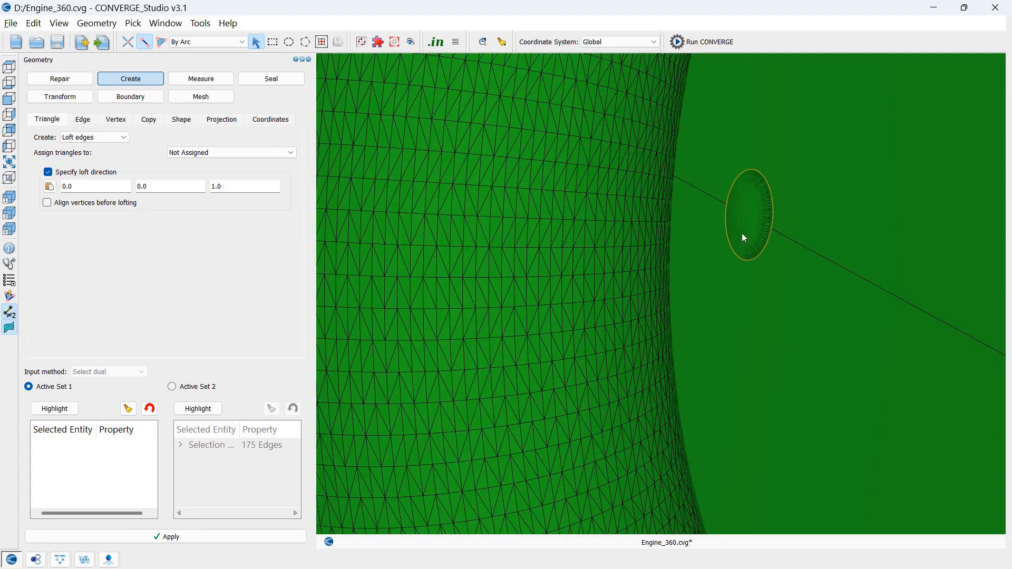
click(727, 235)
click(142, 533)
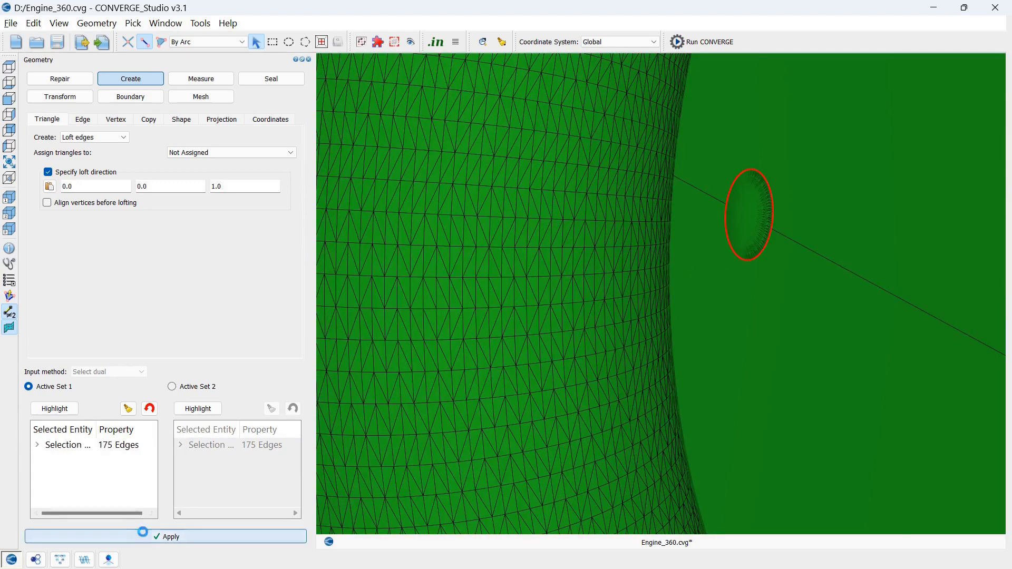
click(10, 161)
drag(820, 194, 796, 204)
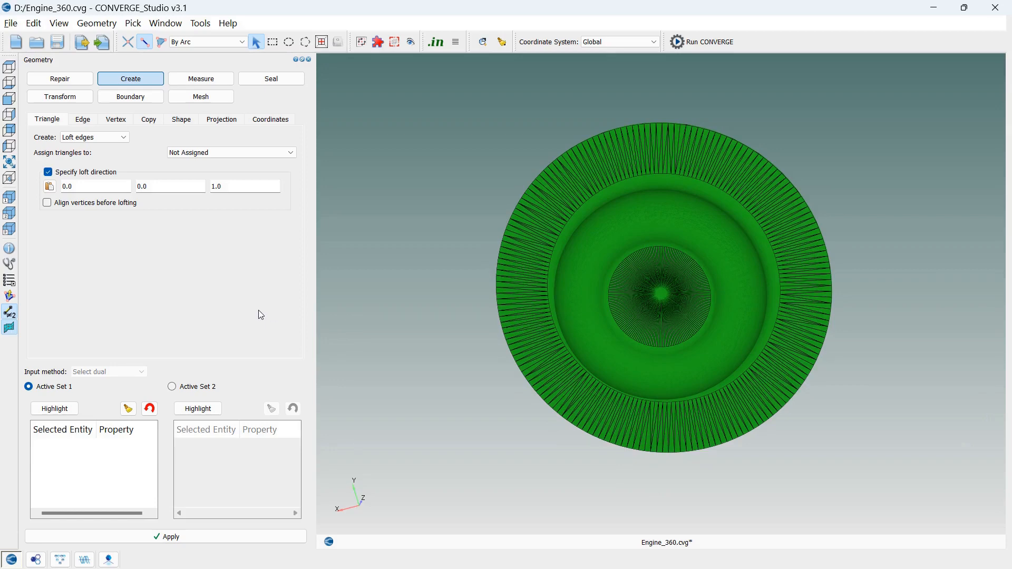
Select the dense cylindrical side band between head and piston with By Angle triangle picking at 80 degrees and delete it
drag(460, 168, 479, 248)
scroll(479, 248, up, 3)
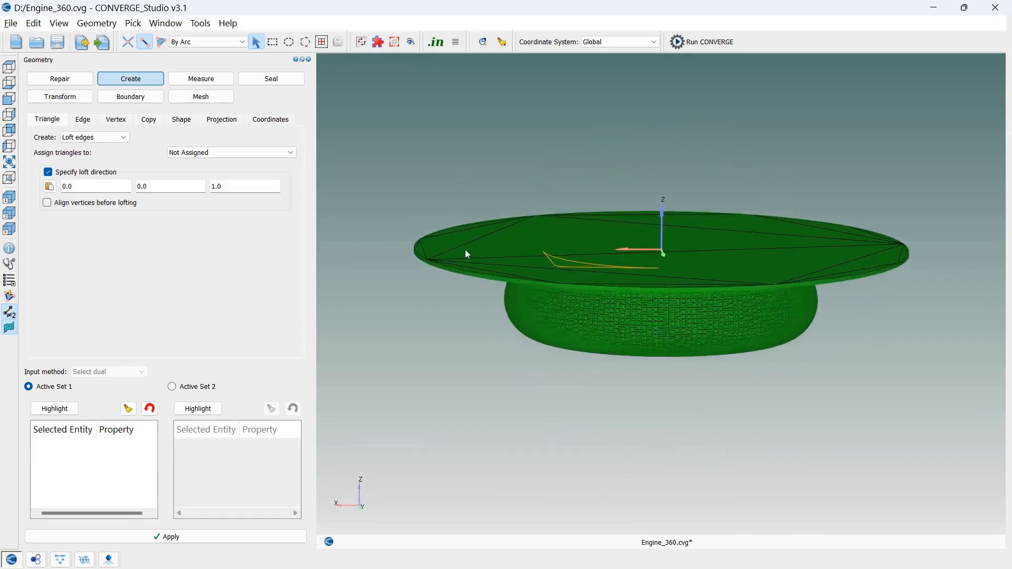
scroll(472, 269, up, 4)
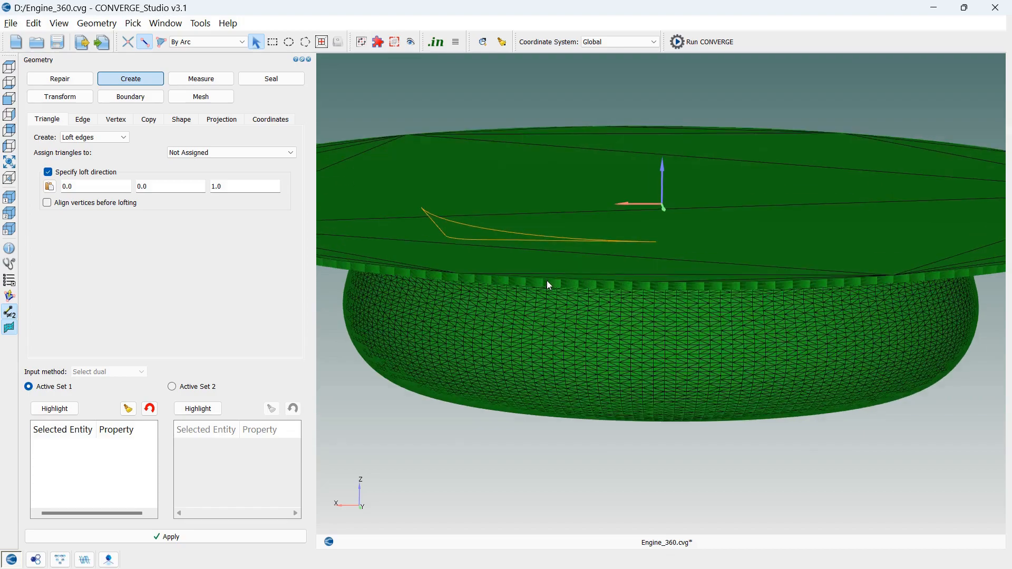
scroll(545, 280, up, 2)
scroll(546, 280, up, 2)
scroll(584, 299, up, 2)
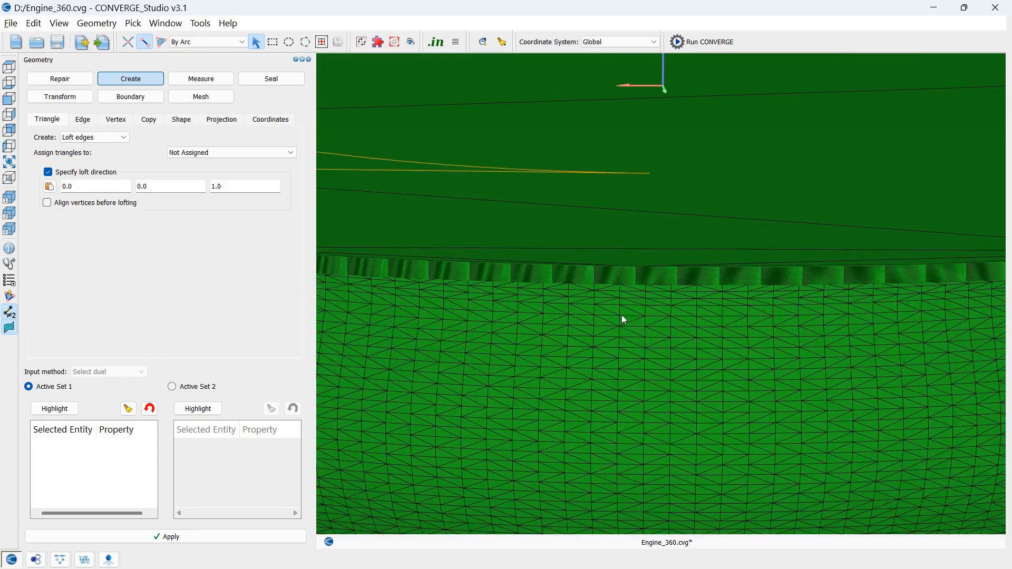
scroll(622, 315, down, 3)
drag(600, 503, 635, 506)
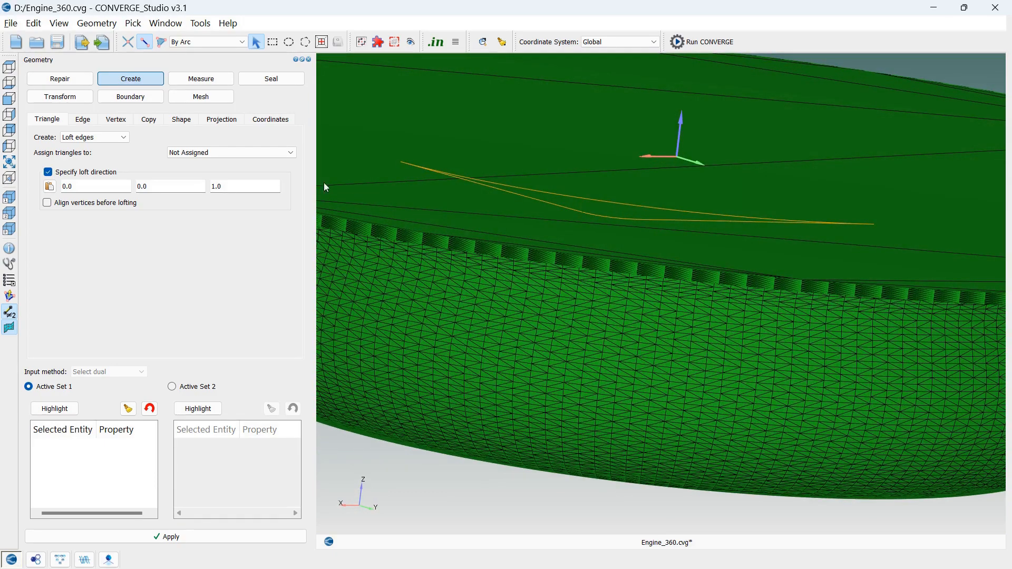
click(84, 82)
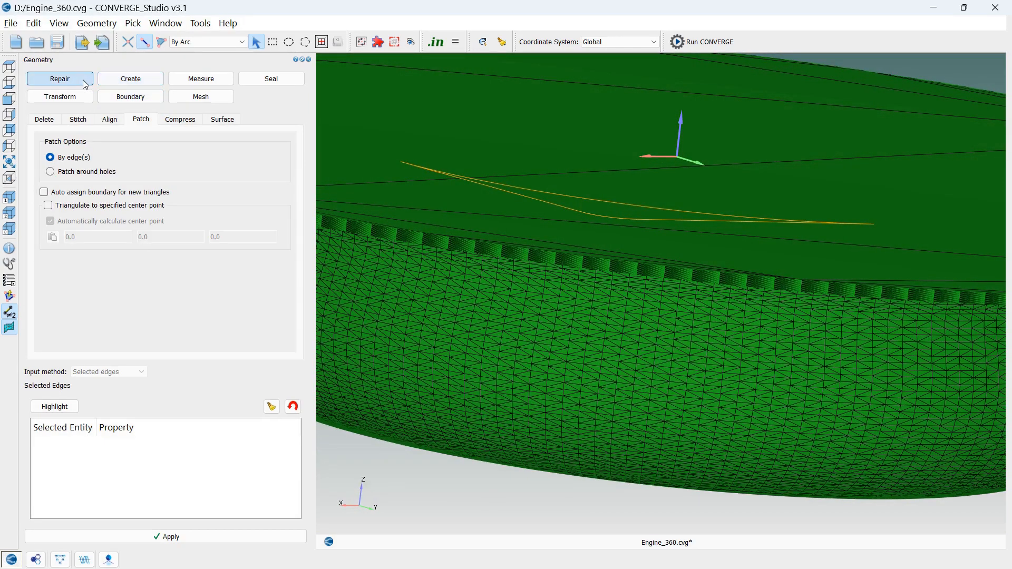
click(46, 122)
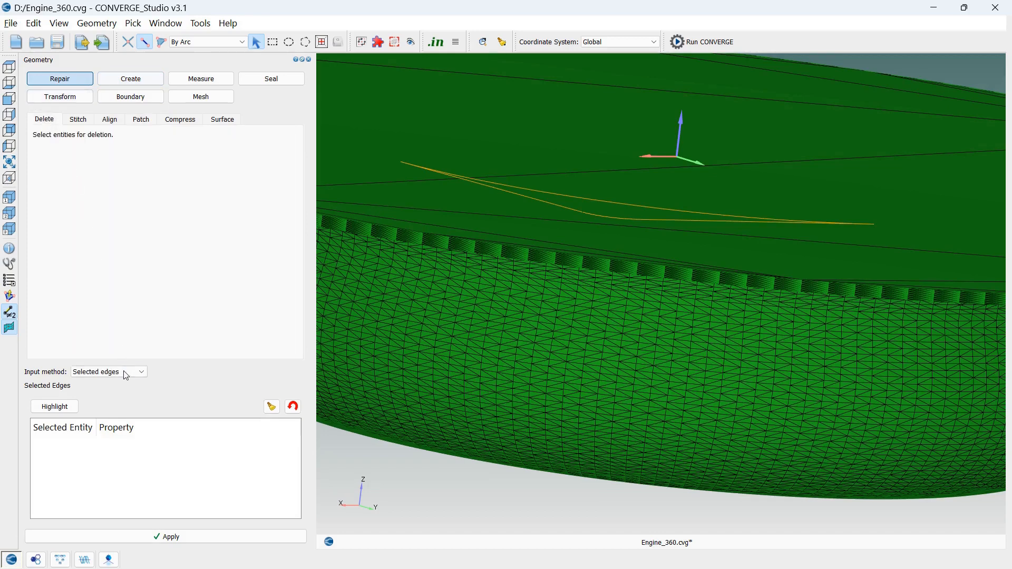
click(163, 46)
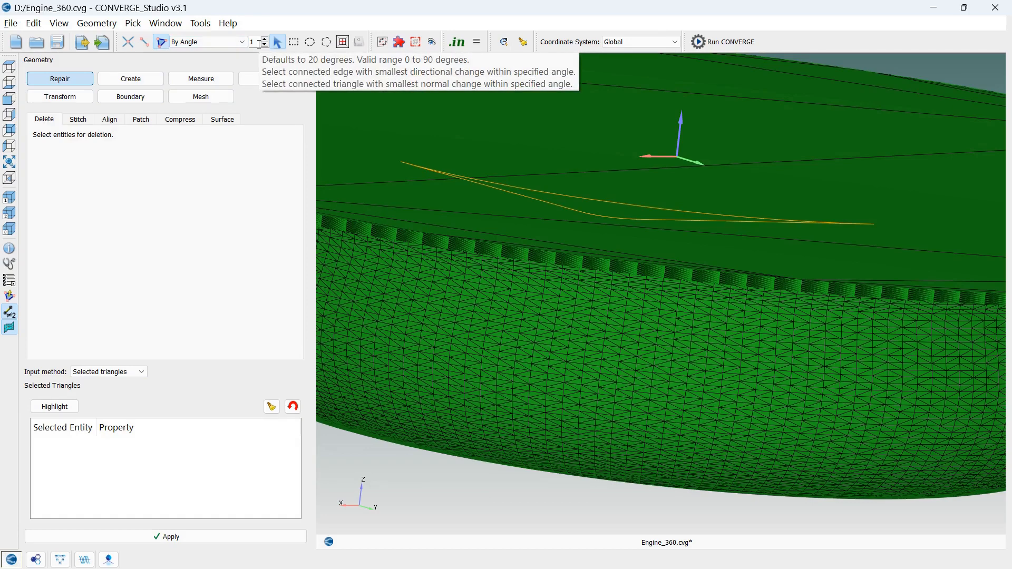
drag(258, 45, 252, 45)
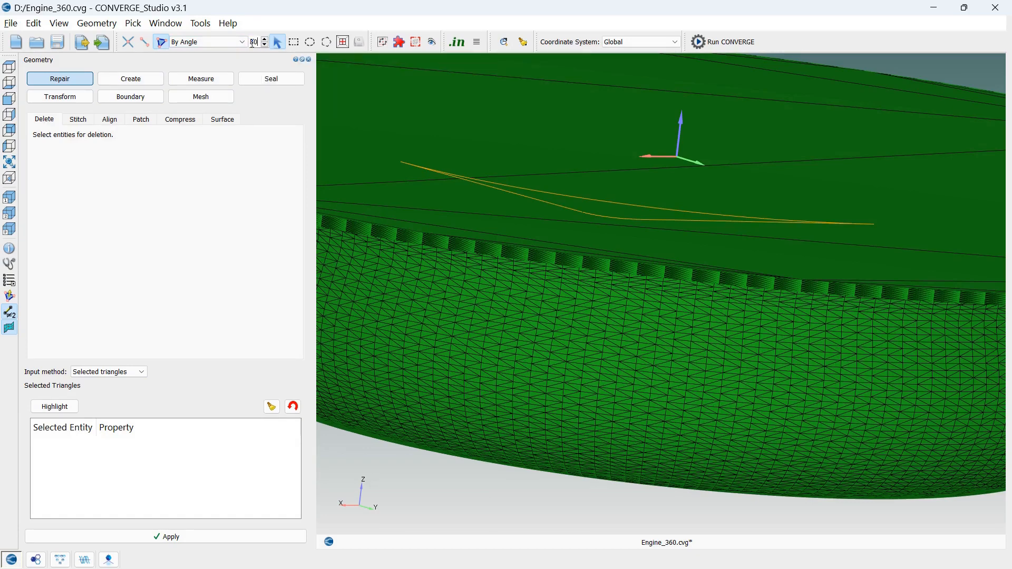
click(471, 251)
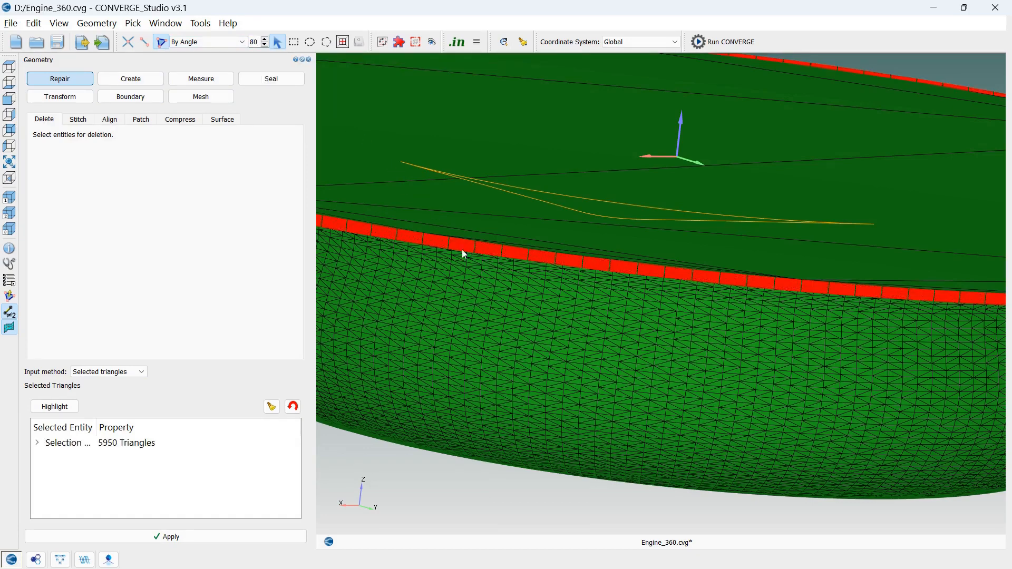
click(191, 537)
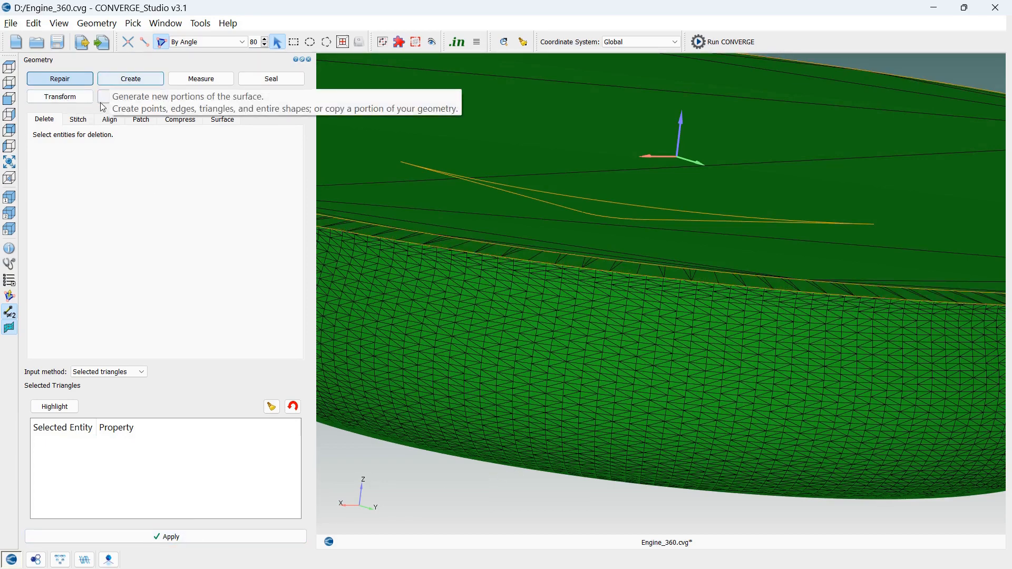
Loft new triangles between the head's outer rim and the piston's outer rim, picking both By Arc with loft direction 0, 0, 1
click(124, 85)
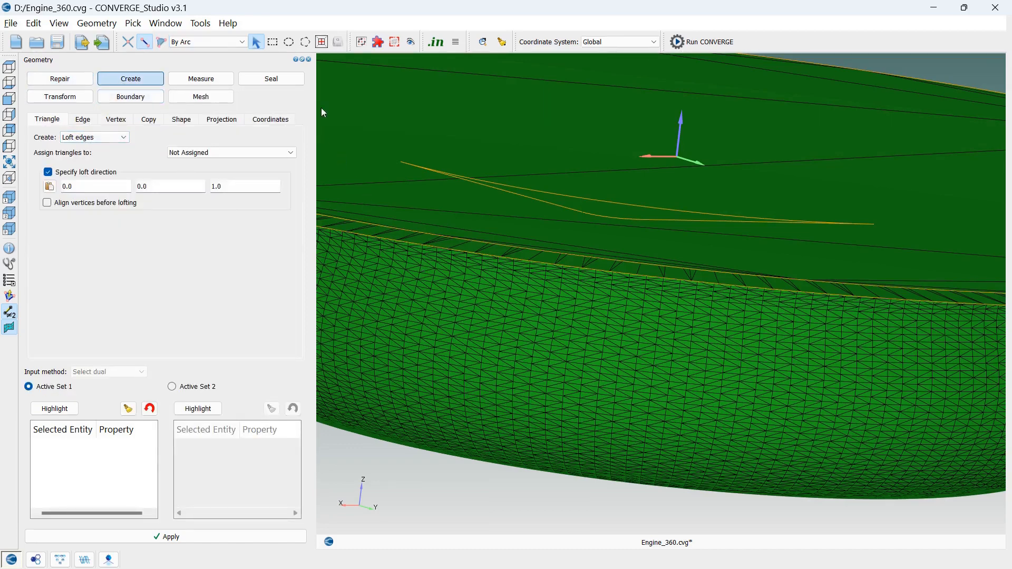
click(237, 42)
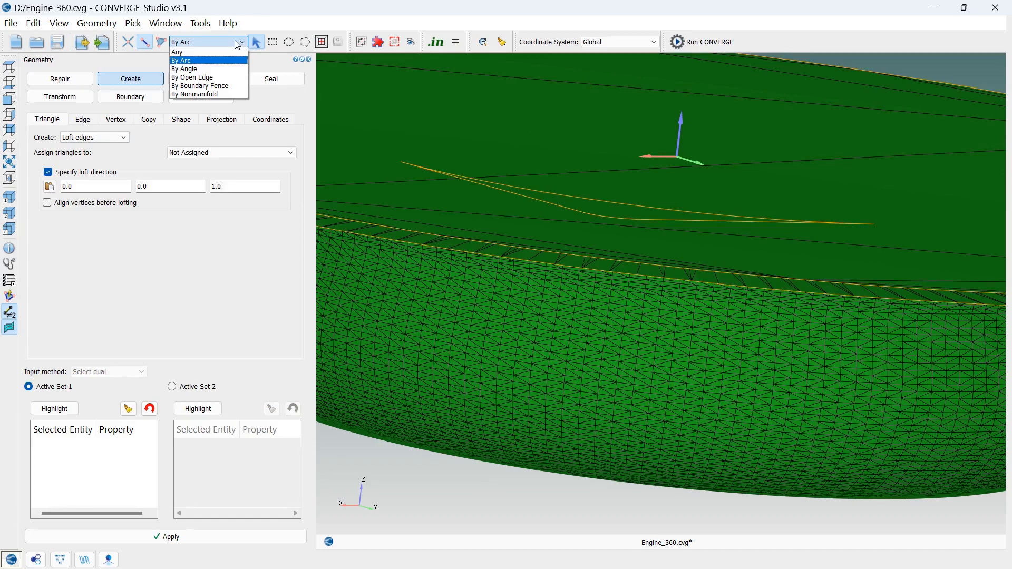
click(238, 43)
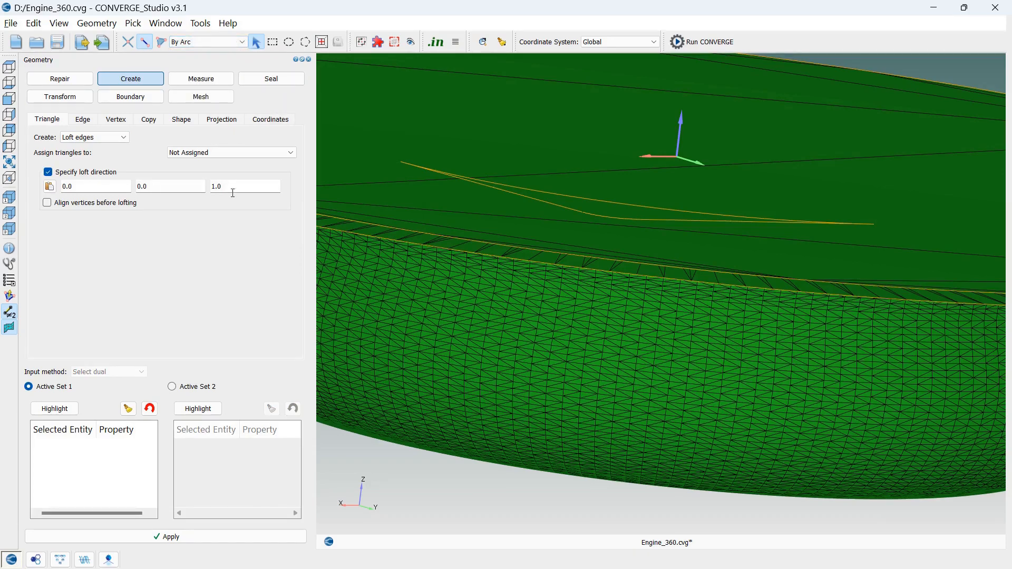
click(510, 244)
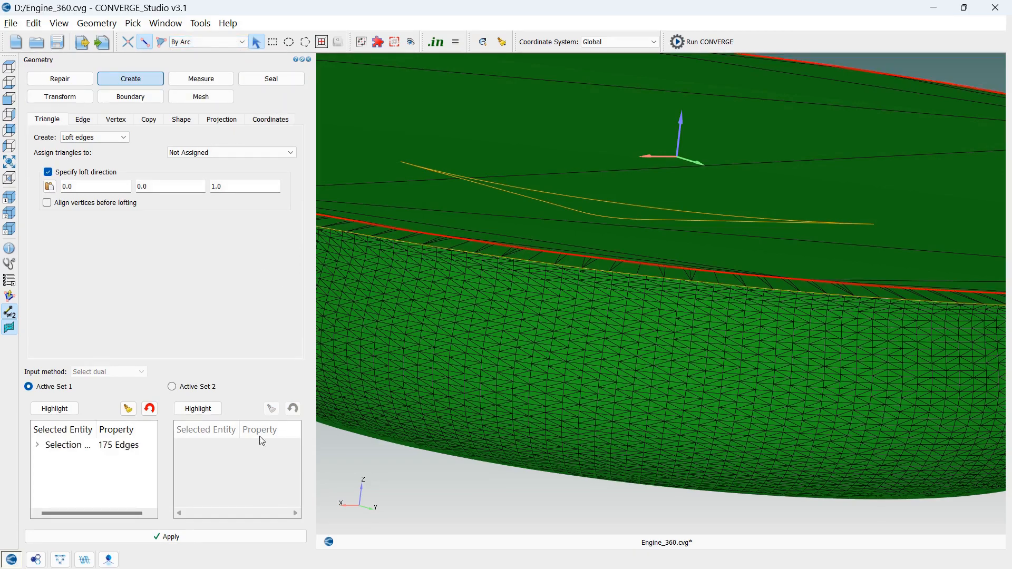
click(181, 387)
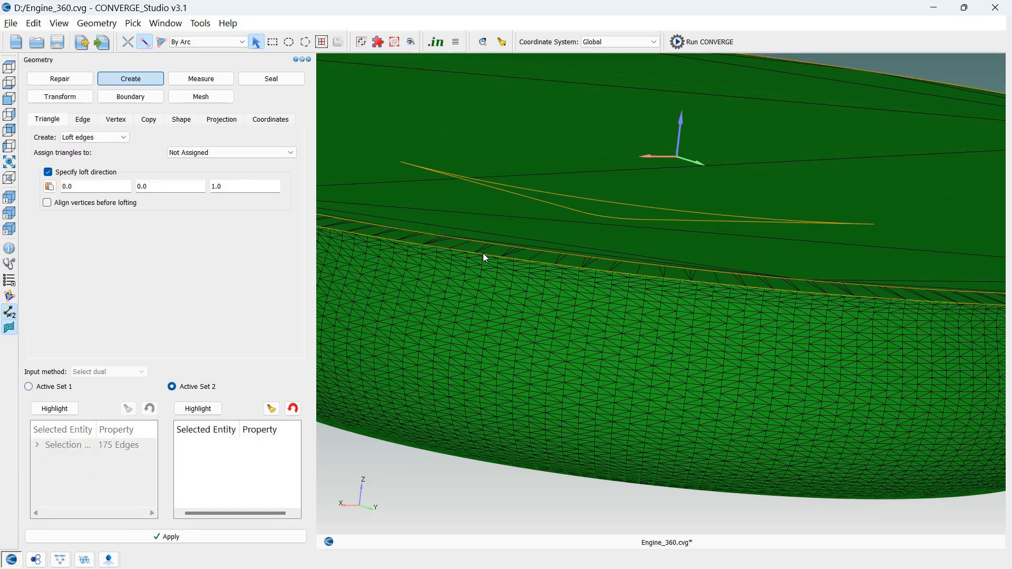
click(483, 253)
click(217, 535)
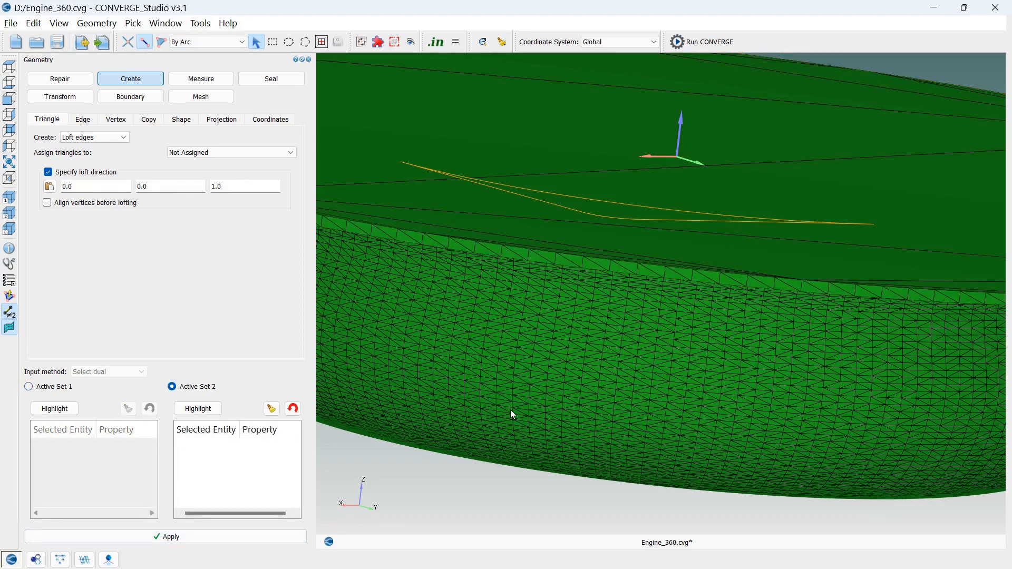
scroll(511, 409, down, 6)
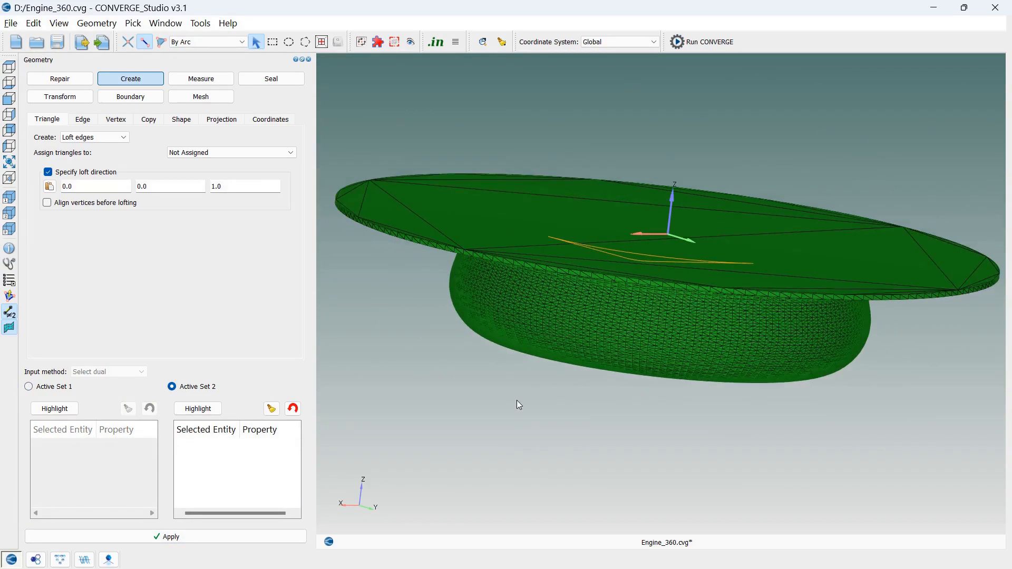
drag(518, 405, 570, 431)
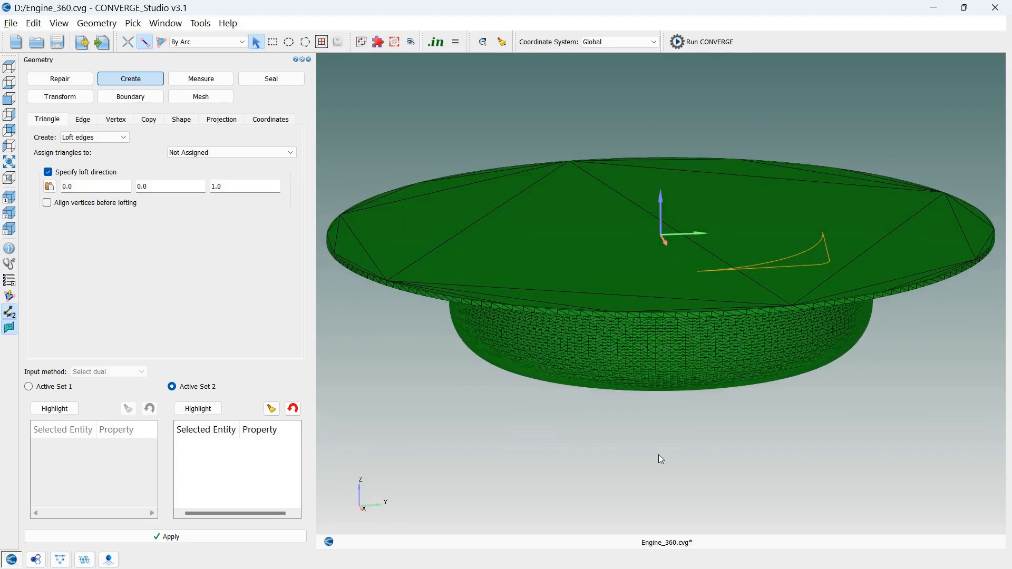
Run the surface diagnosis for intersections, open edges, nonmanifold edges, normal orientation and overlapping triangles
key(ctrl+d)
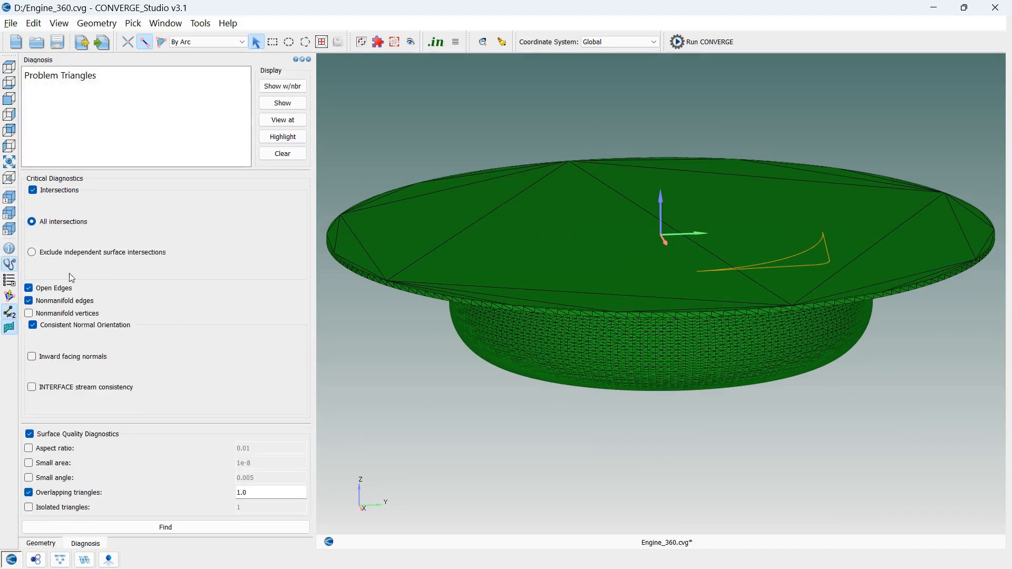
click(11, 265)
click(10, 264)
click(59, 23)
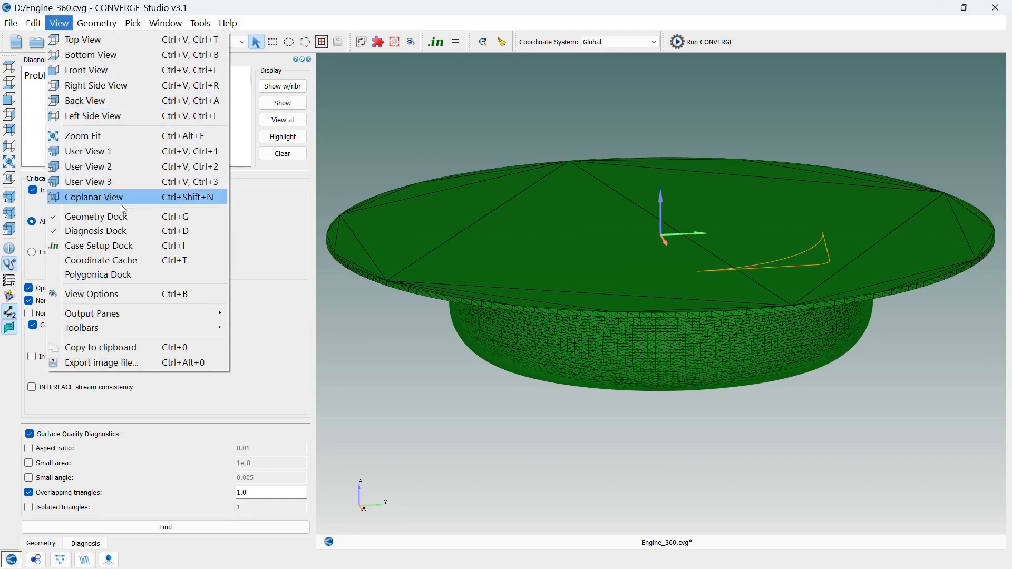
click(298, 301)
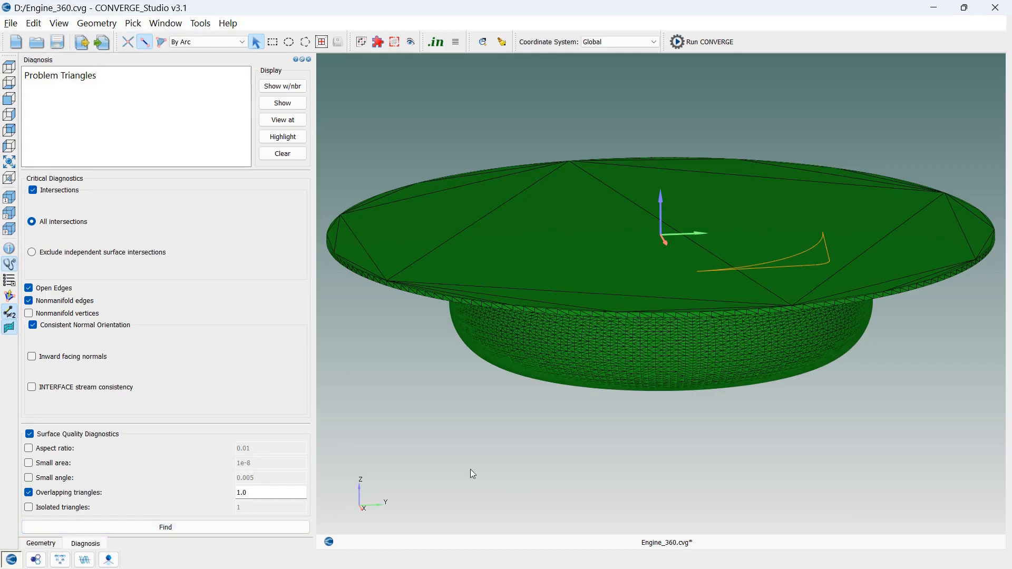
mouse_move(506, 463)
mouse_down()
mouse_move(517, 402)
mouse_move(515, 469)
mouse_up()
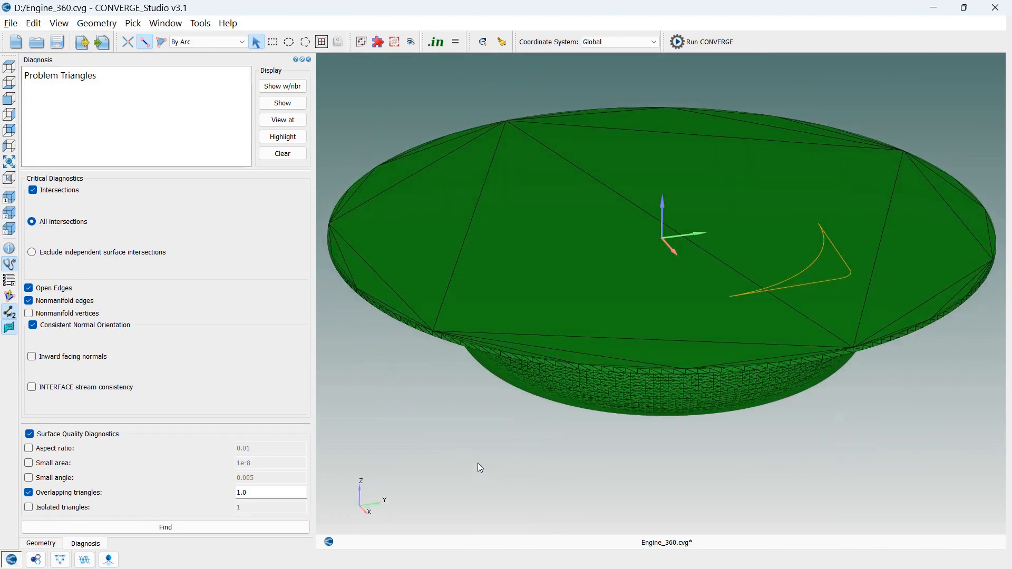
click(221, 529)
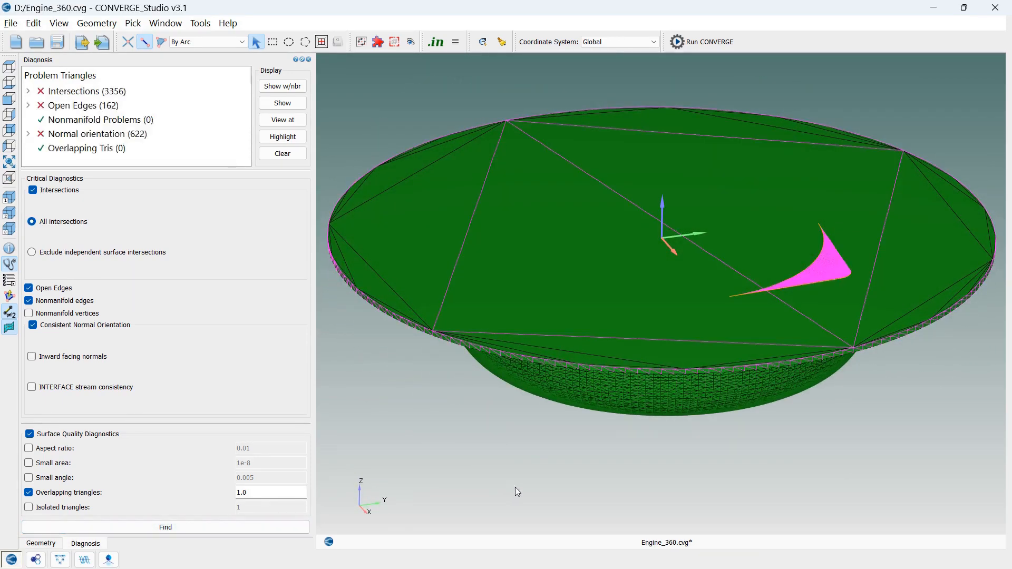
mouse_move(515, 487)
mouse_down()
mouse_move(540, 470)
mouse_move(508, 485)
mouse_up()
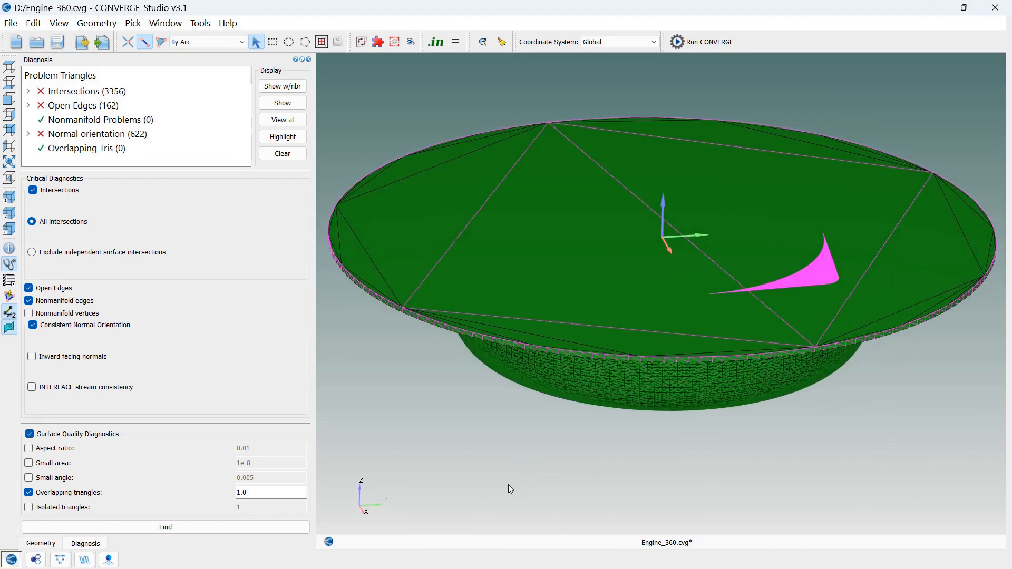
Show only the triangles flagged under Intersections, inspect them, and return to the geometry tools
click(150, 93)
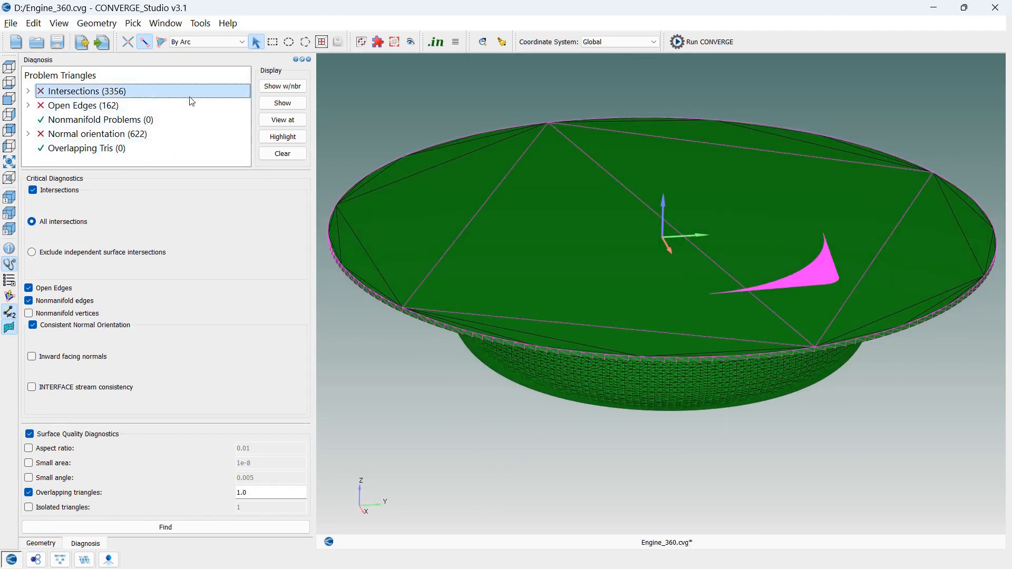
click(283, 104)
drag(727, 402, 707, 459)
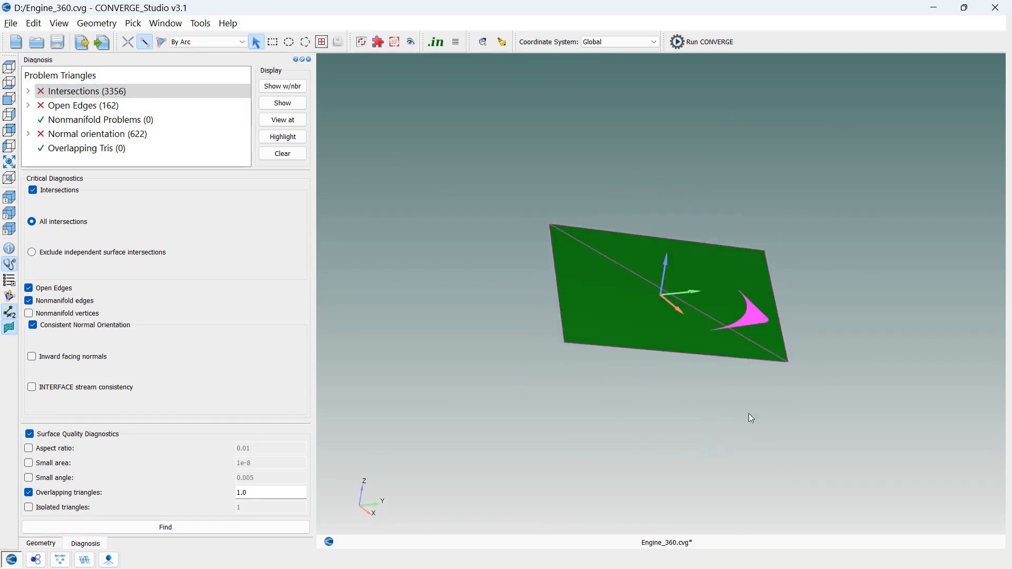
drag(751, 418, 710, 419)
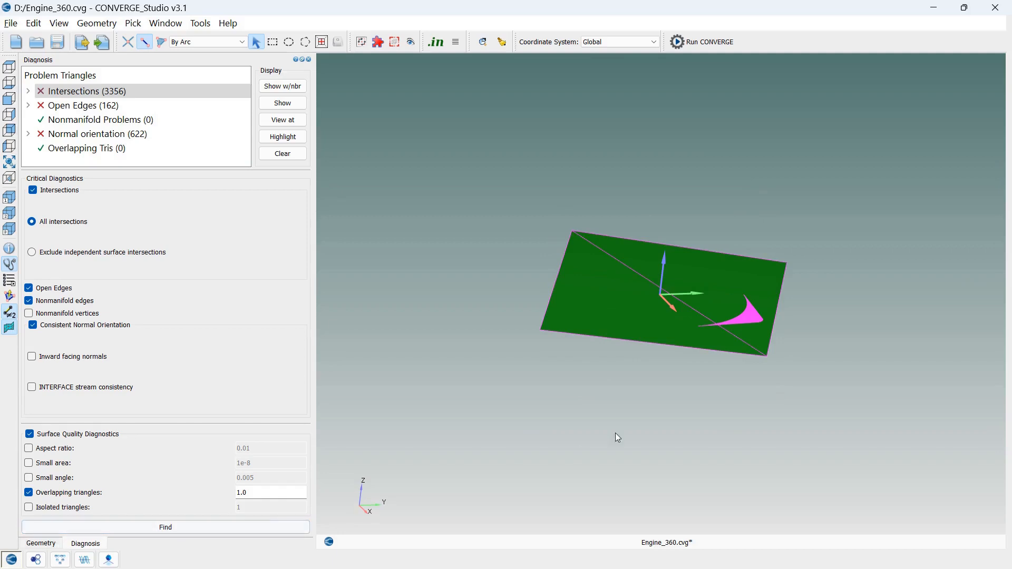
scroll(748, 365, up, 3)
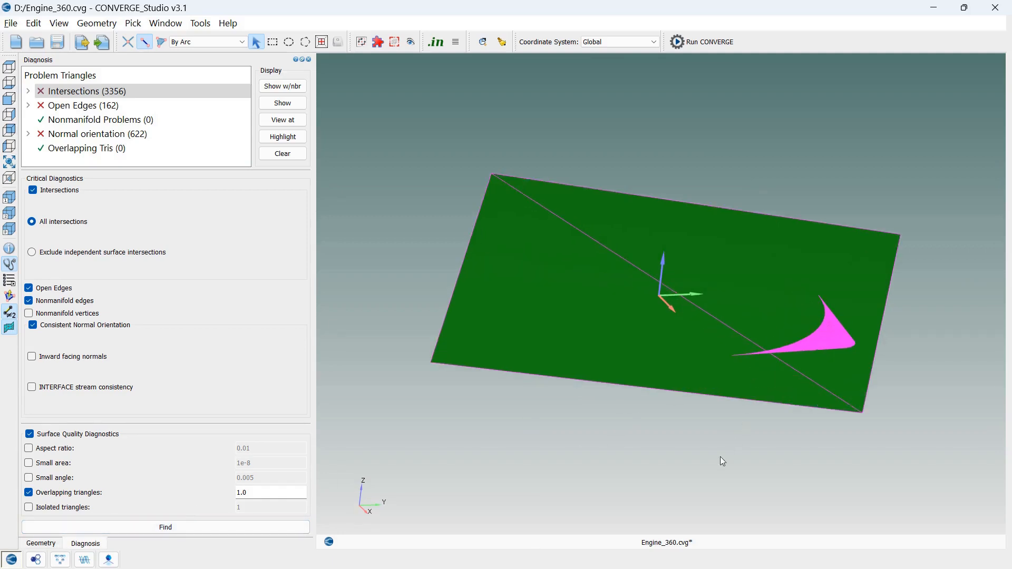
drag(720, 457, 704, 457)
click(55, 546)
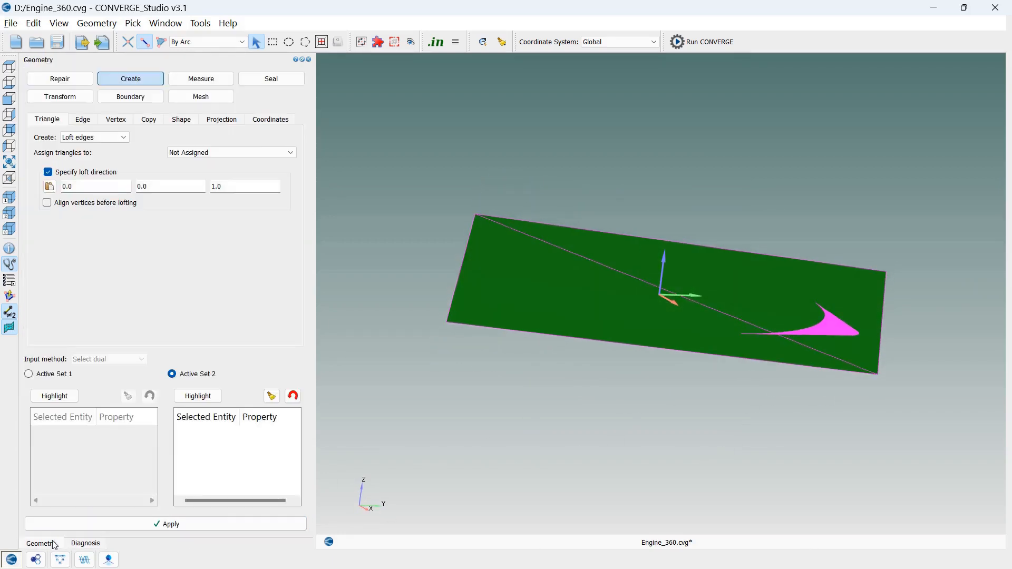
Delete the small separate crescent-shaped surface that crosses the large head triangles, using By Surface triangle picking
click(81, 80)
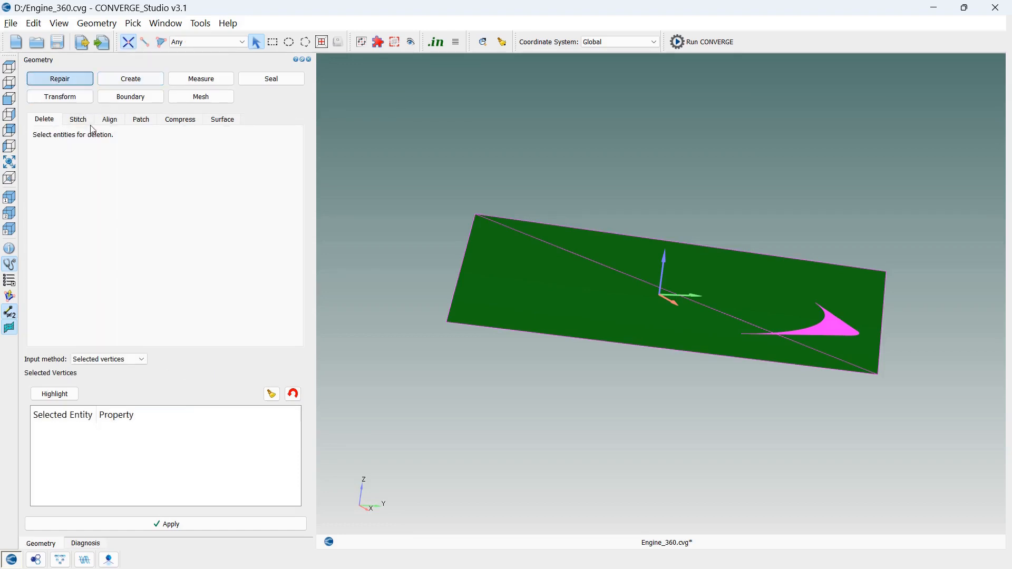
click(223, 42)
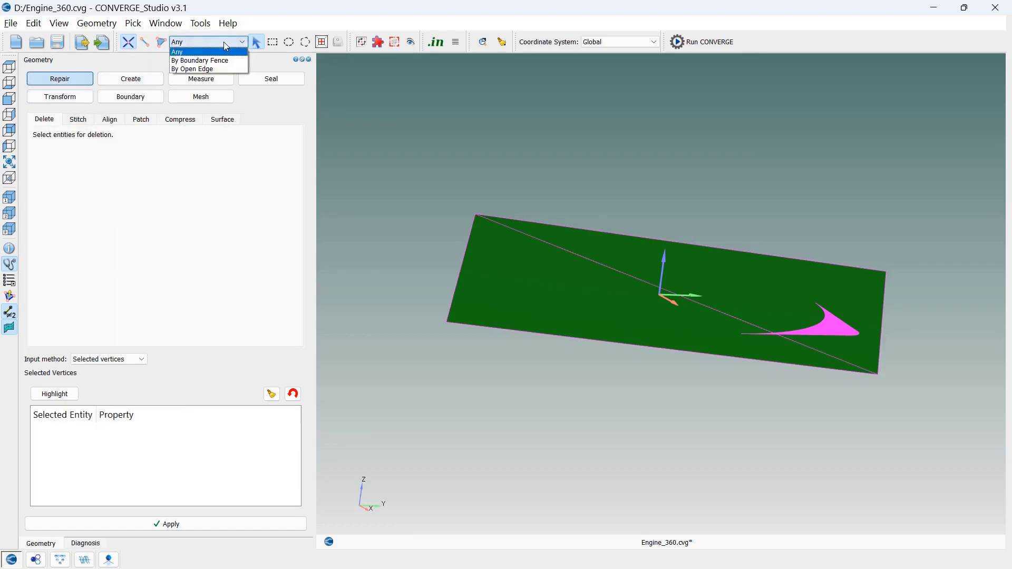
click(224, 42)
click(163, 42)
click(209, 42)
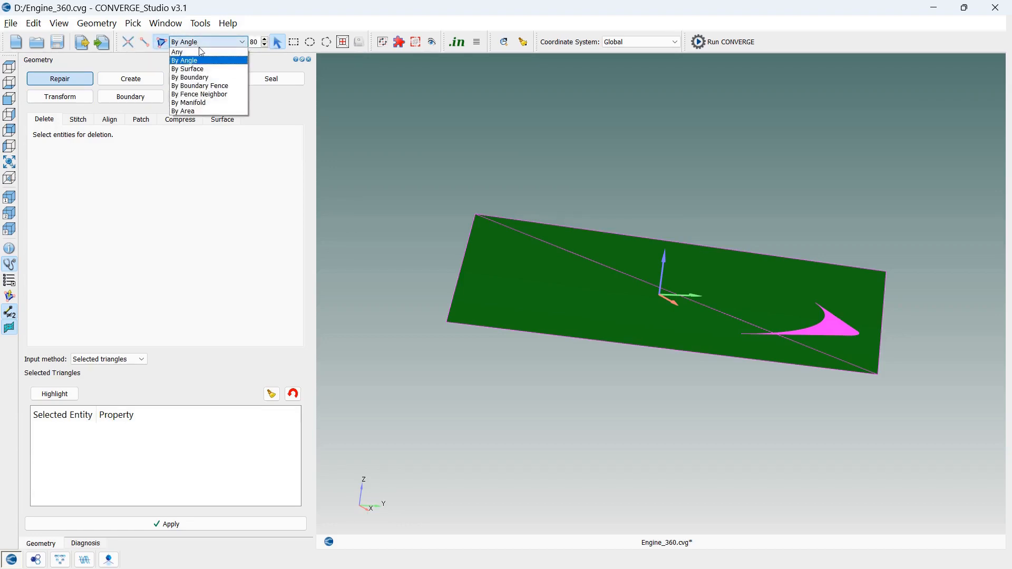
click(192, 67)
middle_drag(593, 393, 601, 434)
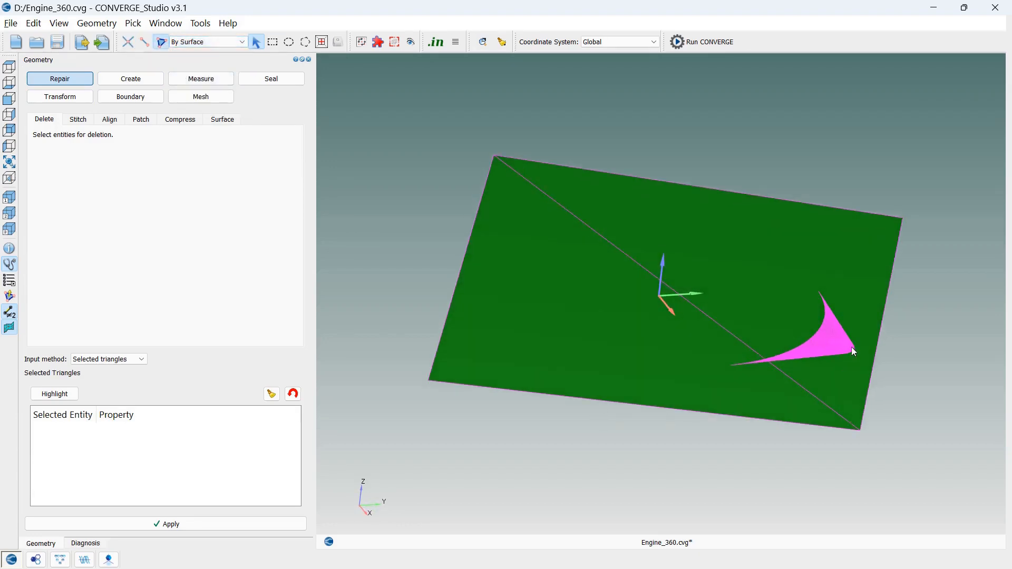
click(839, 343)
click(182, 524)
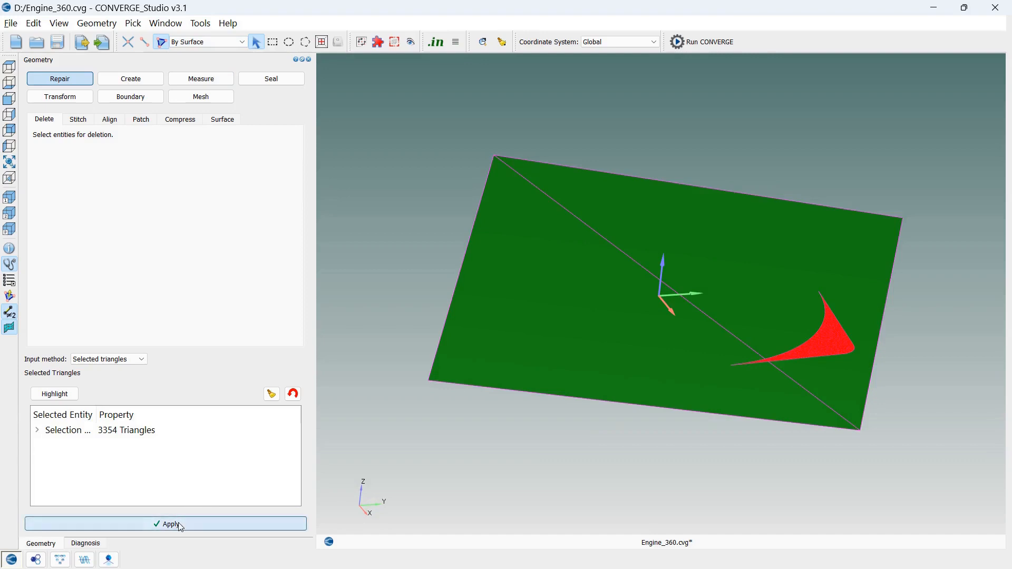
middle_drag(472, 463, 479, 452)
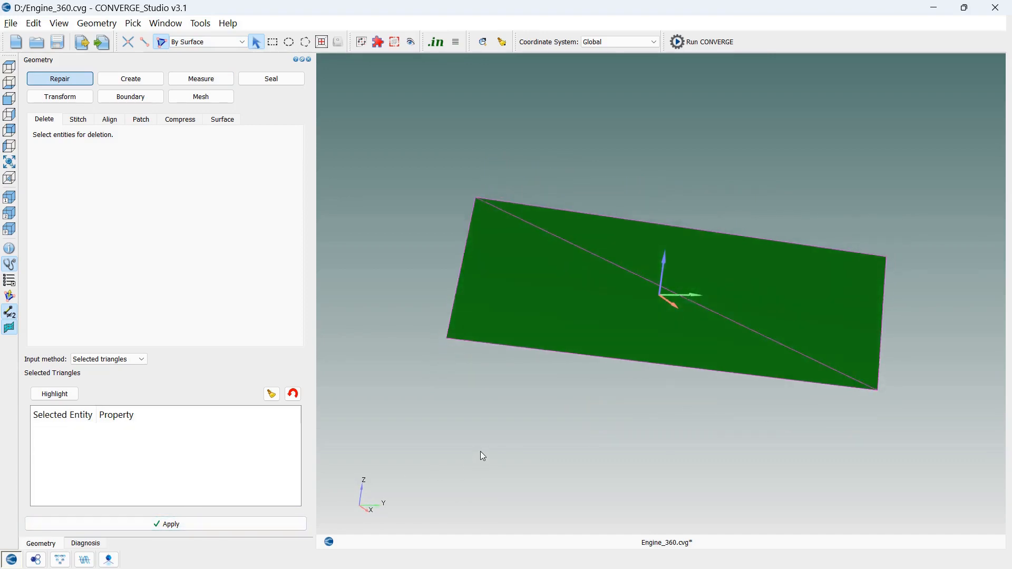
Rerun the surface diagnosis and inspect the triangles flagged under Normal orientation
click(85, 544)
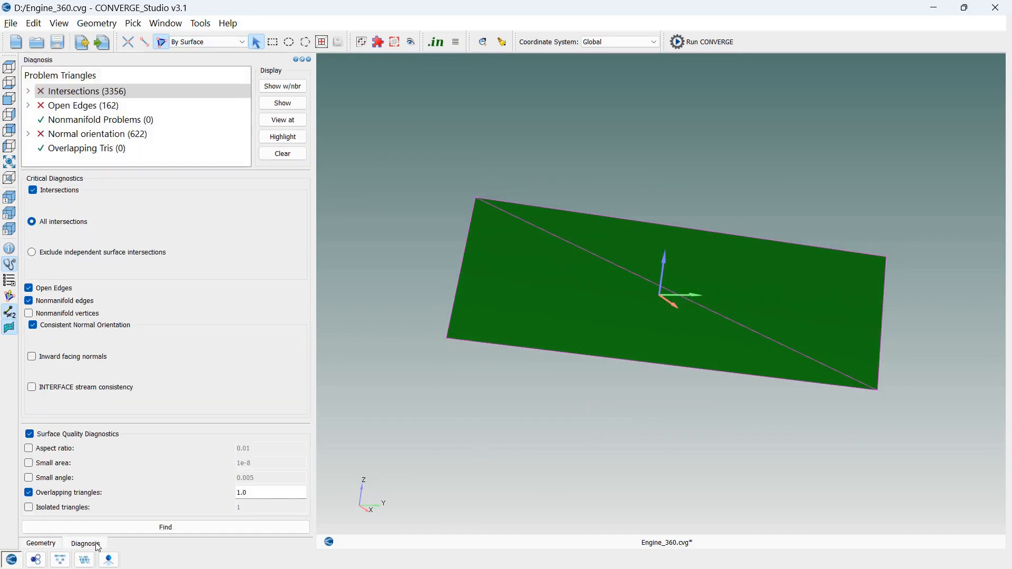
click(134, 528)
mouse_move(538, 431)
mouse_down()
mouse_move(565, 339)
mouse_move(543, 429)
mouse_move(499, 435)
mouse_move(482, 421)
mouse_move(540, 432)
mouse_up()
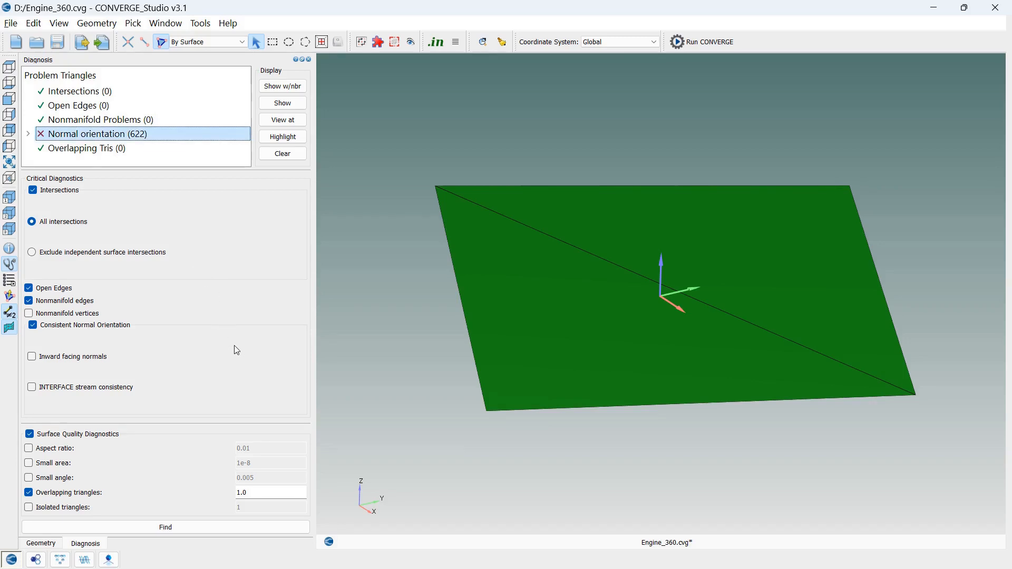
Show all boundaries of the engine geometry again and turn on the display of the triangle normals
key(v)
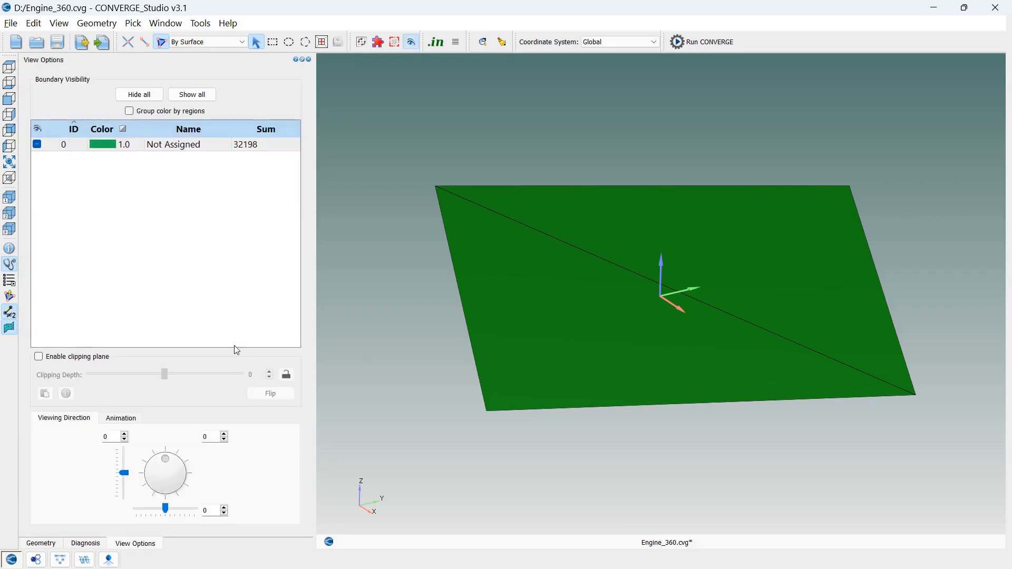
click(207, 95)
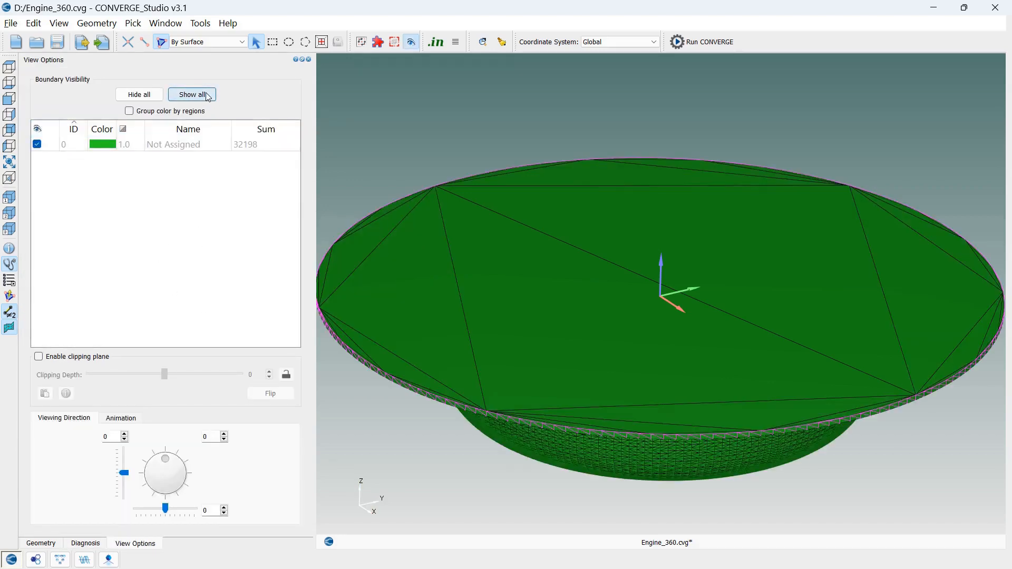
scroll(679, 397, up, 3)
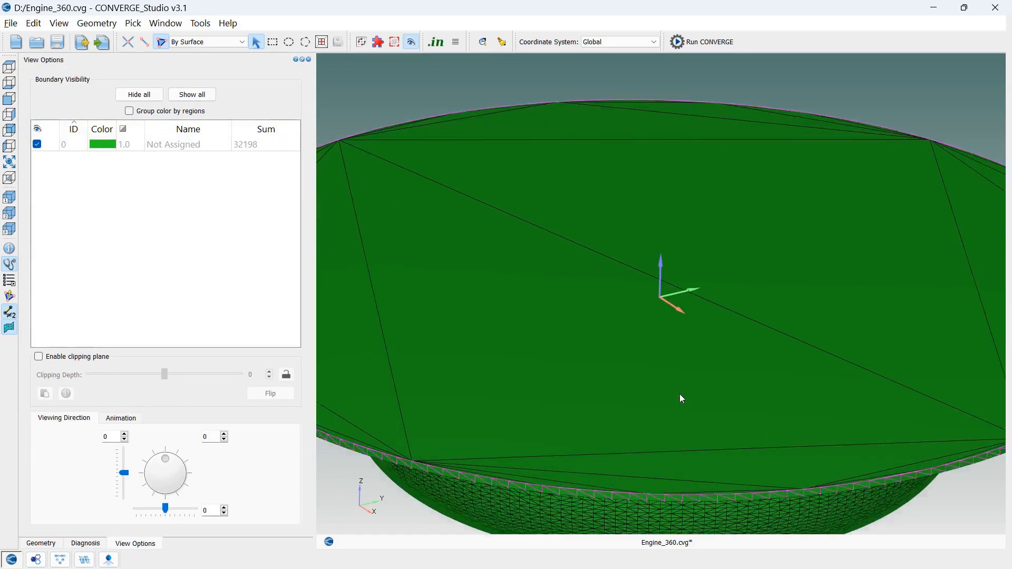
scroll(681, 399, up, 3)
click(10, 163)
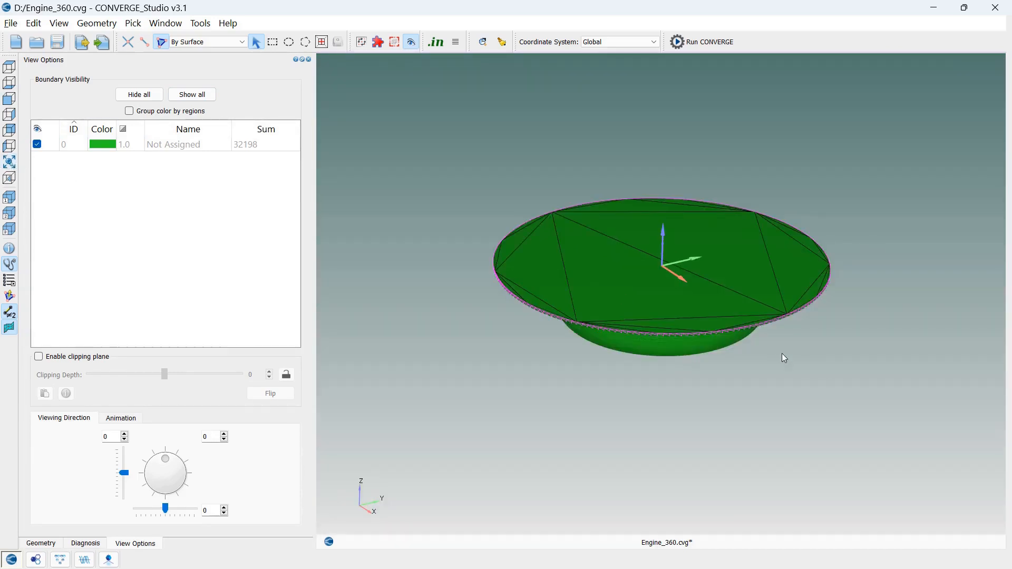
scroll(764, 338, down, 2)
scroll(764, 338, up, 3)
drag(764, 338, 746, 428)
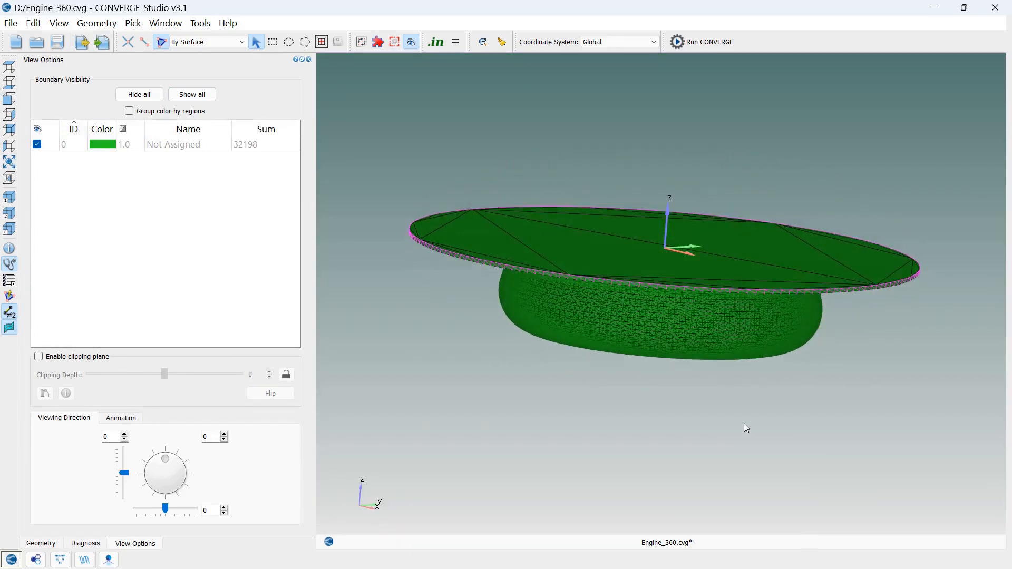
click(13, 297)
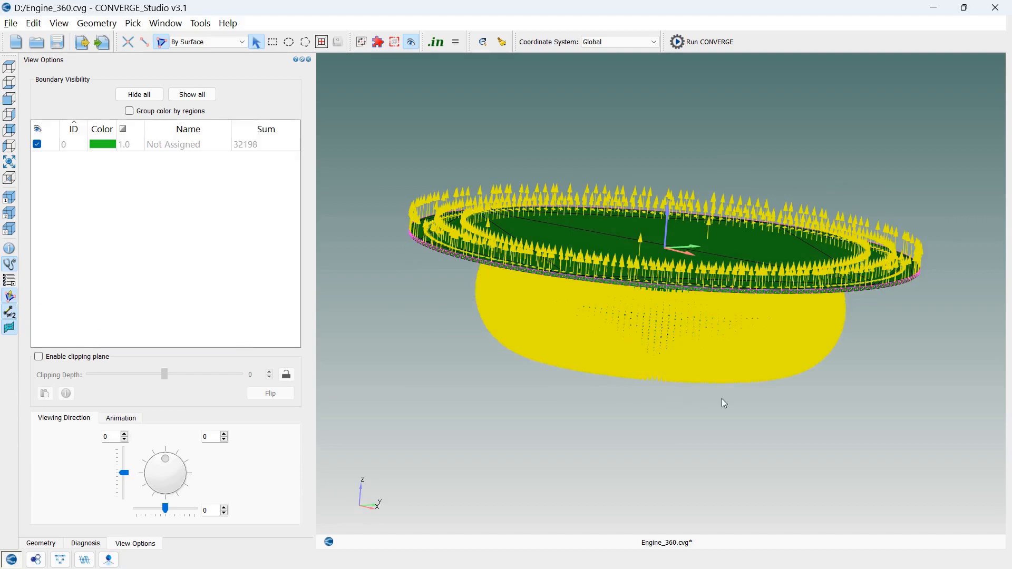
mouse_move(865, 348)
mouse_down()
mouse_move(853, 389)
mouse_move(859, 305)
mouse_move(861, 368)
mouse_move(789, 389)
mouse_move(852, 366)
mouse_move(865, 293)
mouse_move(853, 362)
mouse_up()
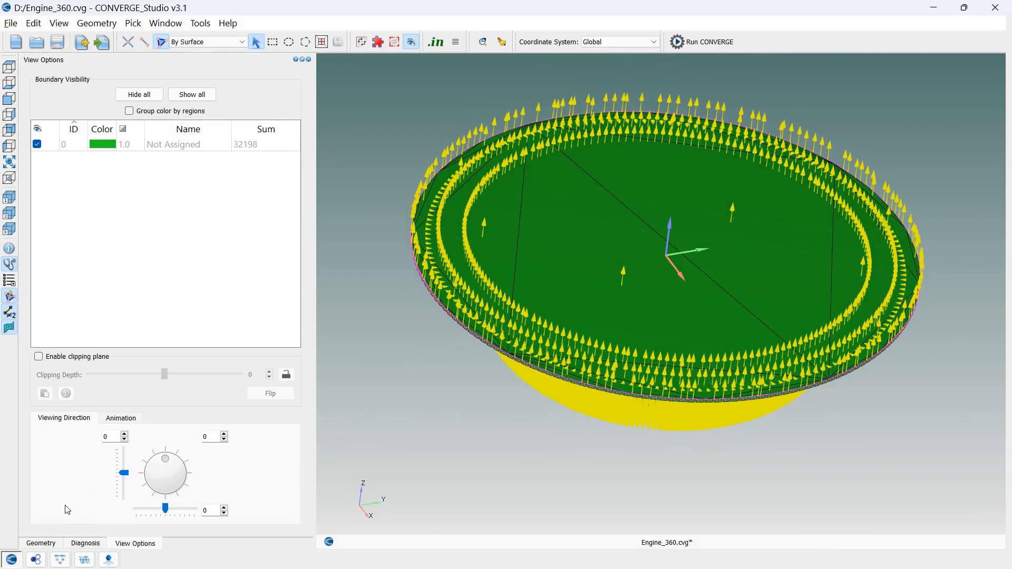
Reverse the normals of the entire engine surface, using the Reverse selection option with By Surface picking
click(41, 543)
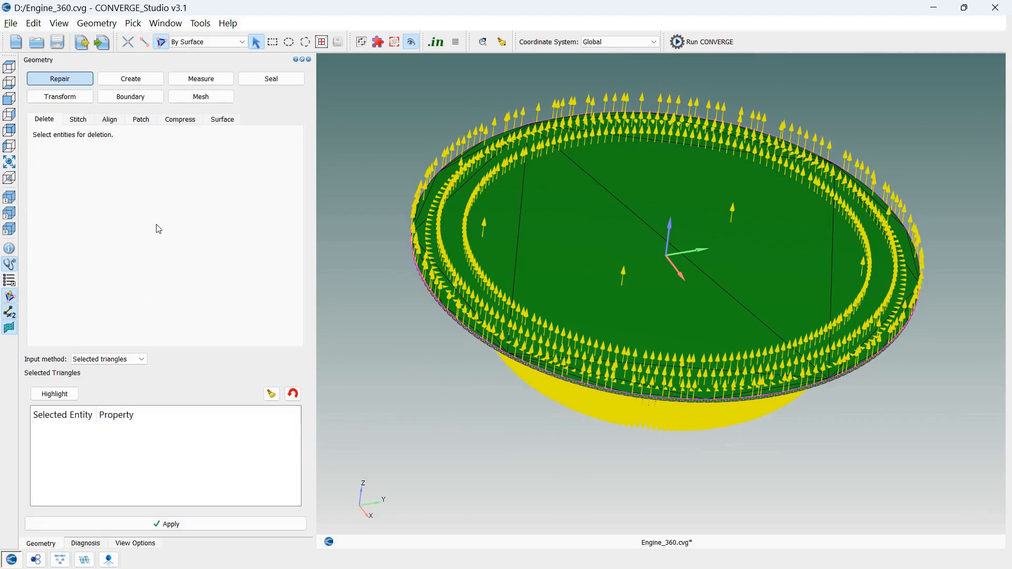
click(74, 97)
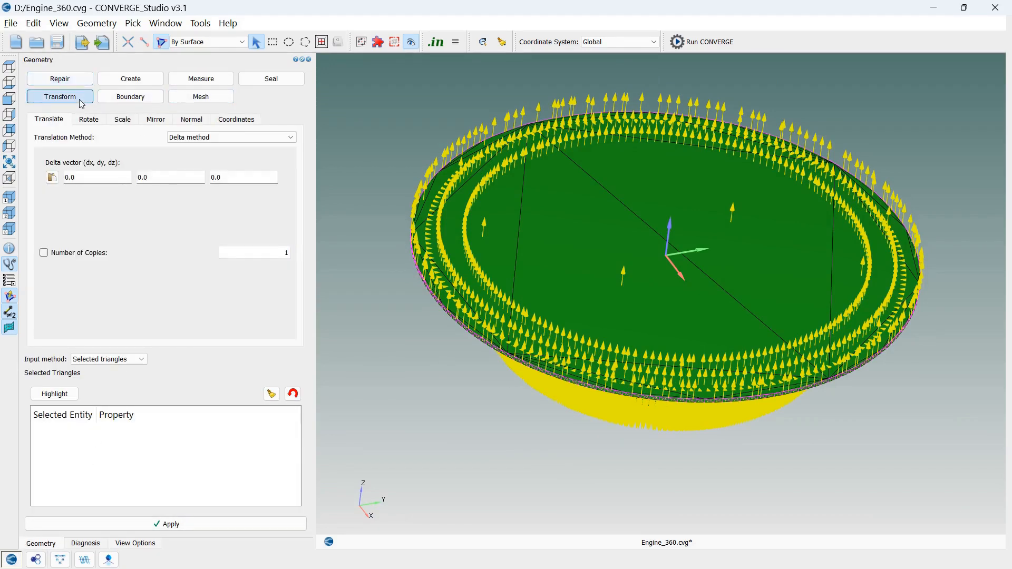
click(196, 121)
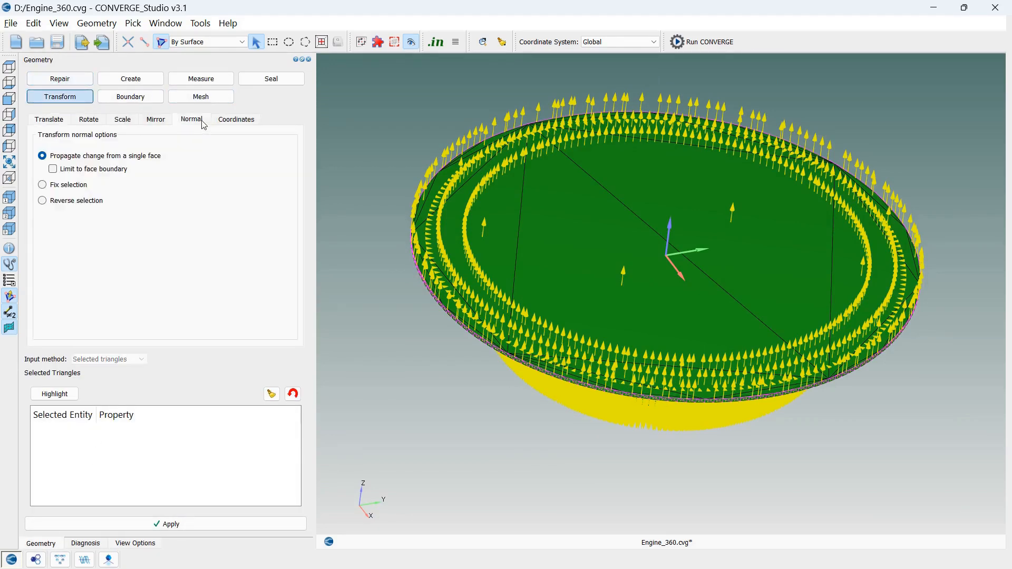
click(84, 203)
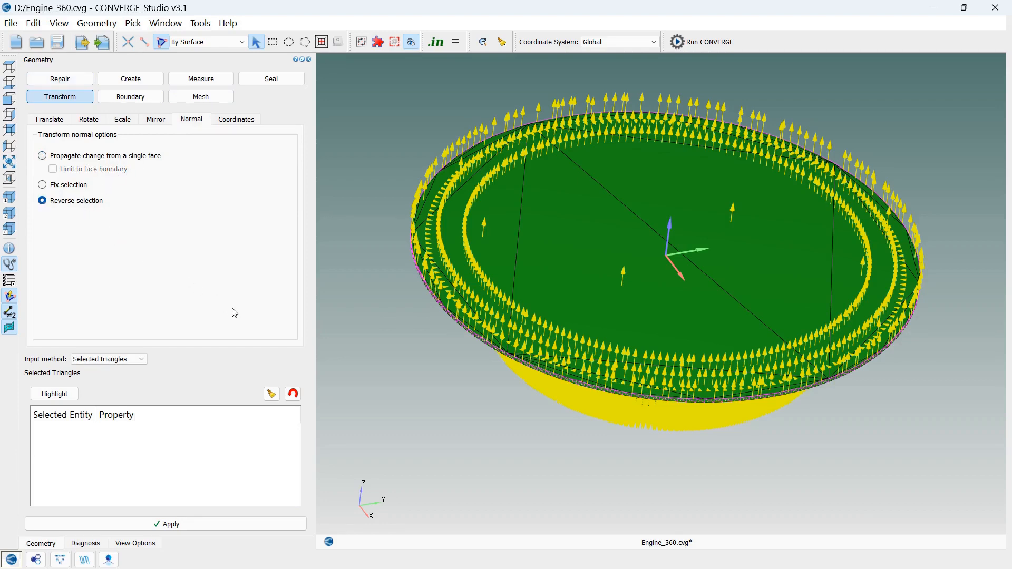
click(516, 289)
drag(492, 385, 510, 343)
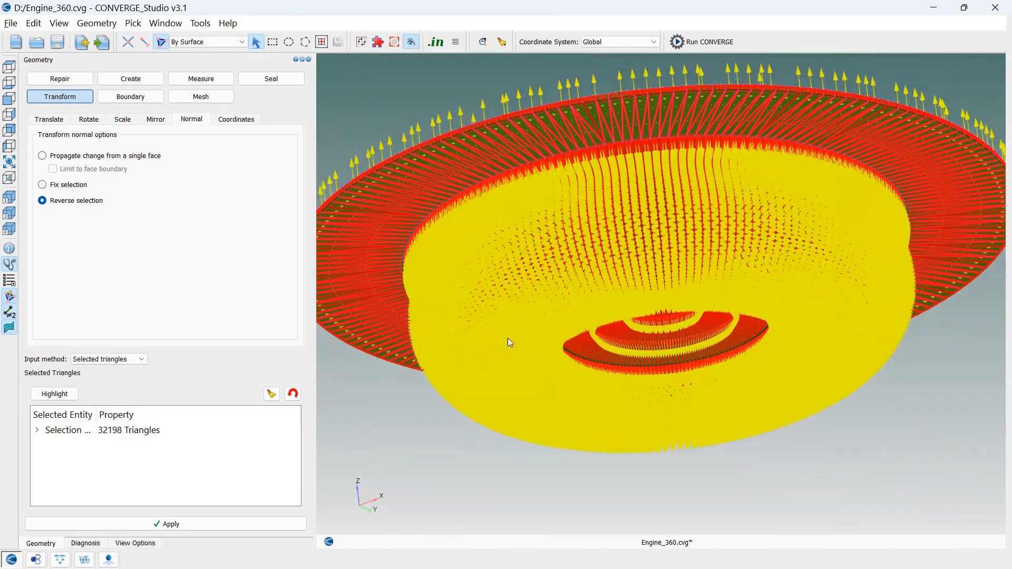
click(168, 524)
drag(445, 429, 509, 458)
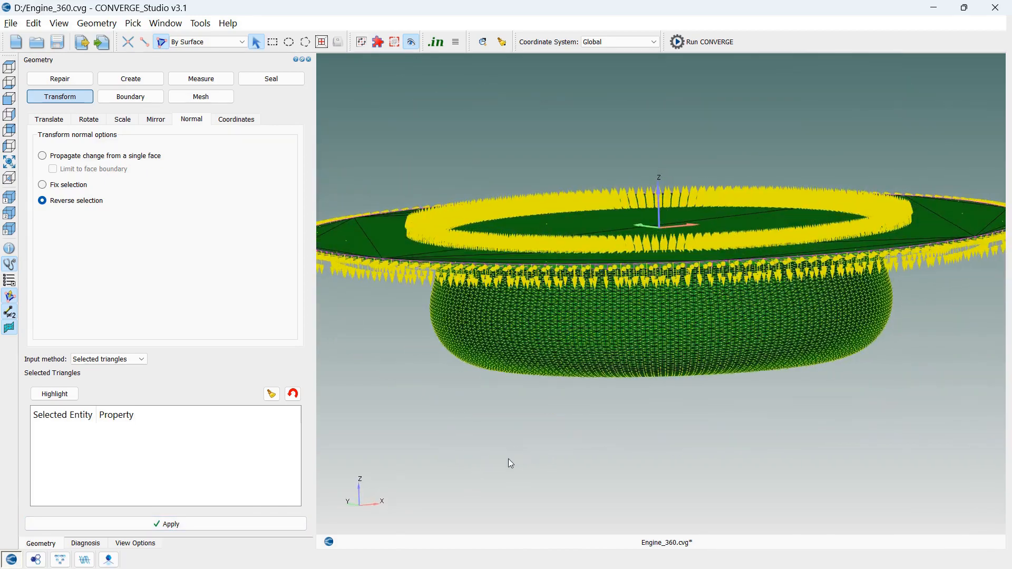
Reverse the normals of the thin cylindrical side band, picked By Angle at 80 degrees, and save the file
click(216, 43)
click(185, 60)
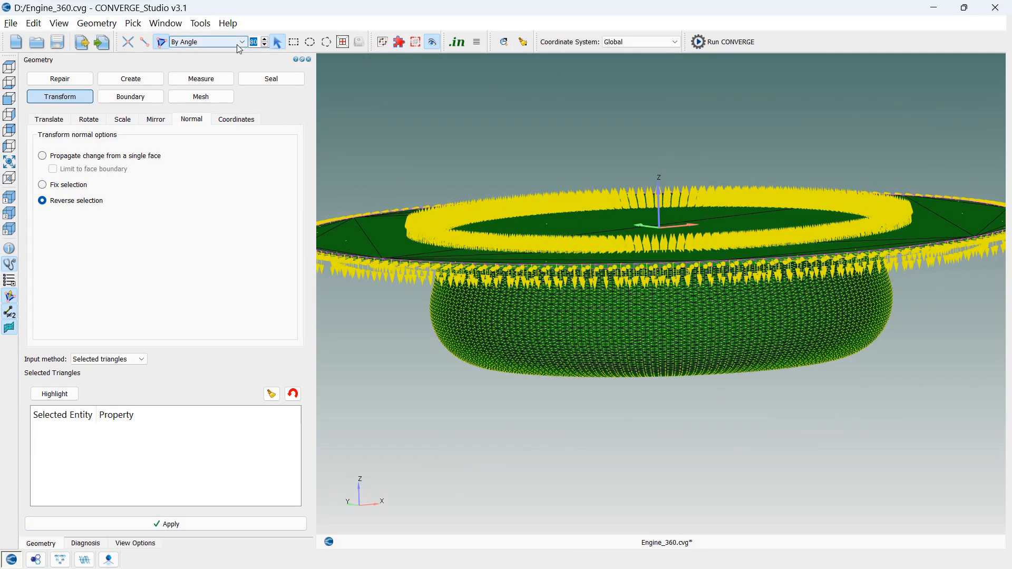
click(429, 270)
click(121, 524)
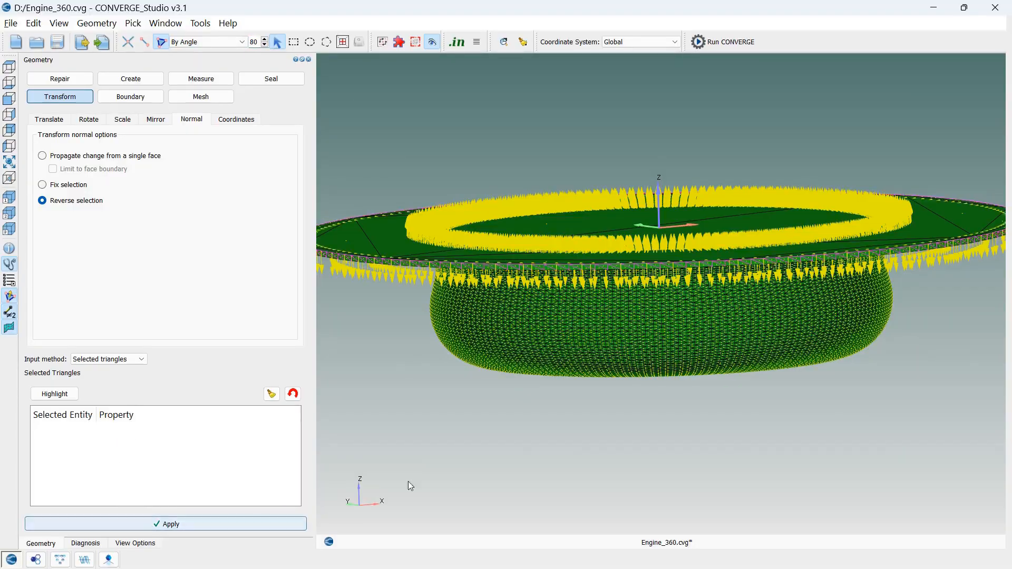
drag(410, 482, 528, 428)
key(ctrl+s)
Reverse the normals of the piston's flat outer ring around the bowl, picked By Angle at 80 degrees
click(361, 214)
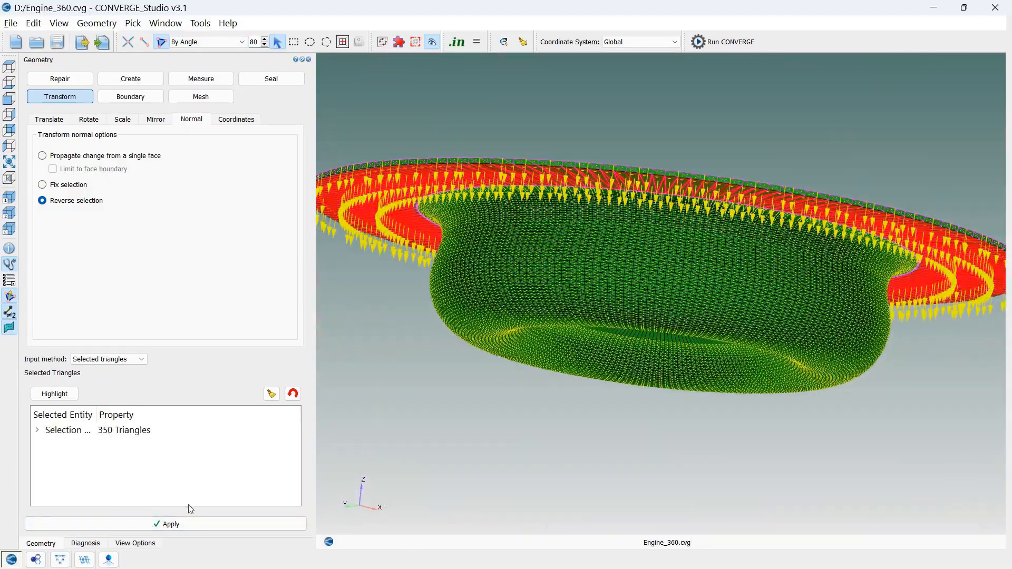
click(189, 522)
drag(417, 447, 466, 435)
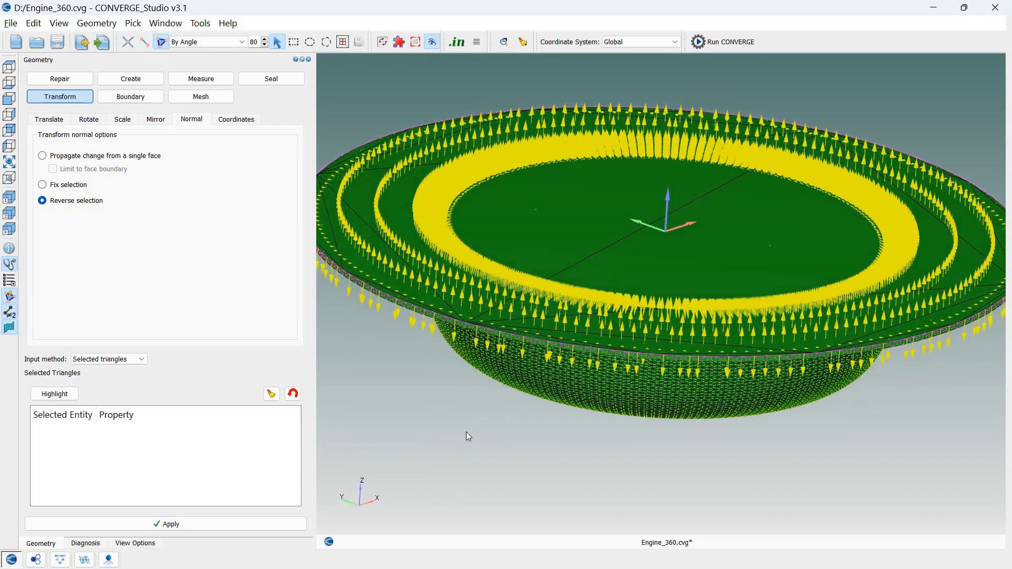
Rerun the surface diagnosis to check the corrected normals and inspect the whole geometry
click(141, 543)
click(85, 543)
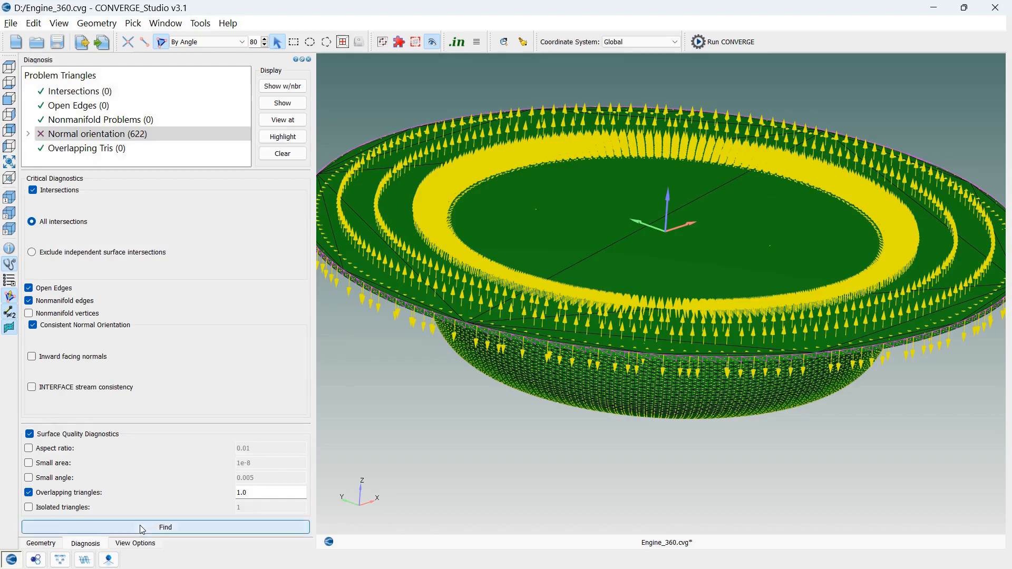
click(221, 527)
scroll(553, 417, up, 3)
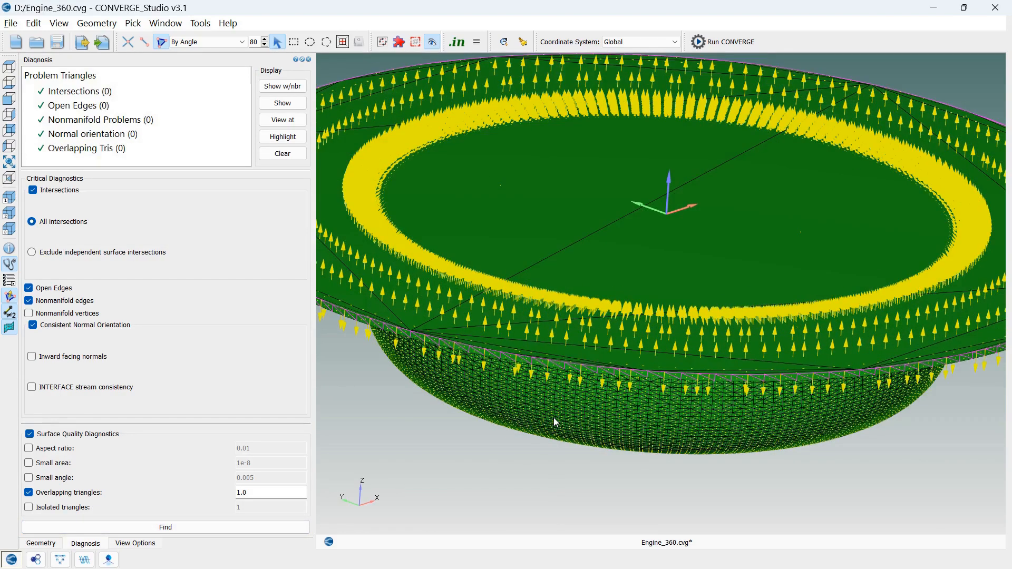
scroll(554, 418, up, 3)
click(9, 162)
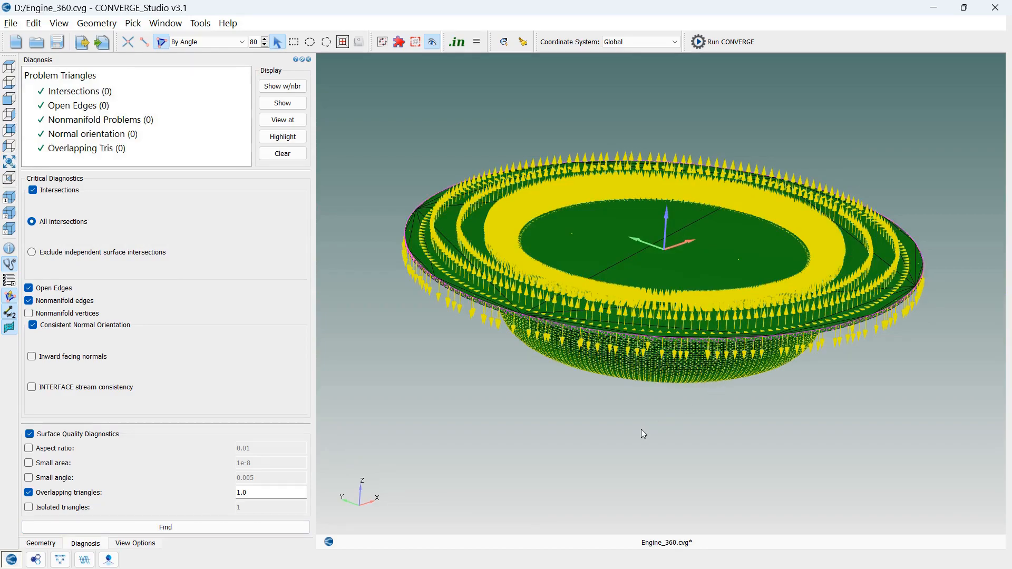
mouse_move(571, 432)
mouse_down()
mouse_move(578, 336)
mouse_move(576, 439)
mouse_up()
Turn off the display of the triangle normals and fit the whole geometry for inspection
click(8, 300)
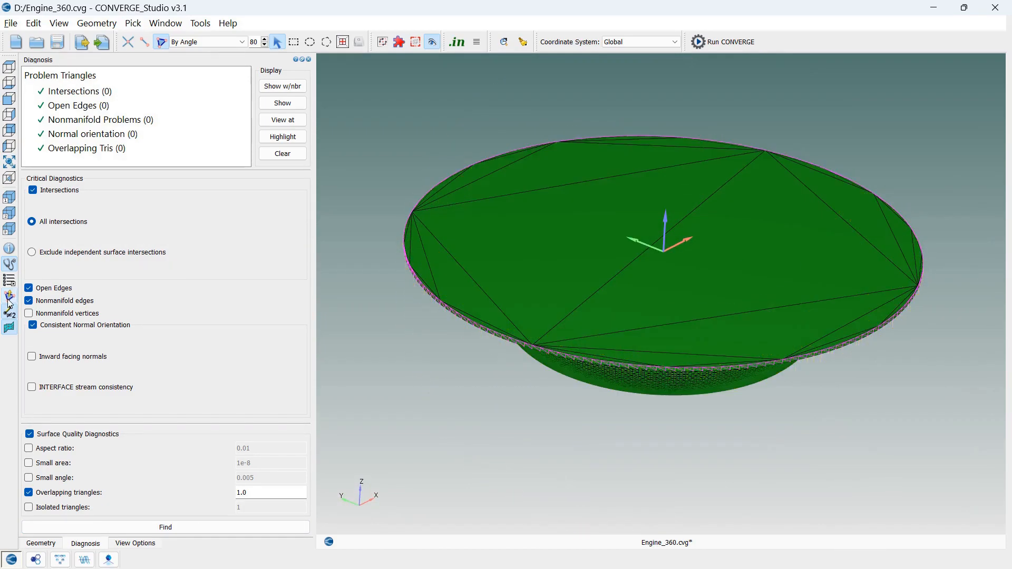
scroll(685, 388, up, 5)
click(7, 166)
scroll(696, 327, up, 2)
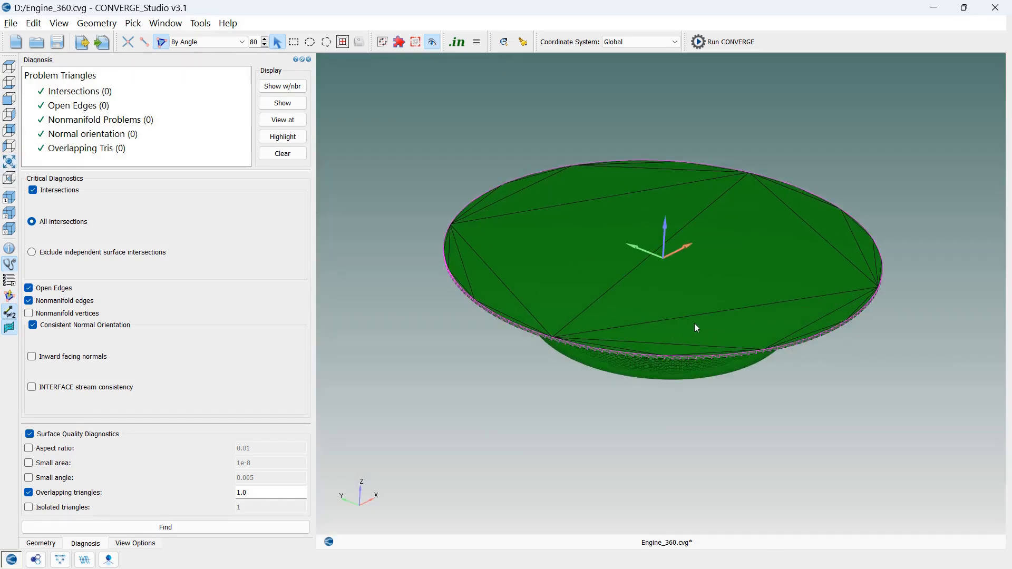
drag(696, 326, 707, 449)
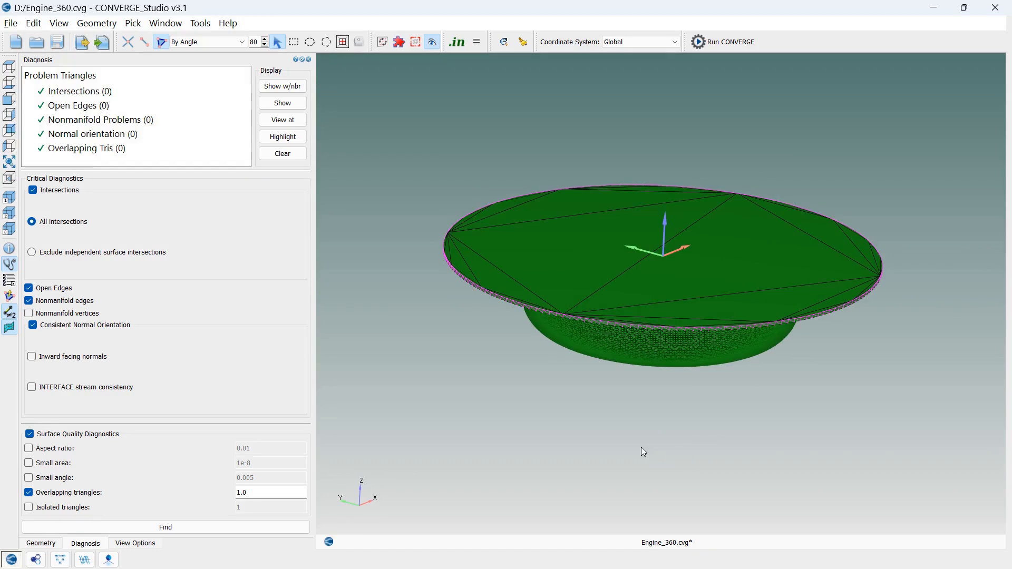
drag(642, 451, 604, 452)
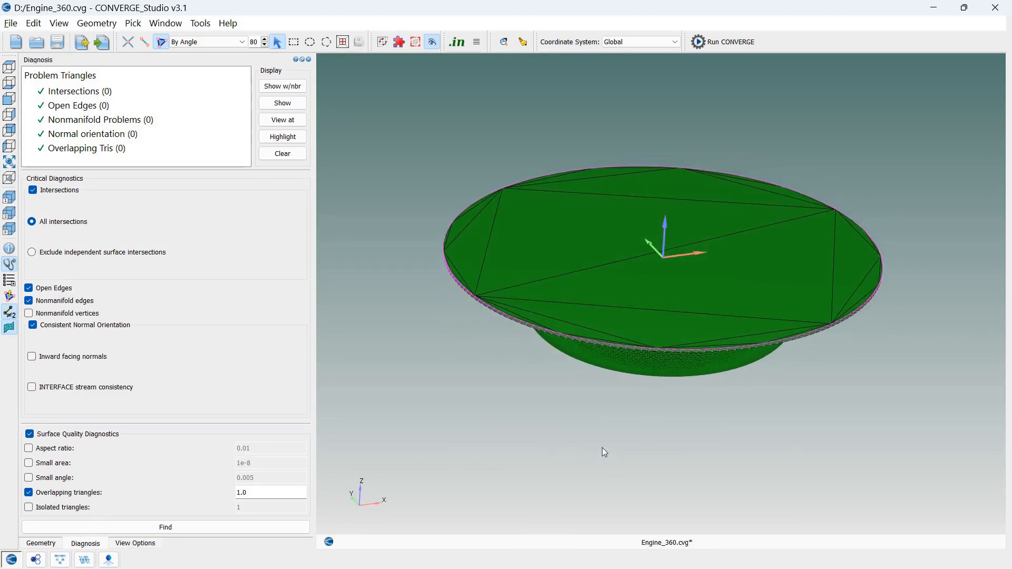
Display the Message Log output pane and review its latest entries
click(59, 24)
mouse_move(129, 314)
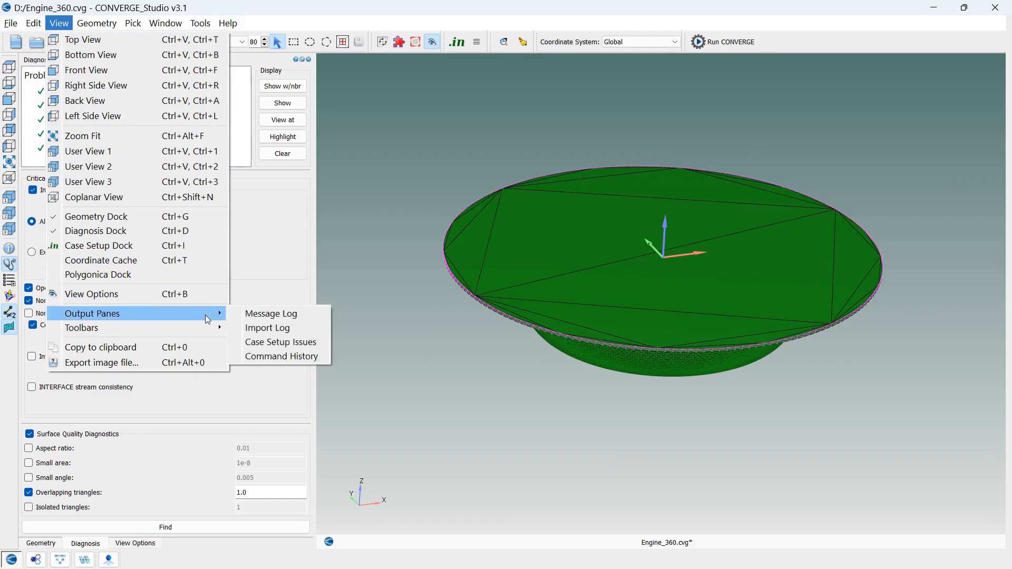
click(248, 313)
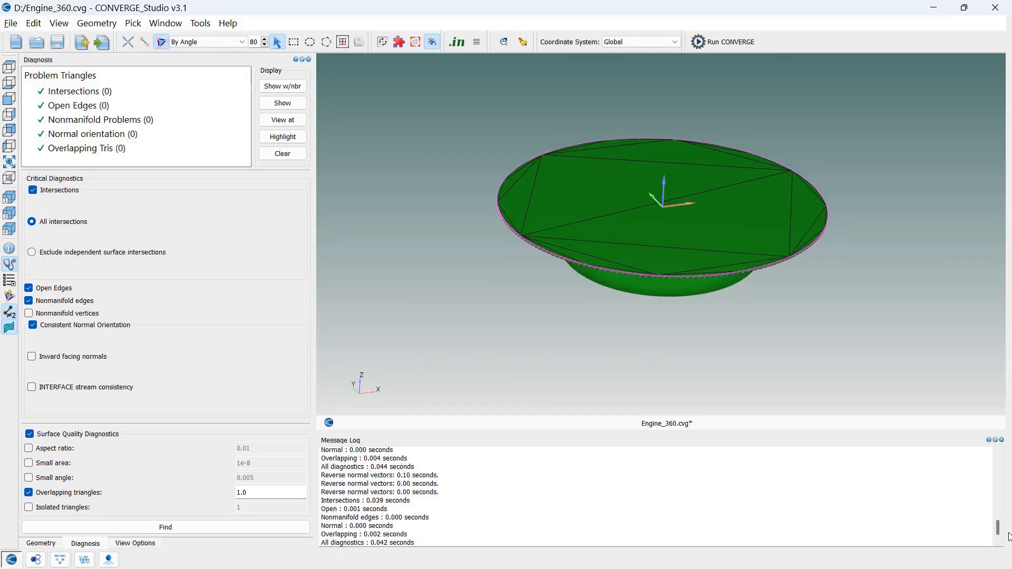
drag(998, 528, 998, 534)
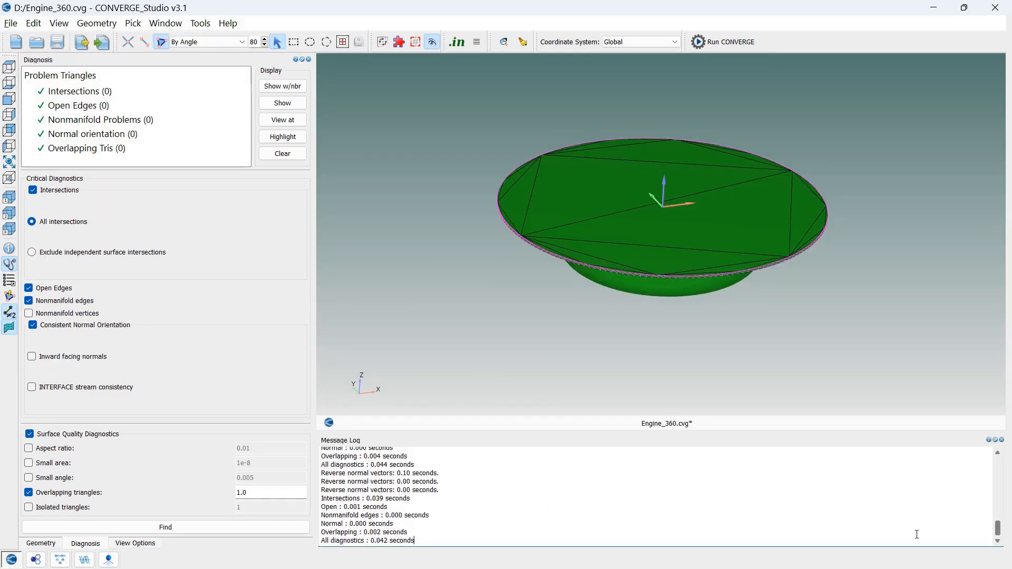
List the geometry information and check the bounding box lengths in X and Y
click(10, 251)
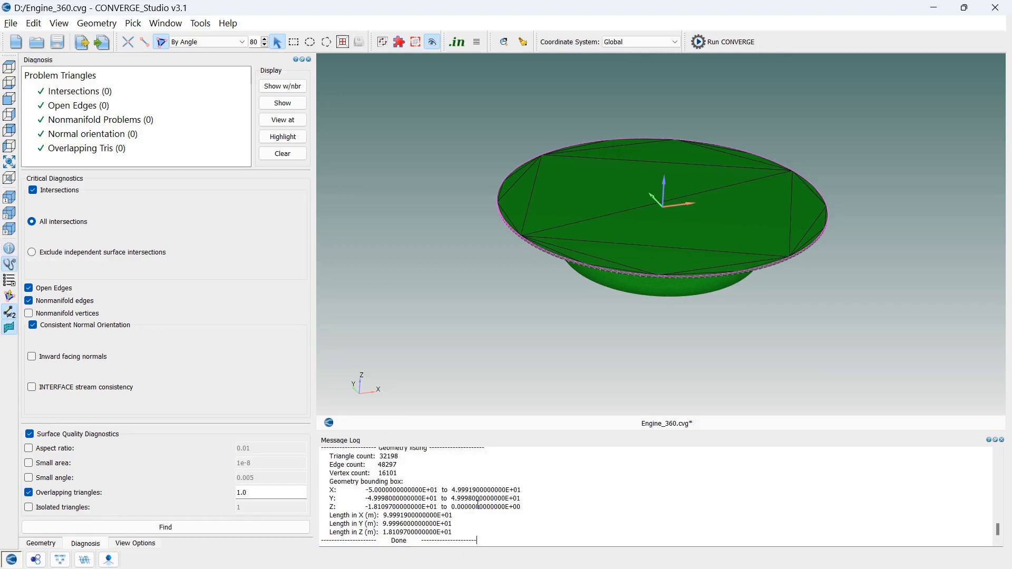
drag(457, 515, 384, 516)
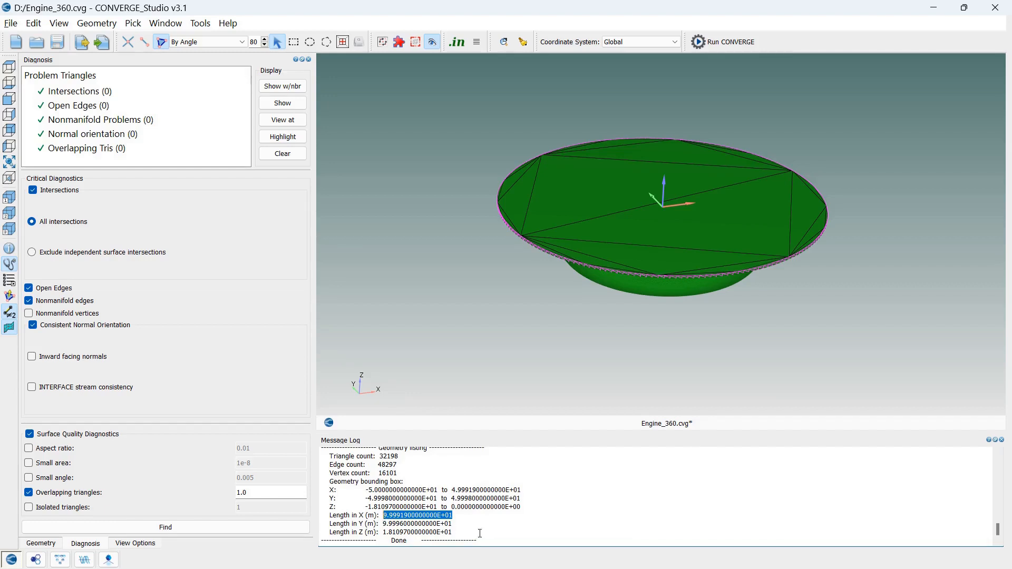
drag(455, 524, 388, 525)
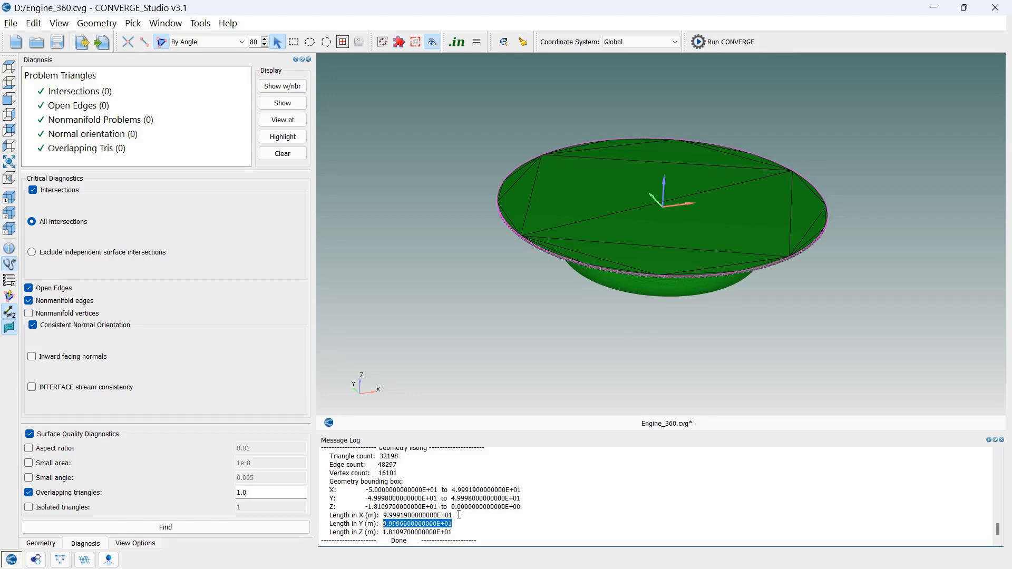
drag(460, 515, 381, 516)
drag(453, 525, 386, 524)
click(463, 525)
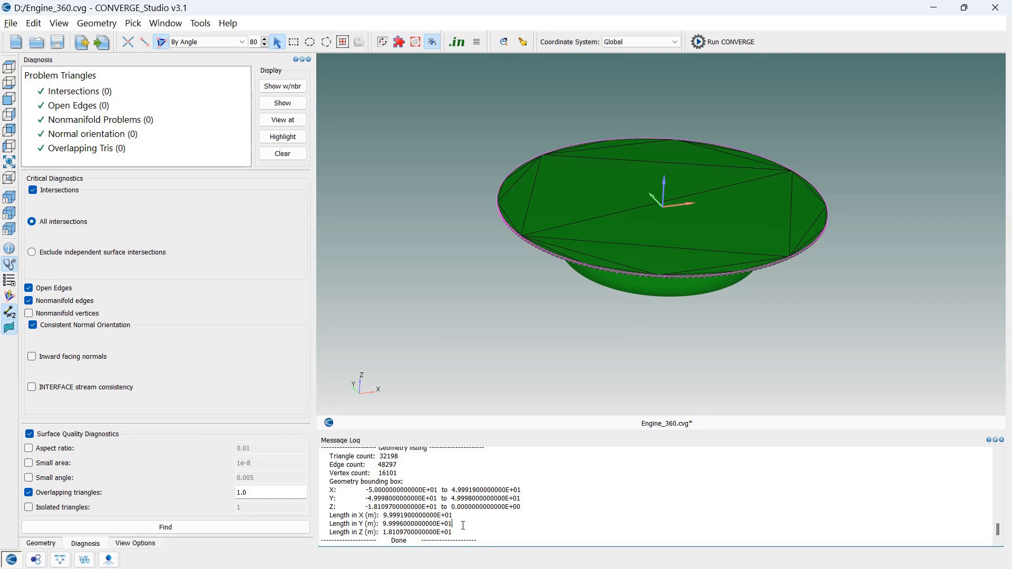
Scale the entire surface uniformly by a factor of 0.001 about the origin and fit it in the view
click(53, 545)
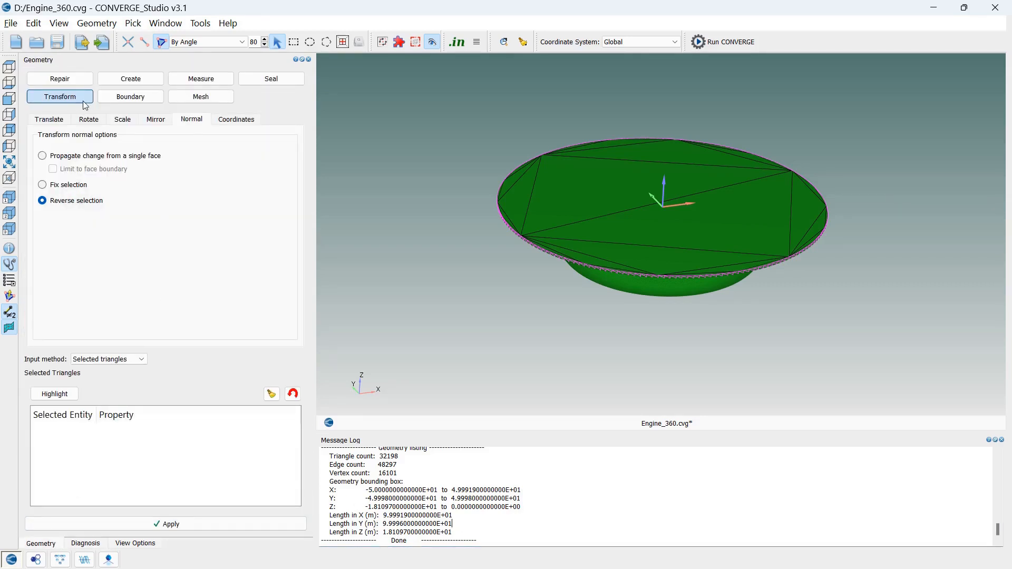
click(122, 122)
double_click(50, 169)
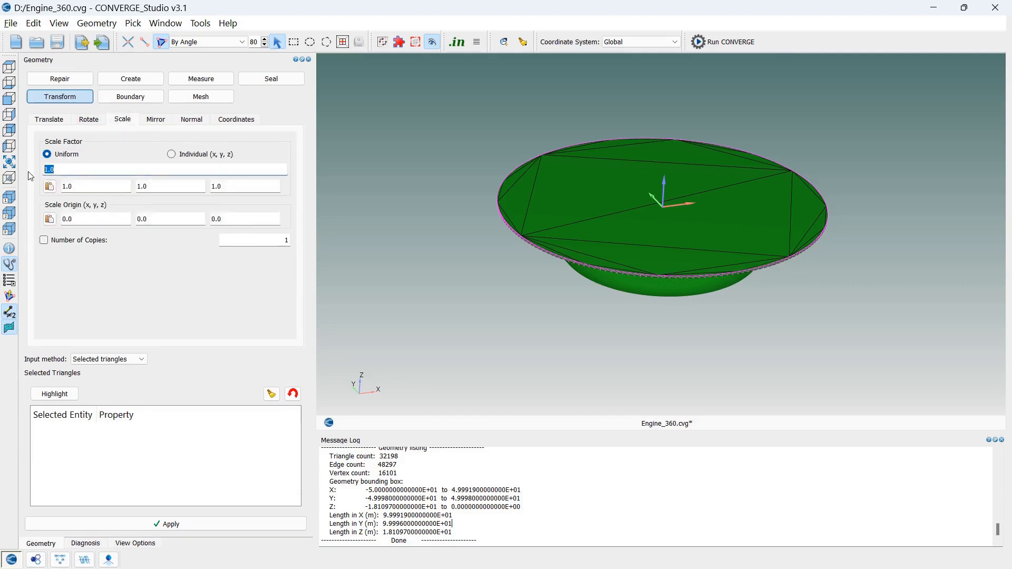
text(0.00)
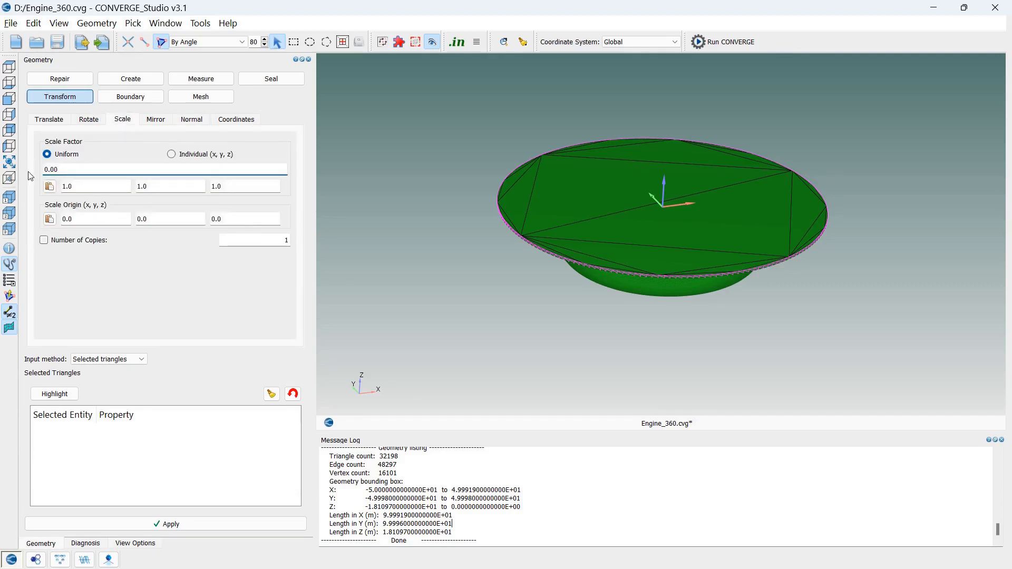
text(1)
click(109, 359)
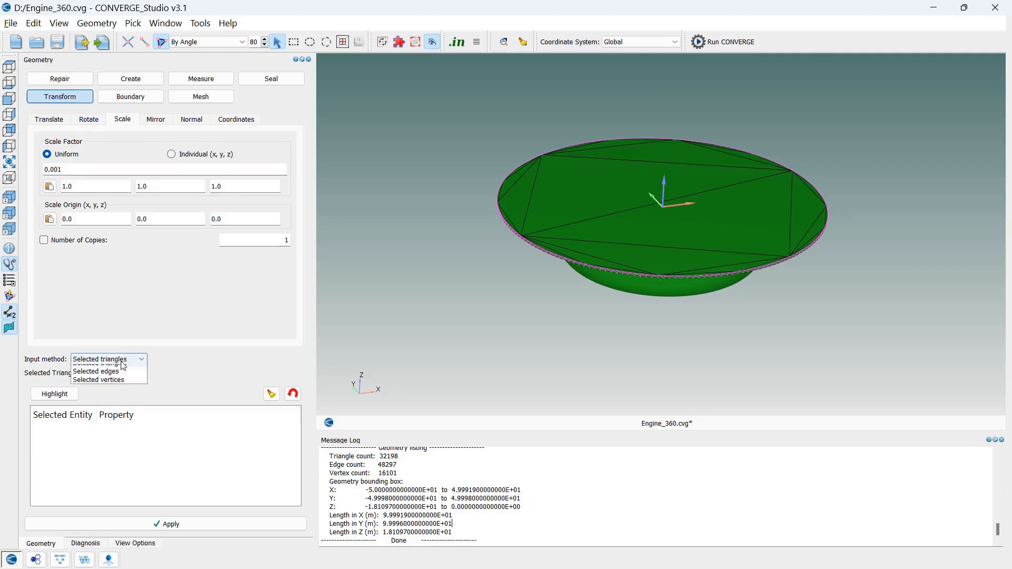
click(100, 369)
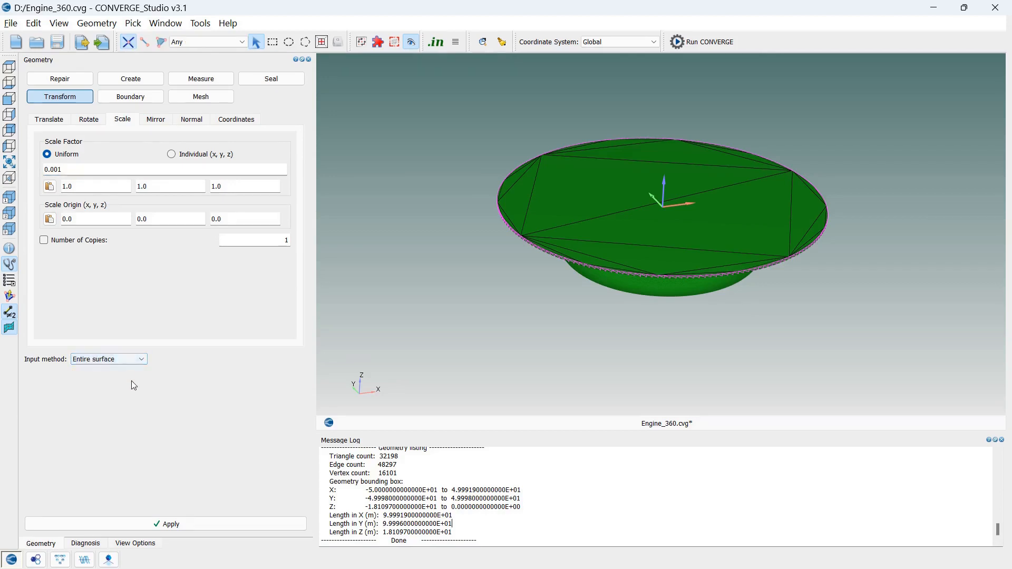
click(193, 524)
click(12, 160)
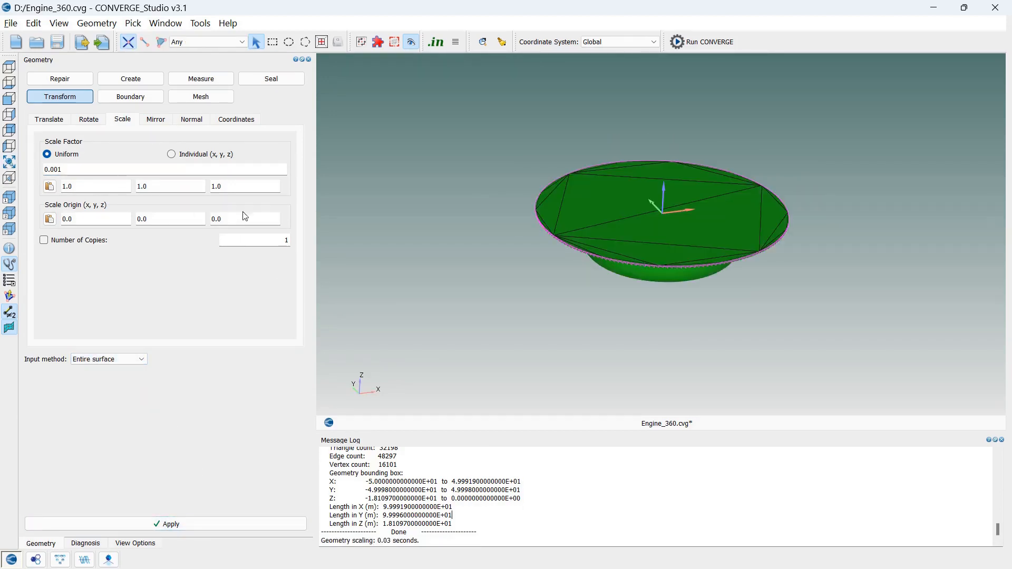
List the geometry information of the scaled surface and recheck its X and Y lengths
scroll(740, 254, up, 1)
scroll(736, 252, up, 2)
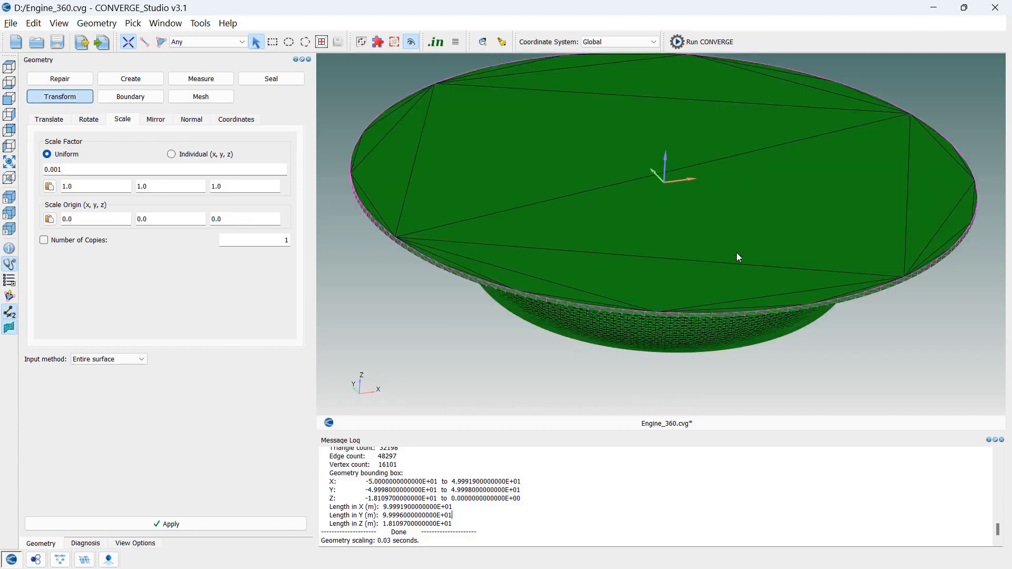
scroll(857, 354, down, 1)
middle_drag(853, 355, 850, 368)
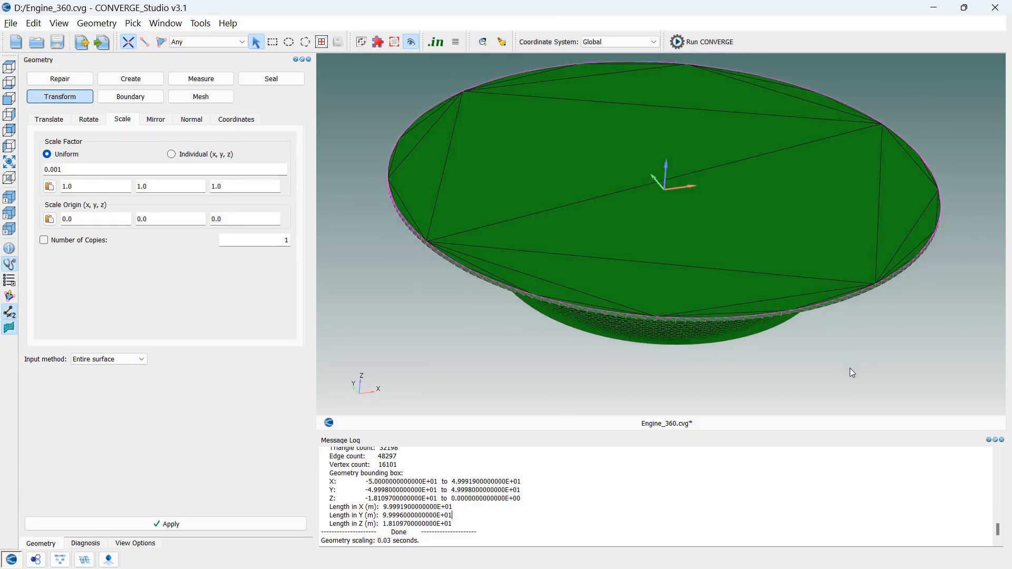
click(11, 251)
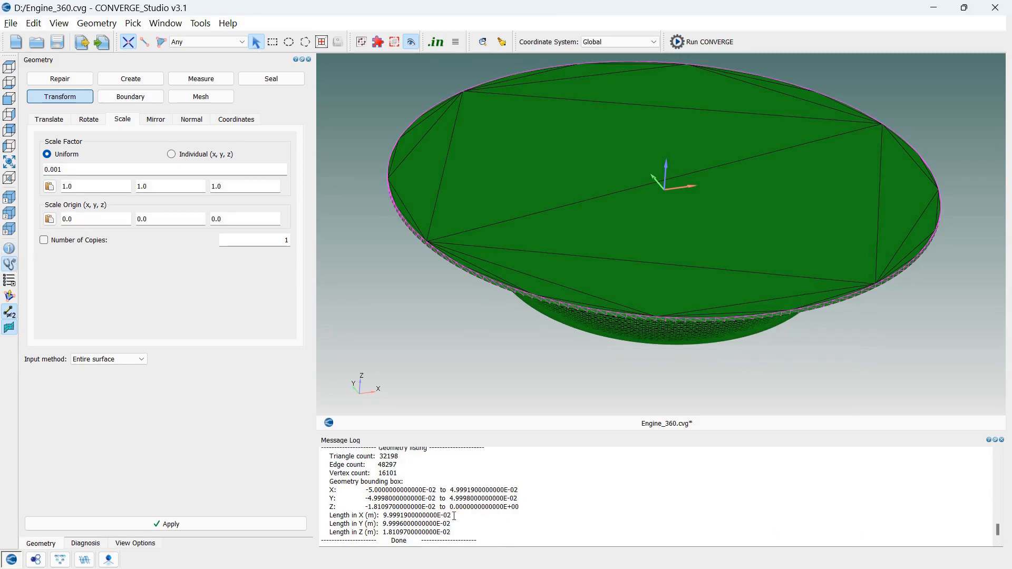
drag(454, 516, 383, 516)
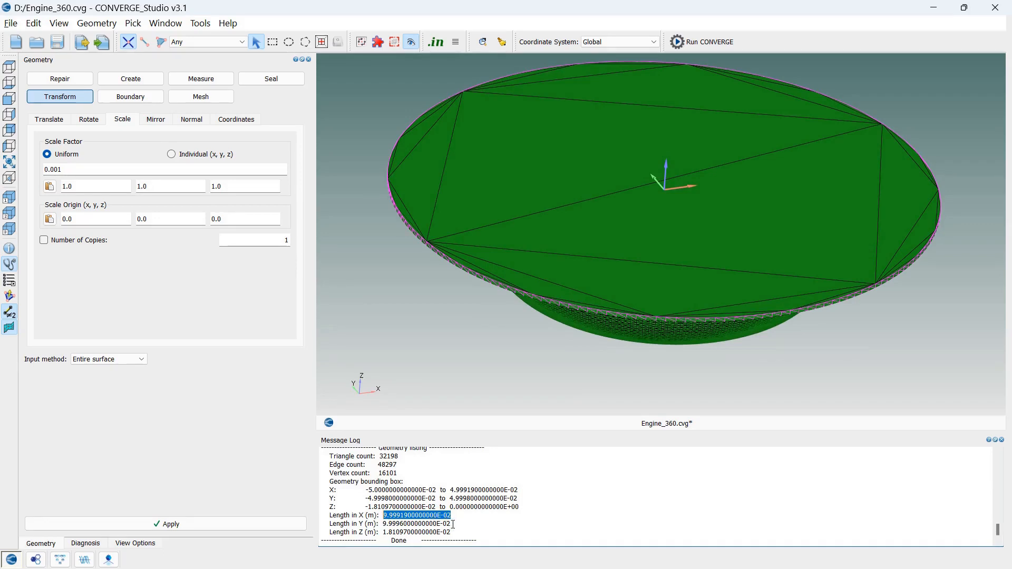
drag(453, 525, 382, 524)
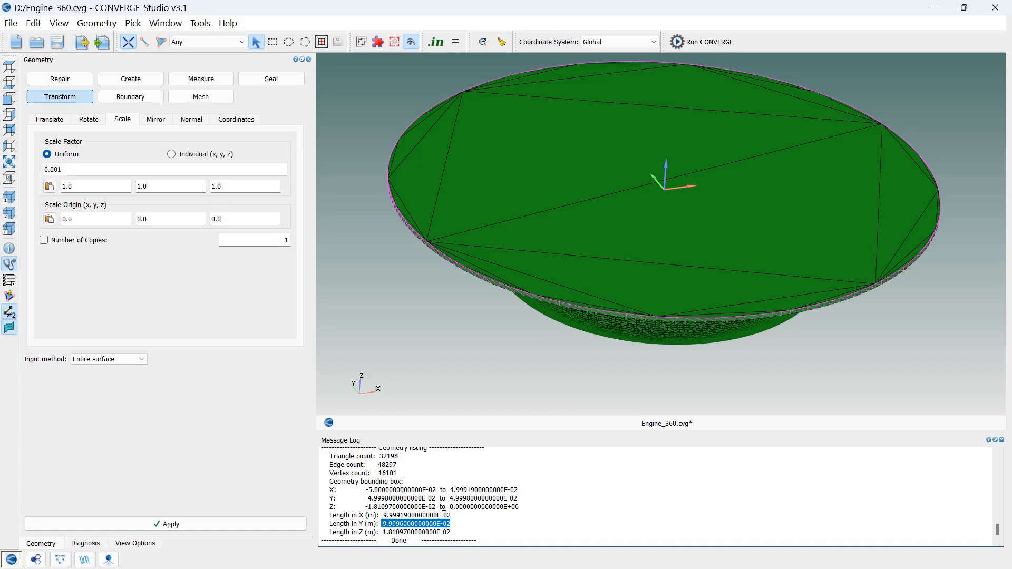
drag(454, 515, 382, 516)
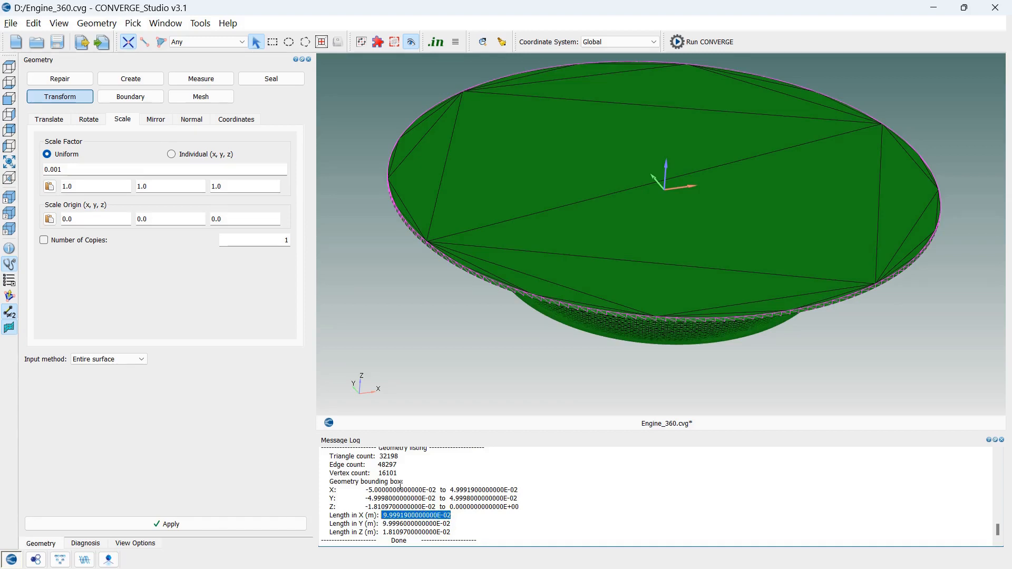
click(457, 355)
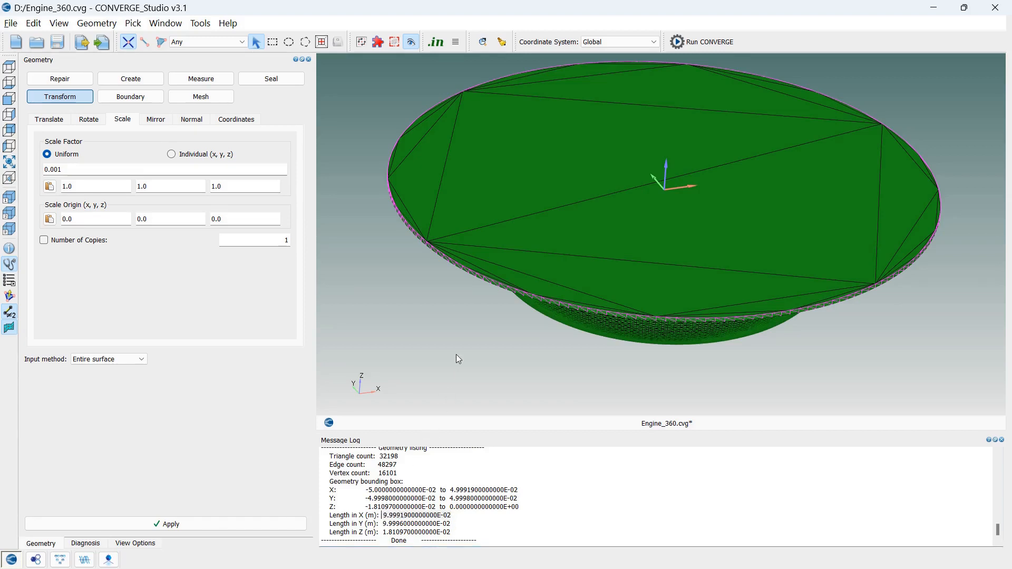
Close the Message Log pane and fit the whole geometry in the view
click(1001, 440)
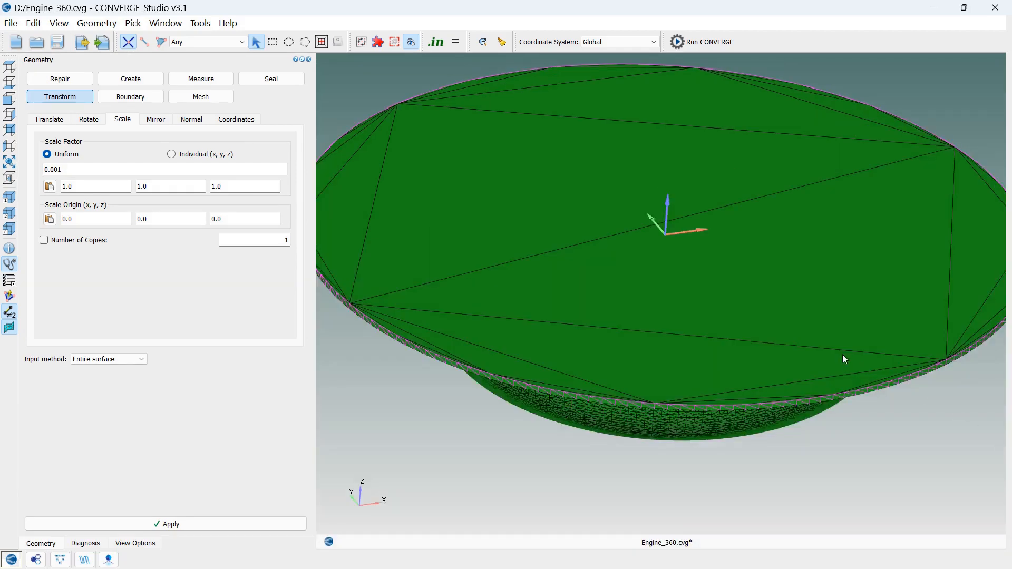
scroll(843, 355, up, 2)
scroll(843, 354, up, 1)
scroll(843, 354, up, 2)
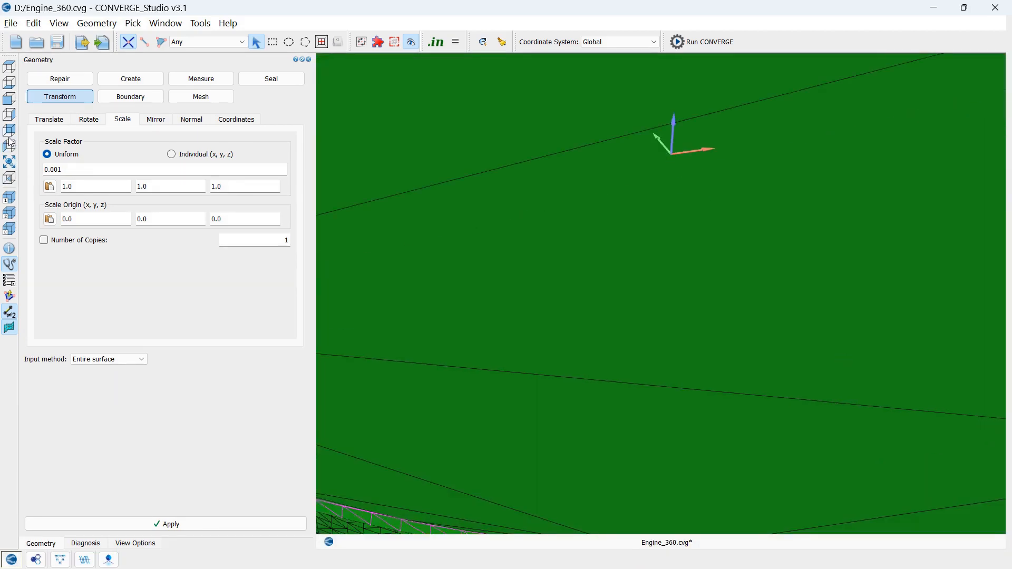
click(12, 162)
Find boundary fences with an upper bound angle of 135 degrees and clear the diagnosis display from the geometry
click(149, 100)
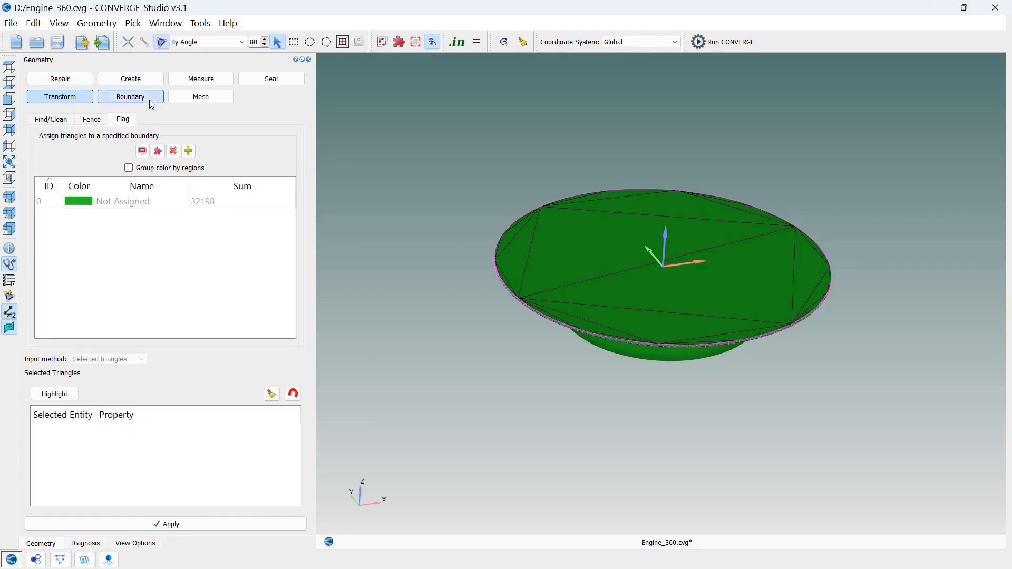
click(62, 125)
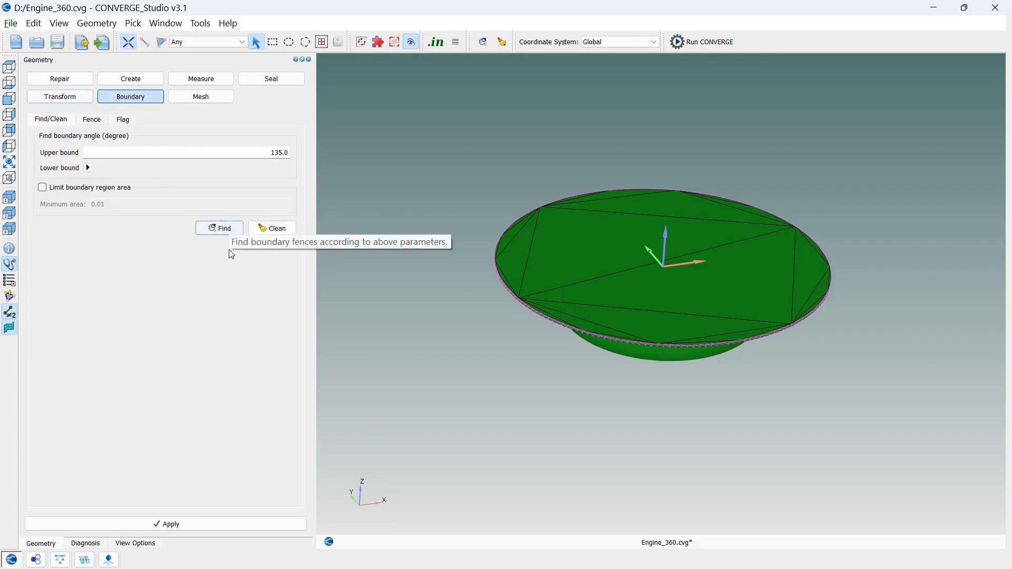
click(227, 229)
scroll(796, 313, up, 2)
drag(786, 303, 785, 420)
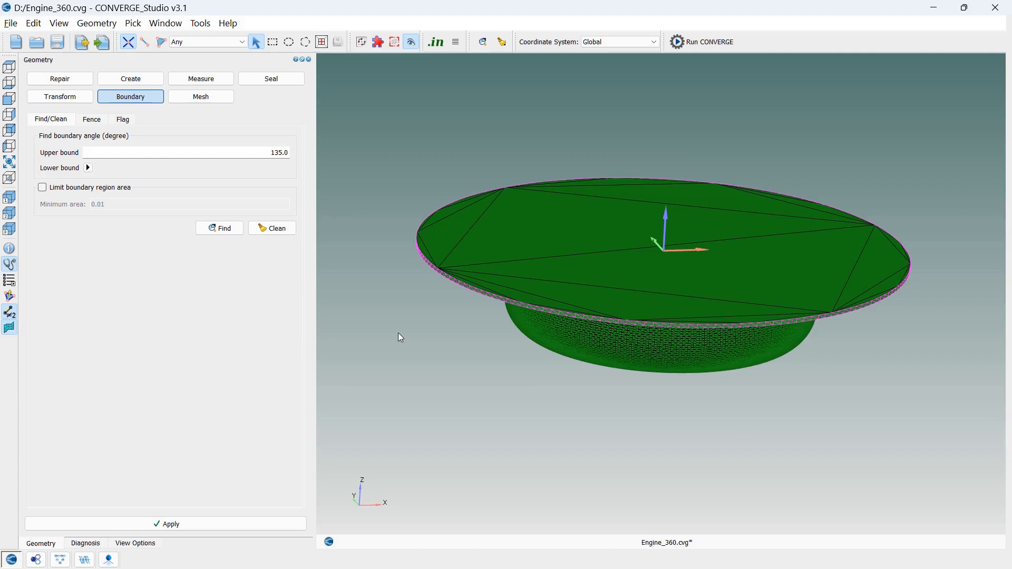
click(98, 544)
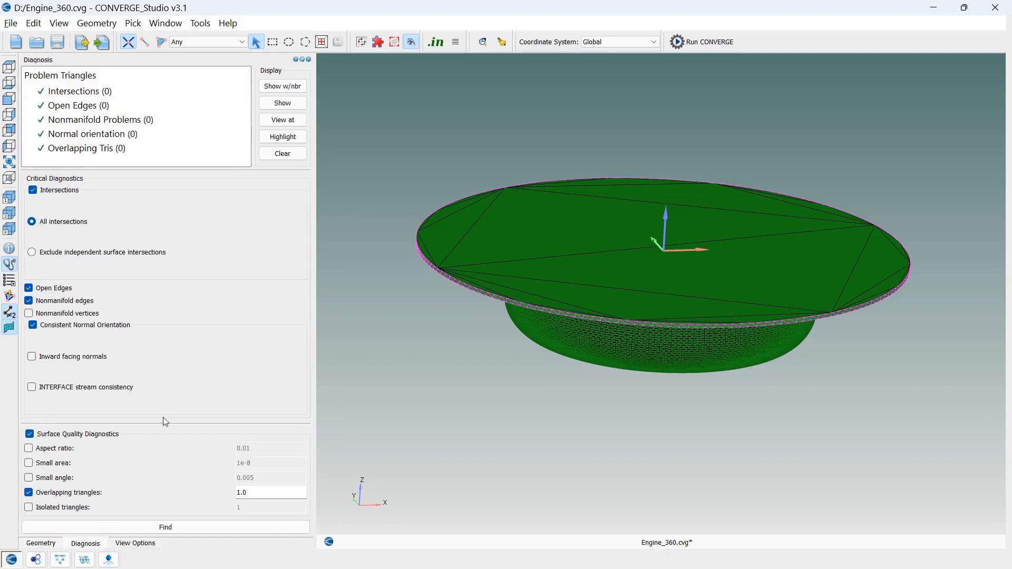
click(283, 160)
Create a new boundary with ID 1 named Head for flagging triangles
click(56, 544)
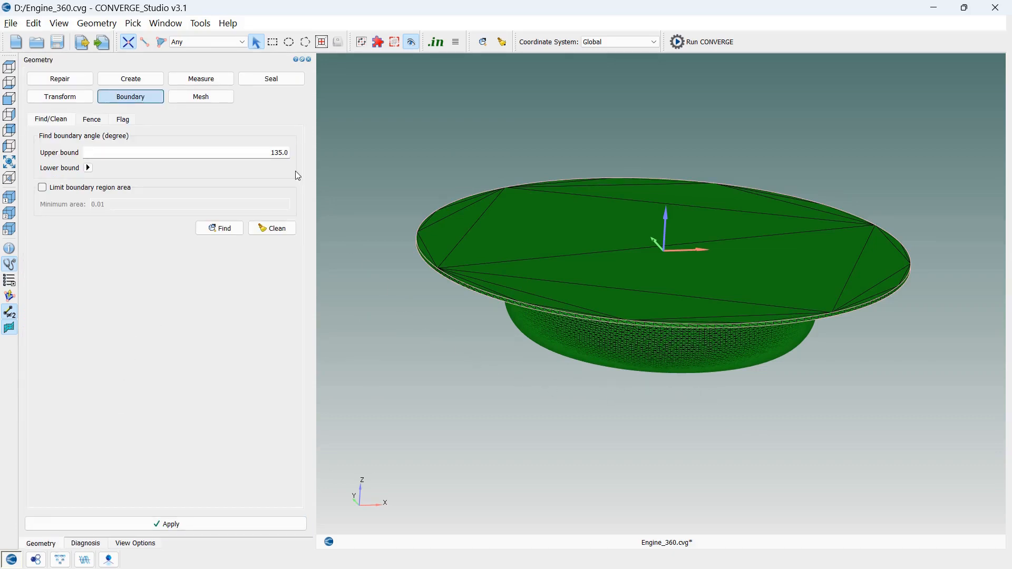
click(133, 119)
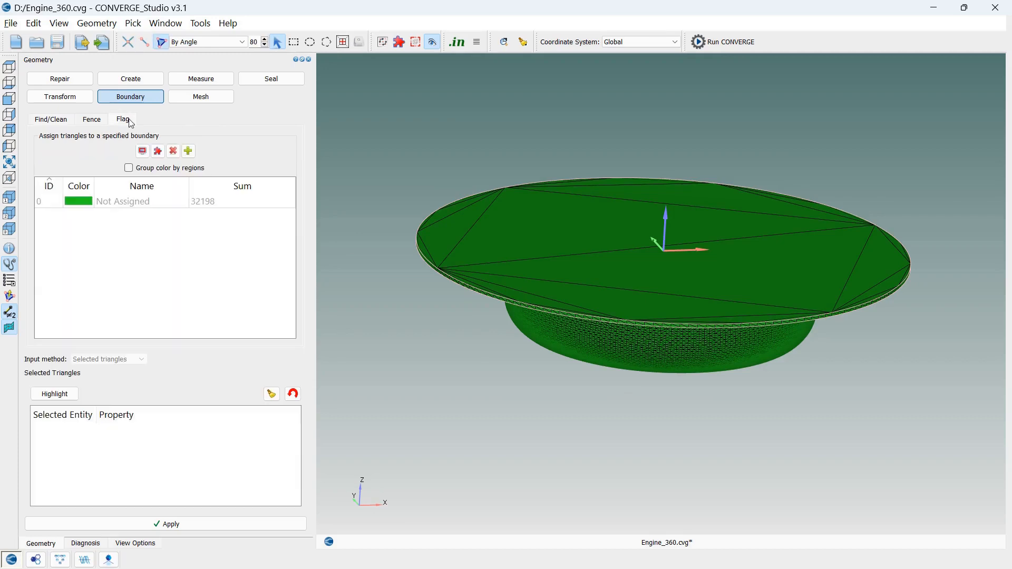
click(188, 151)
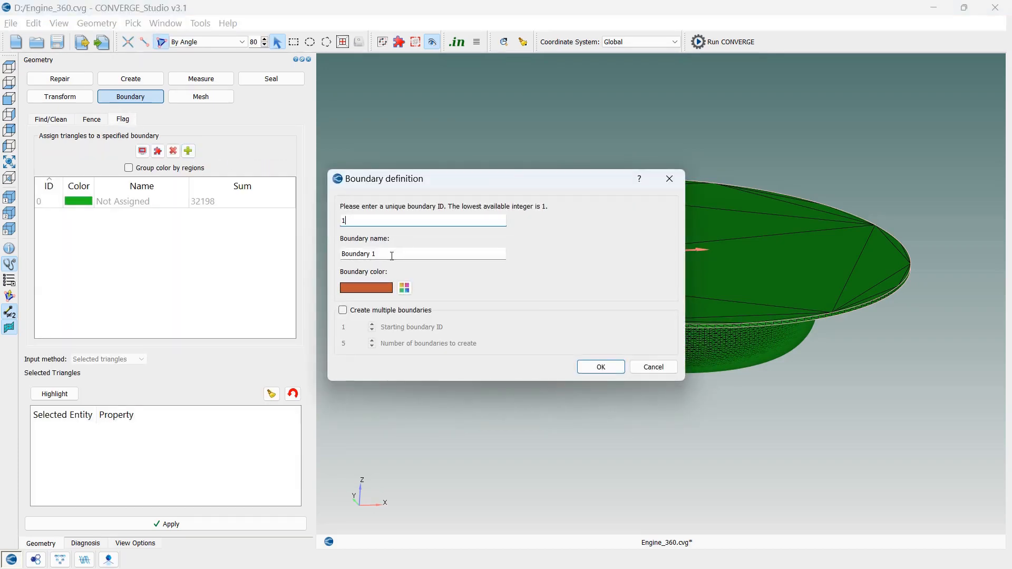
drag(401, 254, 328, 256)
text(Head)
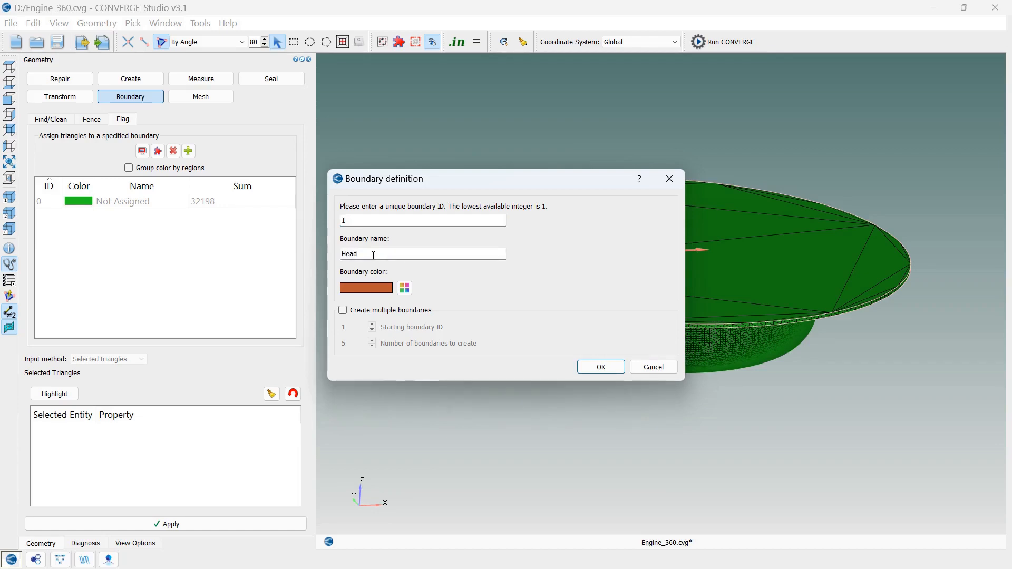
click(601, 367)
Create a second boundary with ID 2 named Liner
click(188, 151)
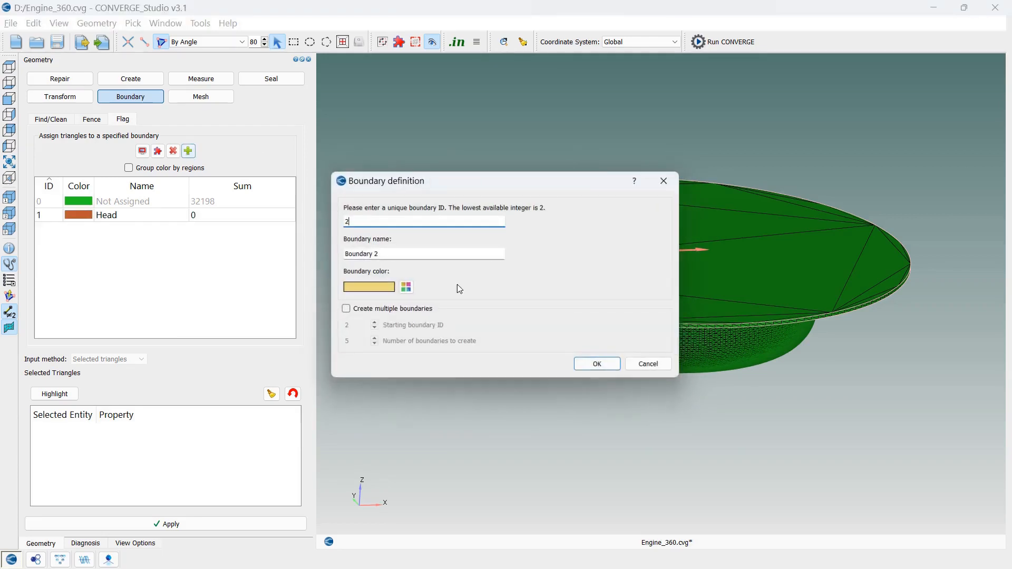
key(Tab)
text(Line)
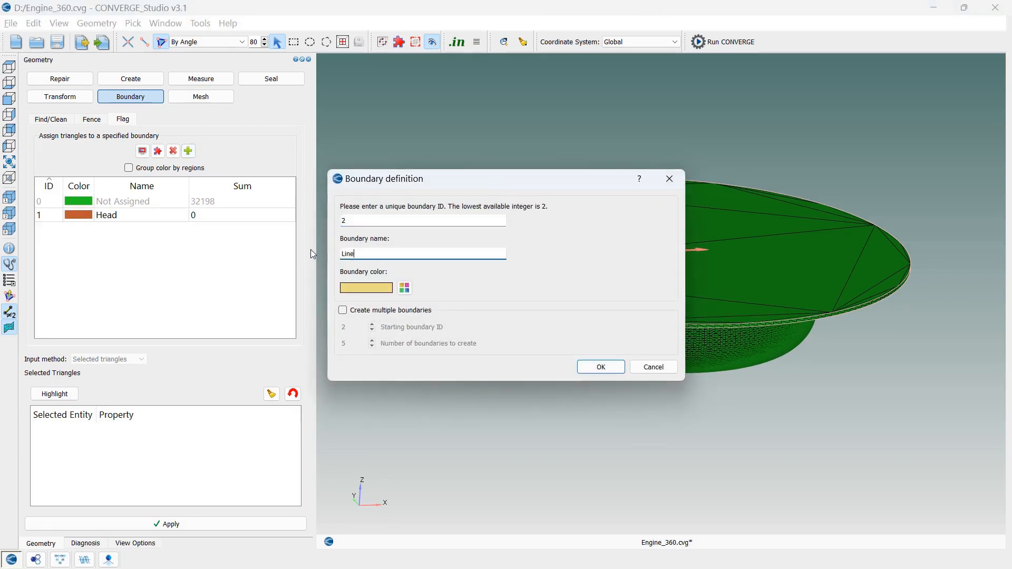
text(r)
key(Return)
Create a third boundary with ID 3 named Piston
click(189, 150)
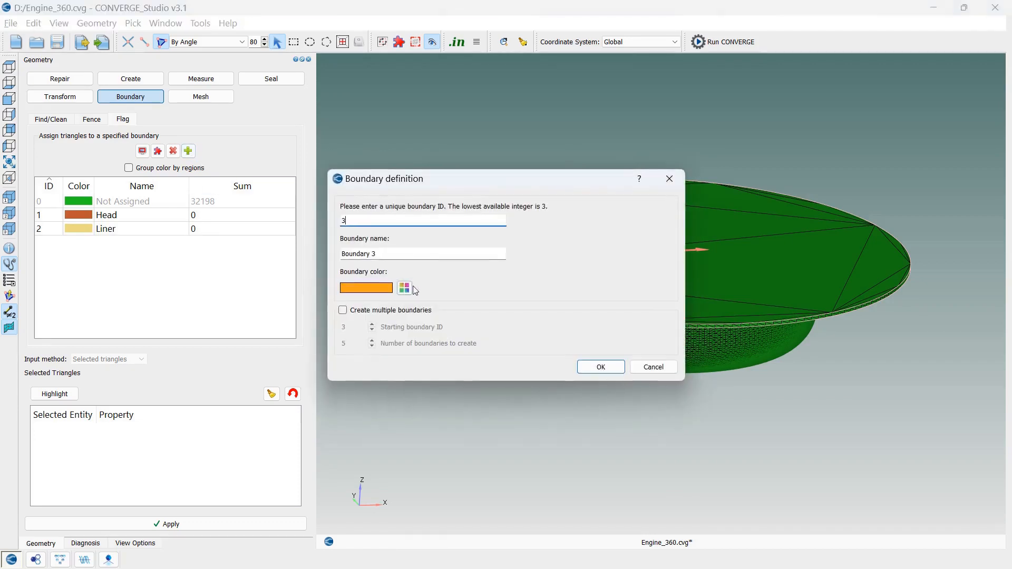
key(Tab)
text(Pis)
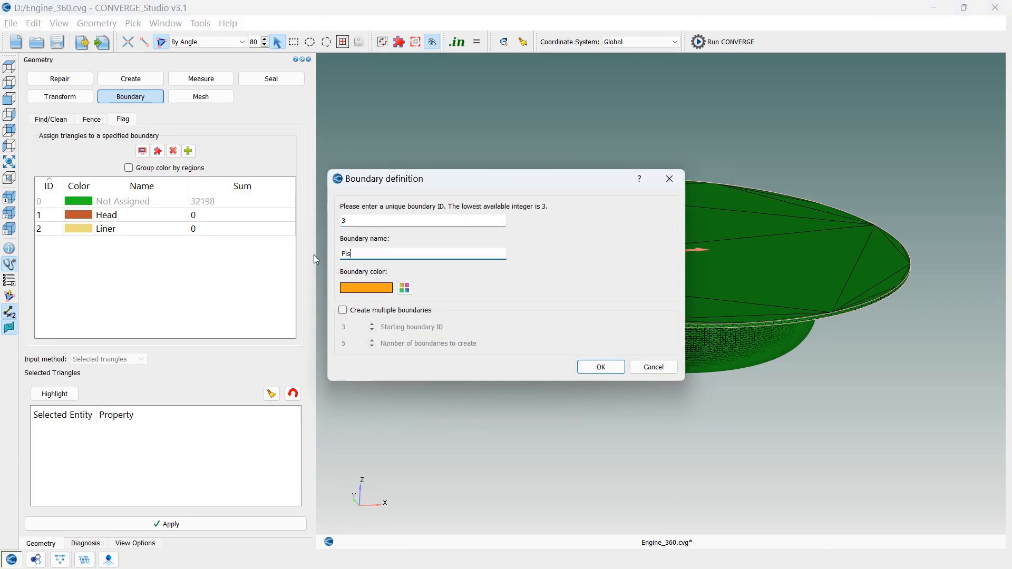
text(ton)
key(Return)
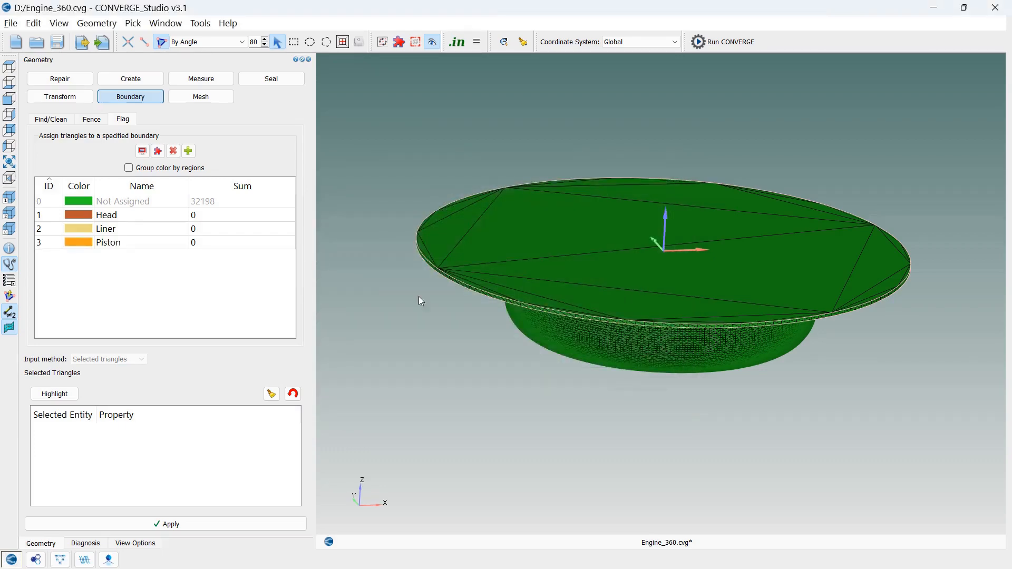
Set triangle picking to By Boundary Fence and assign the flat top surface to the Head boundary
mouse_move(726, 437)
mouse_down()
mouse_move(730, 407)
mouse_move(722, 438)
mouse_up()
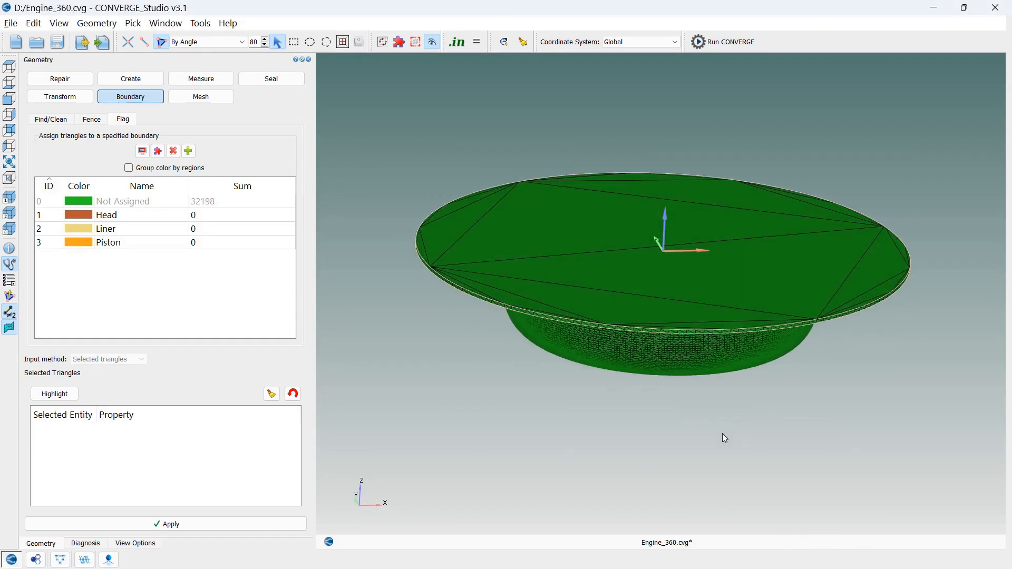
click(208, 42)
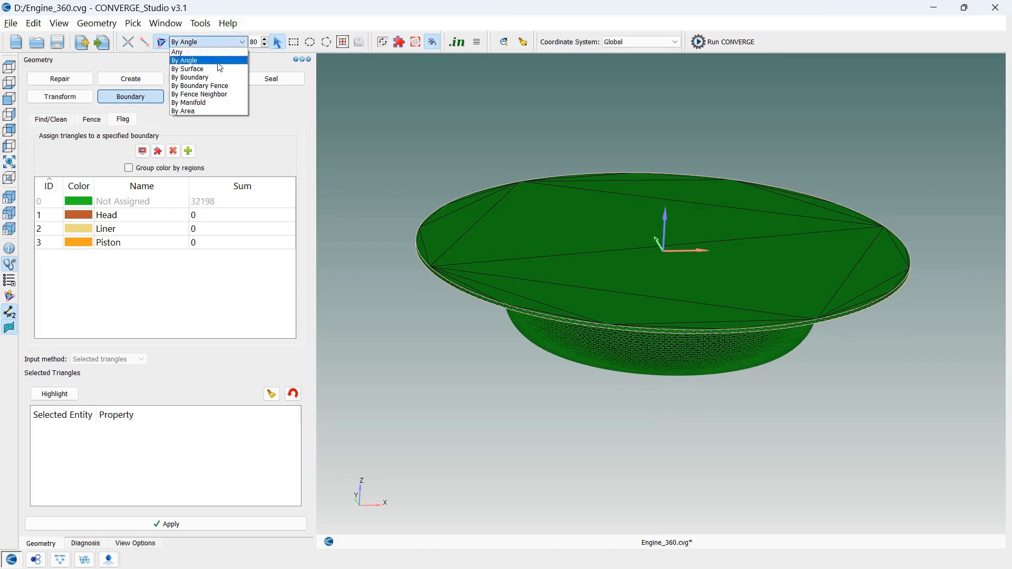
click(222, 88)
drag(552, 414, 561, 422)
click(559, 274)
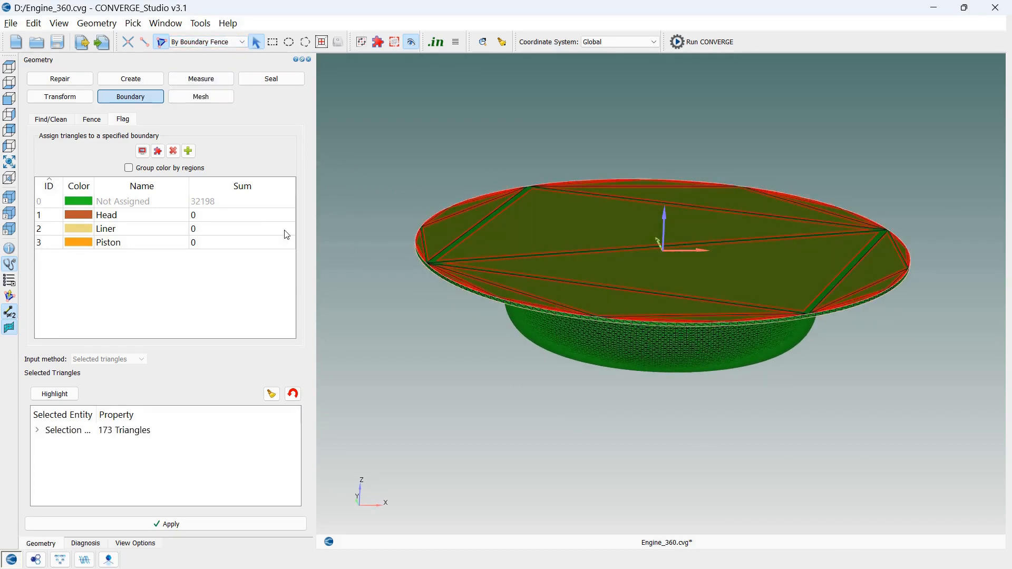
click(140, 217)
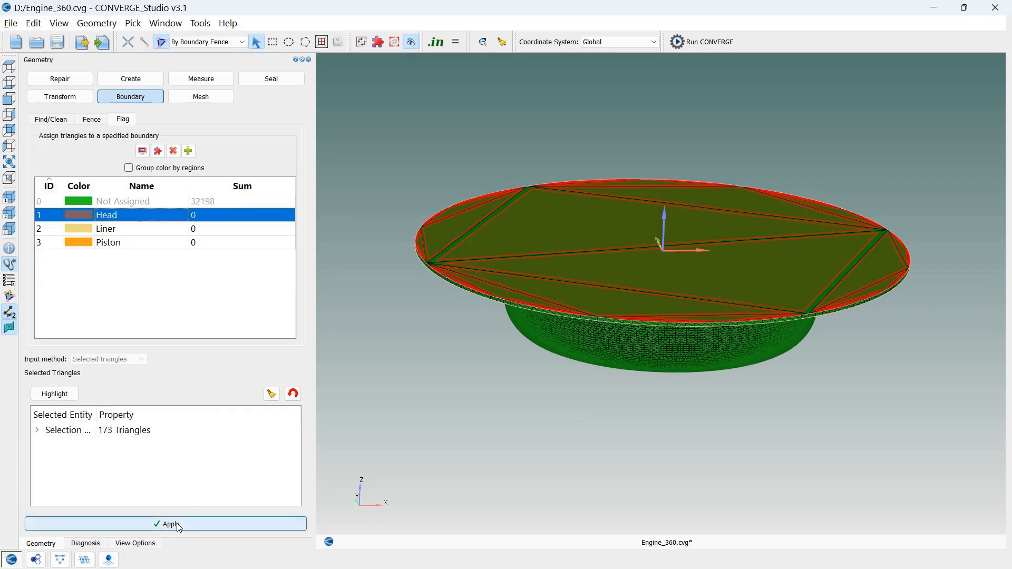
Select the thin cylindrical side band below the head by boundary fence and assign it to the Liner boundary
drag(451, 464, 512, 433)
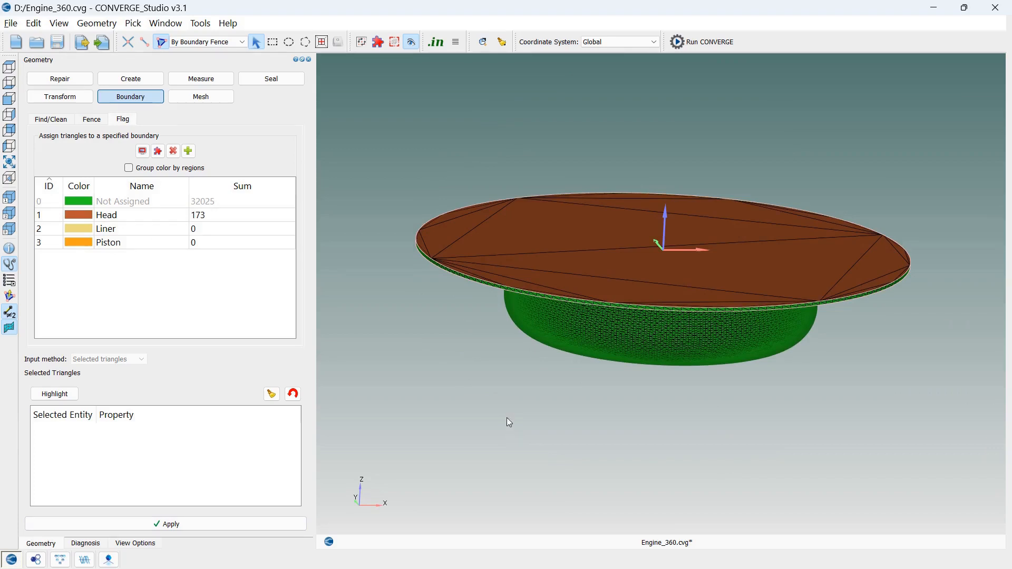
scroll(625, 276, up, 1)
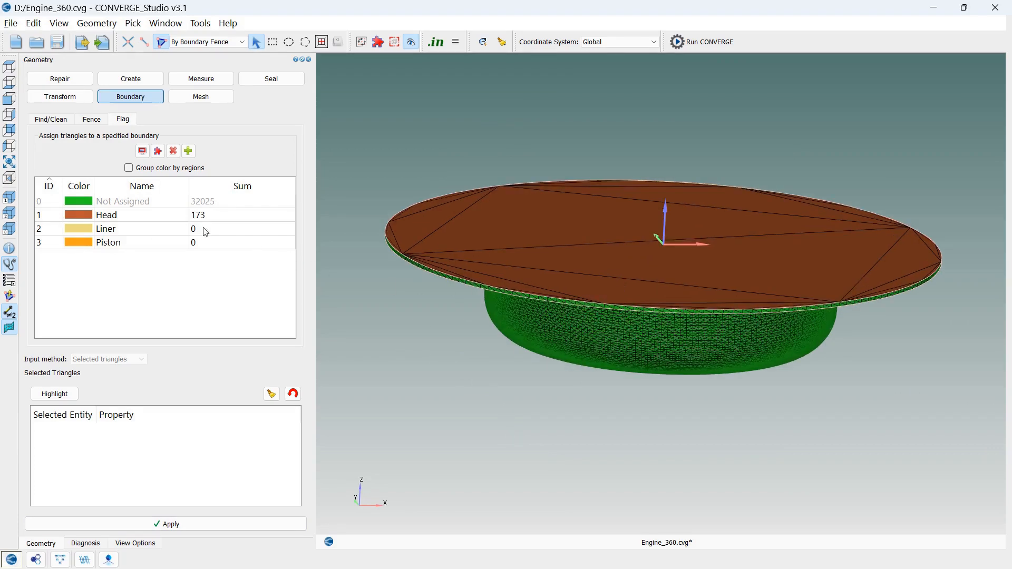
click(501, 294)
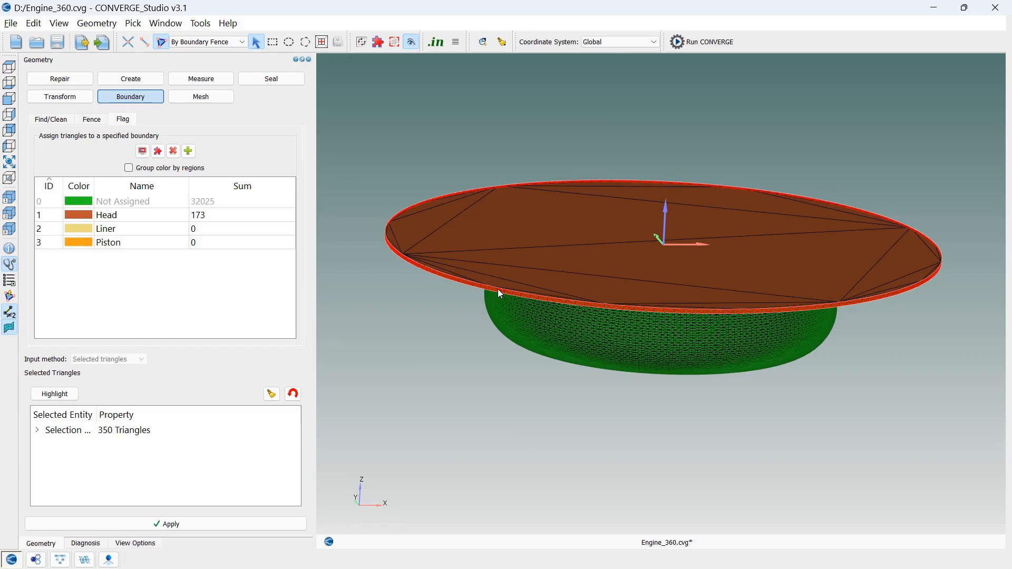
click(161, 229)
click(200, 523)
Select the remaining unassigned underside and bowl surface by boundary fence and assign it to the Piston boundary
drag(540, 447, 533, 295)
click(429, 299)
click(162, 244)
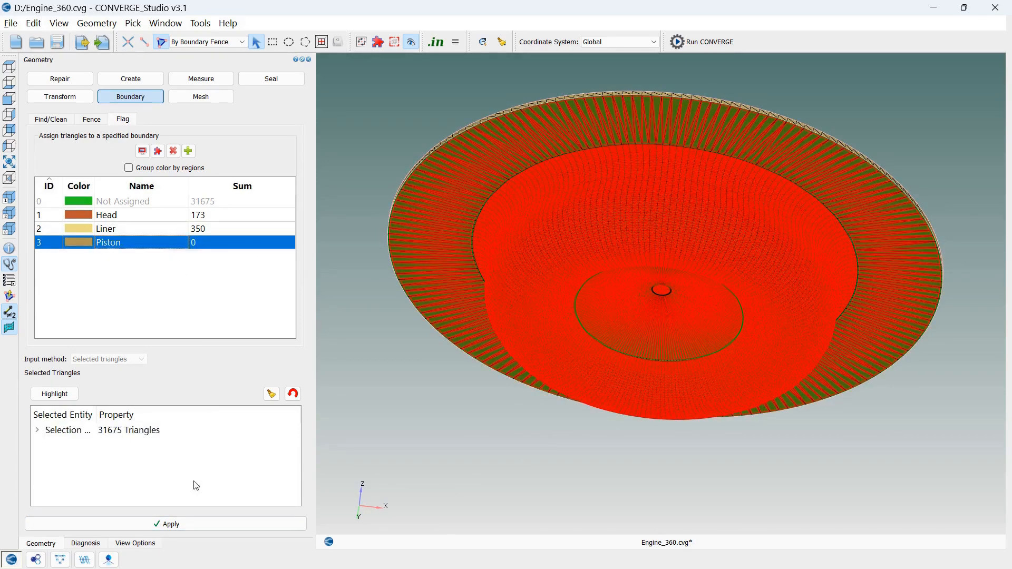
click(186, 523)
Close the docked Geometry, Diagnosis and View Options panes and inspect the flagged engine model from another angle
drag(390, 373, 400, 410)
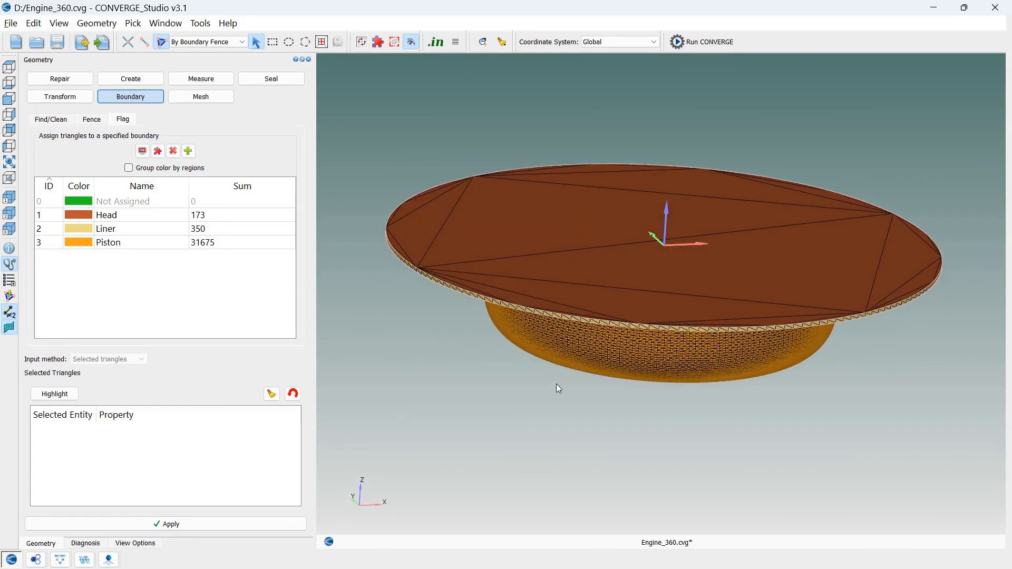
scroll(567, 381, up, 5)
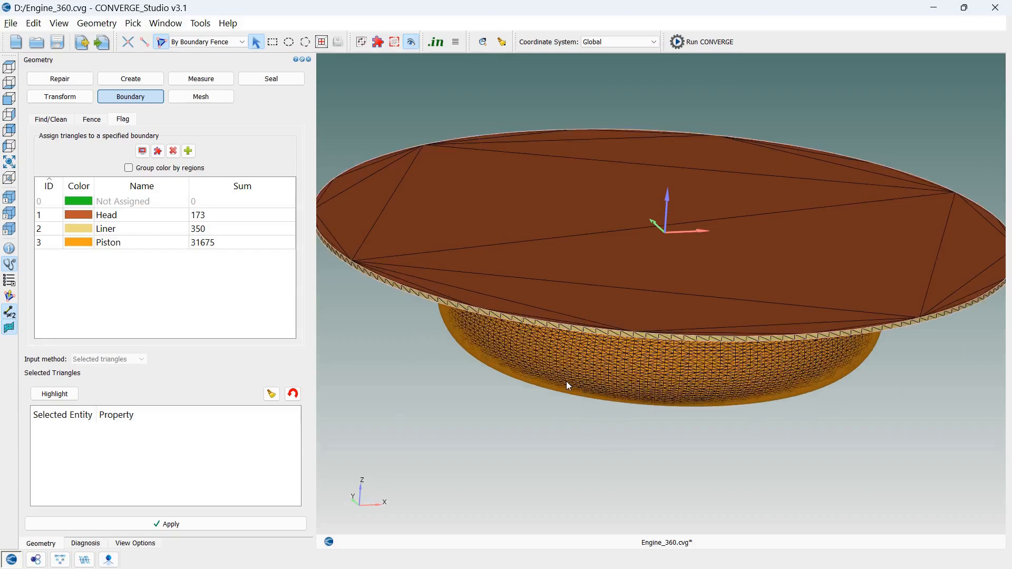
scroll(548, 368, down, 3)
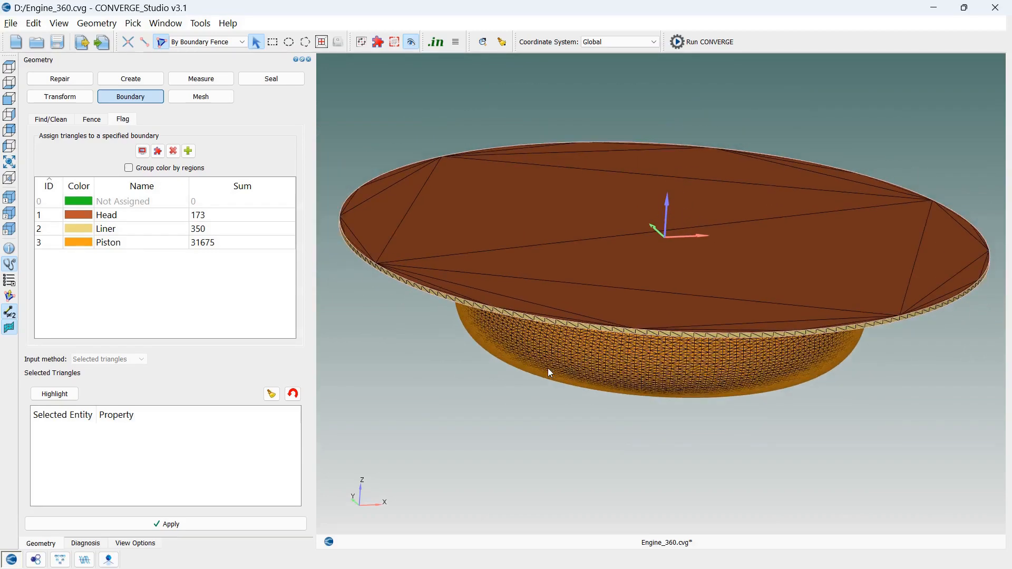
click(309, 60)
click(309, 60)
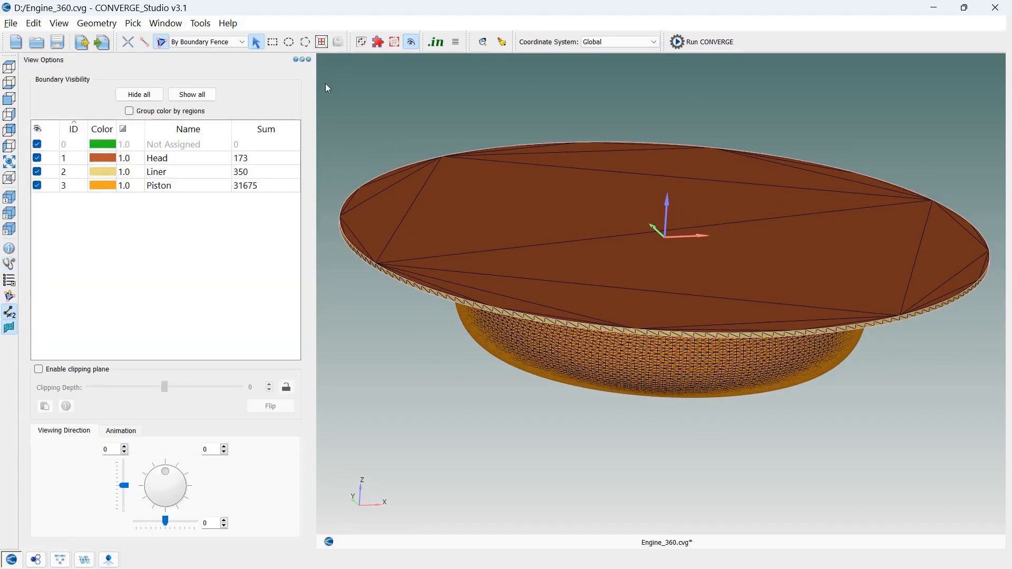
click(308, 59)
drag(742, 404, 796, 457)
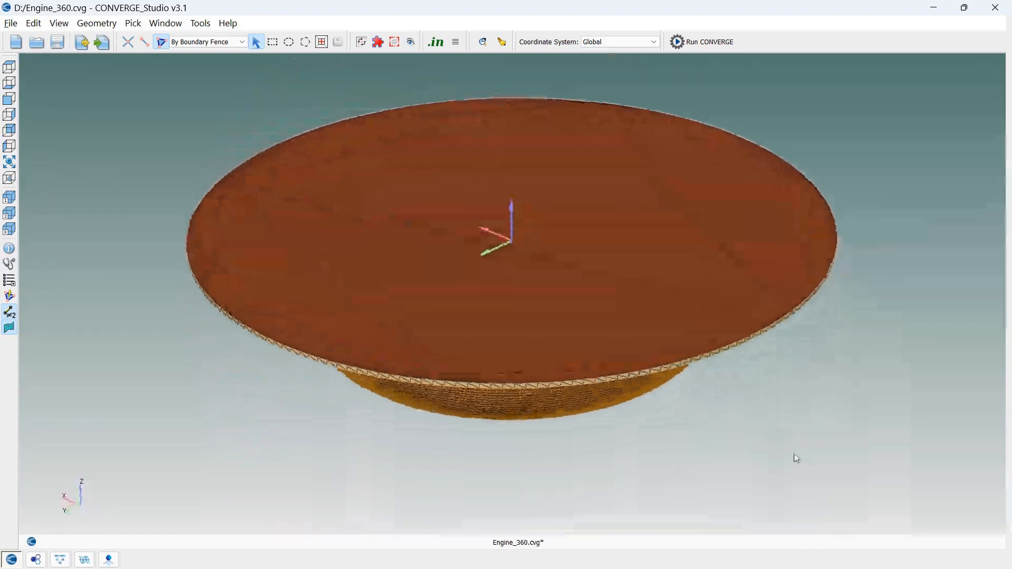